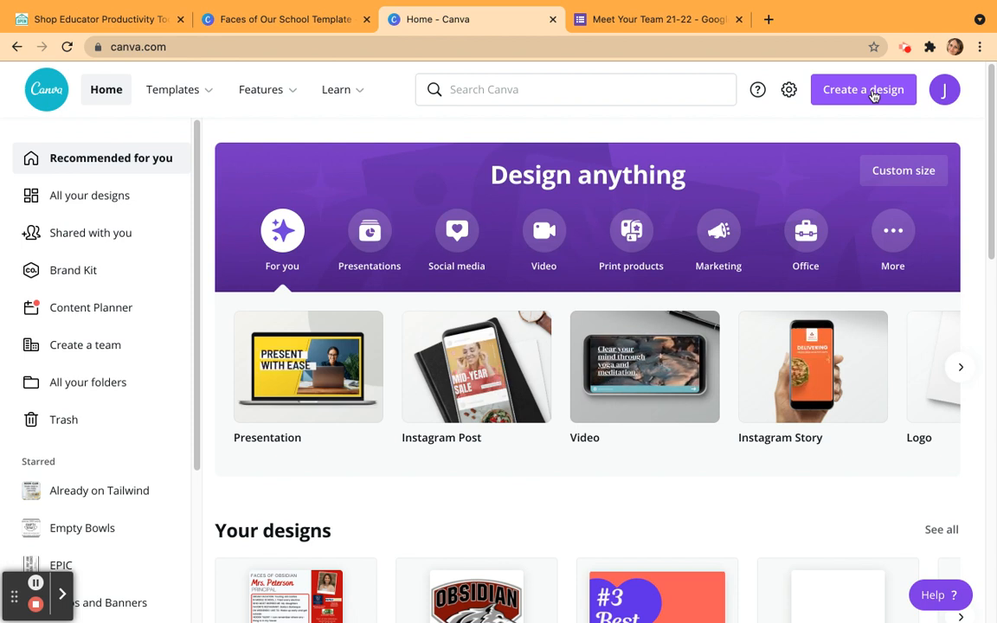
# Create a new blank Instagram Post design.
pyautogui.click(873, 96)
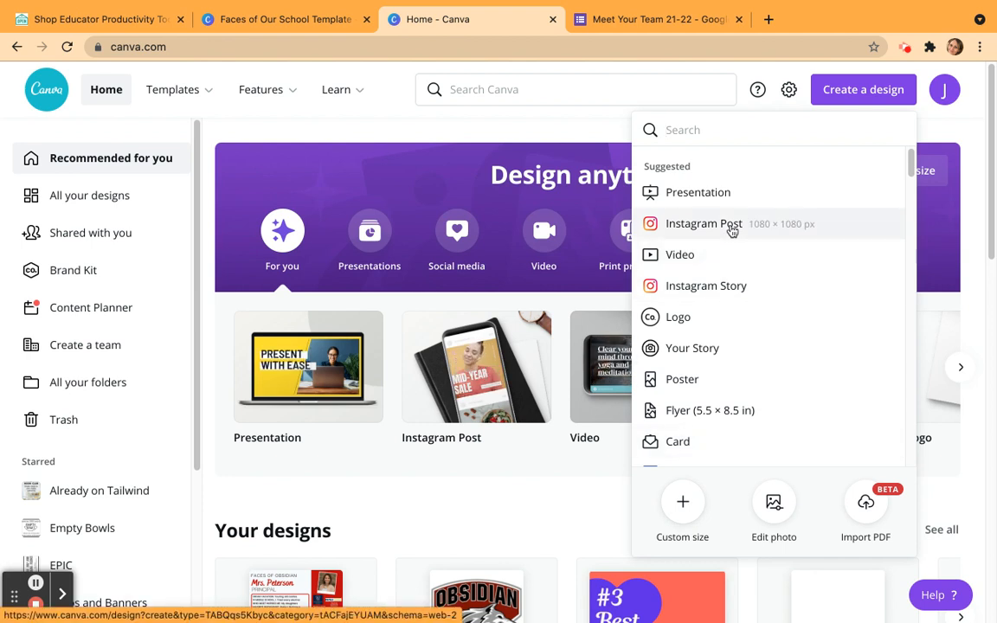
pyautogui.click(731, 225)
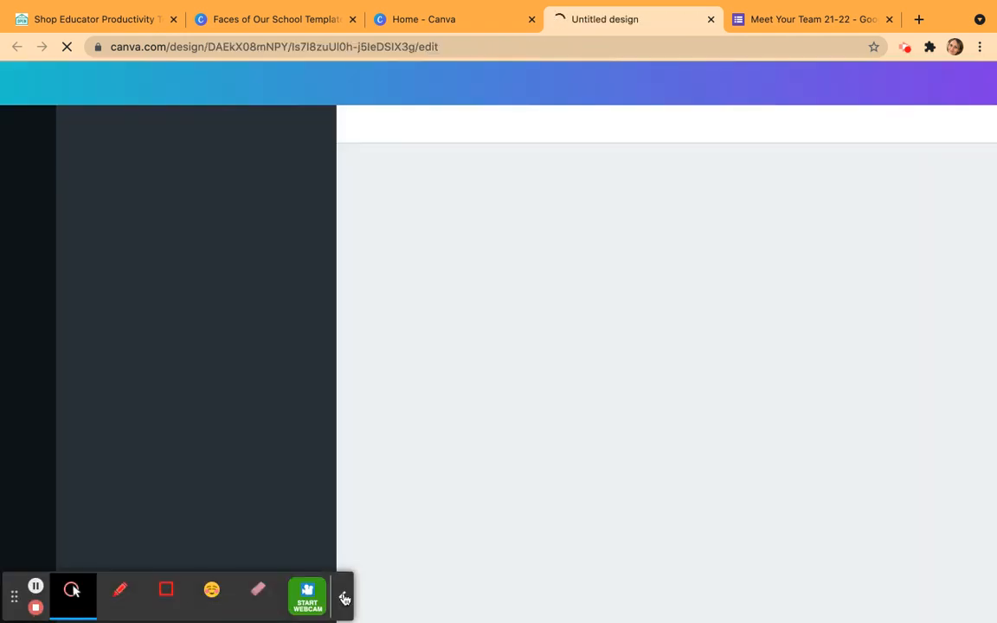
pyautogui.click(345, 597)
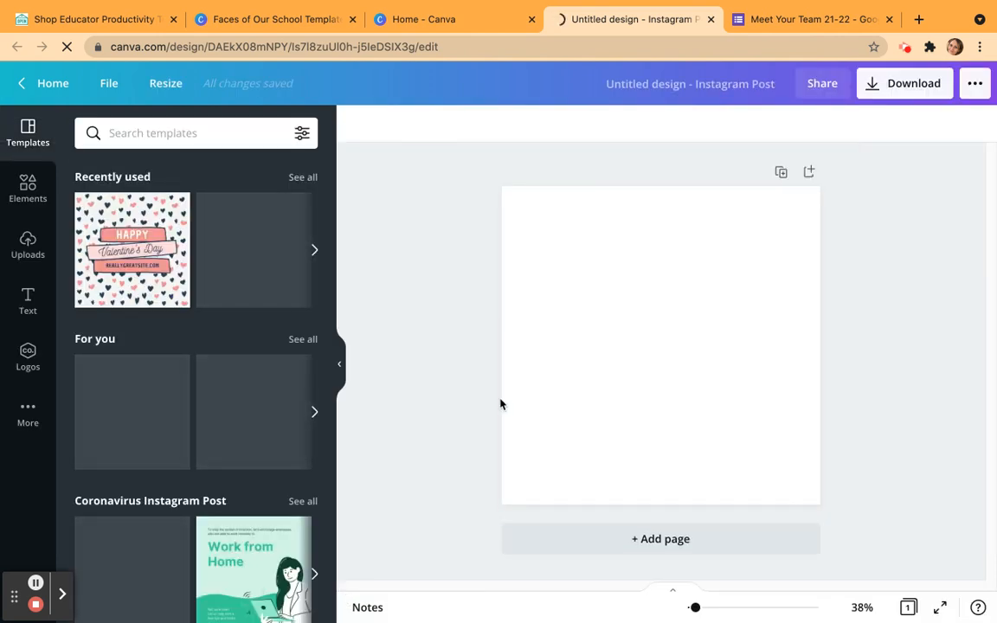
# Title the design "Faces of our School Template".
pyautogui.click(655, 91)
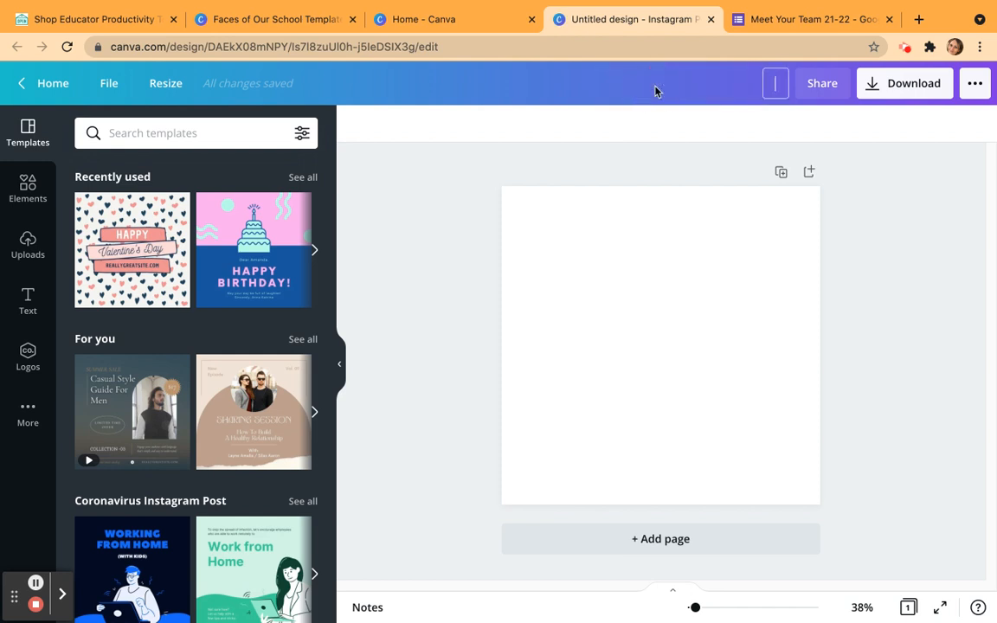
pyautogui.write('Faces of o')
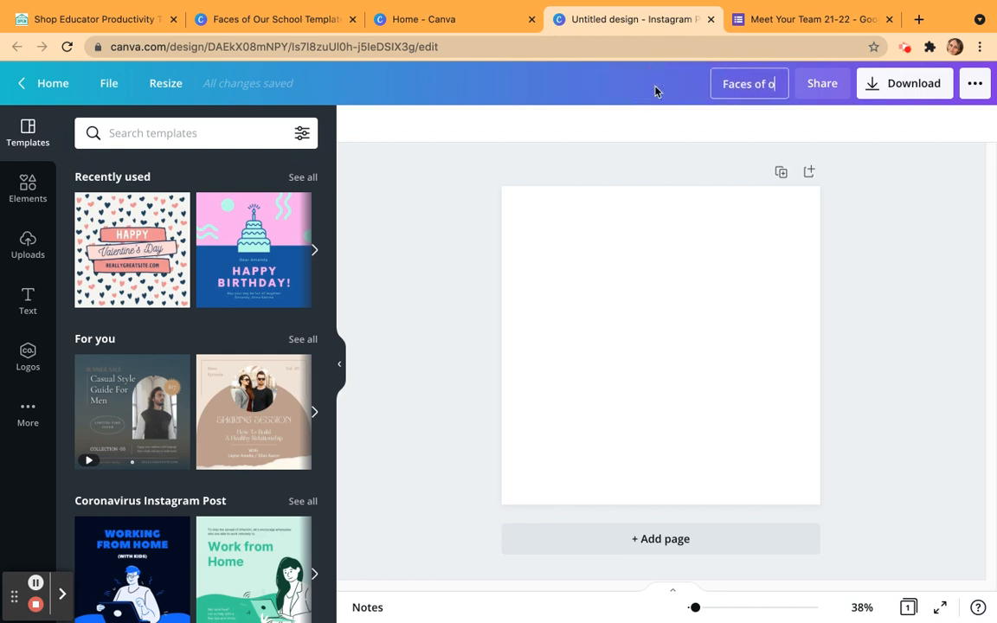
pyautogui.write('ur School Template')
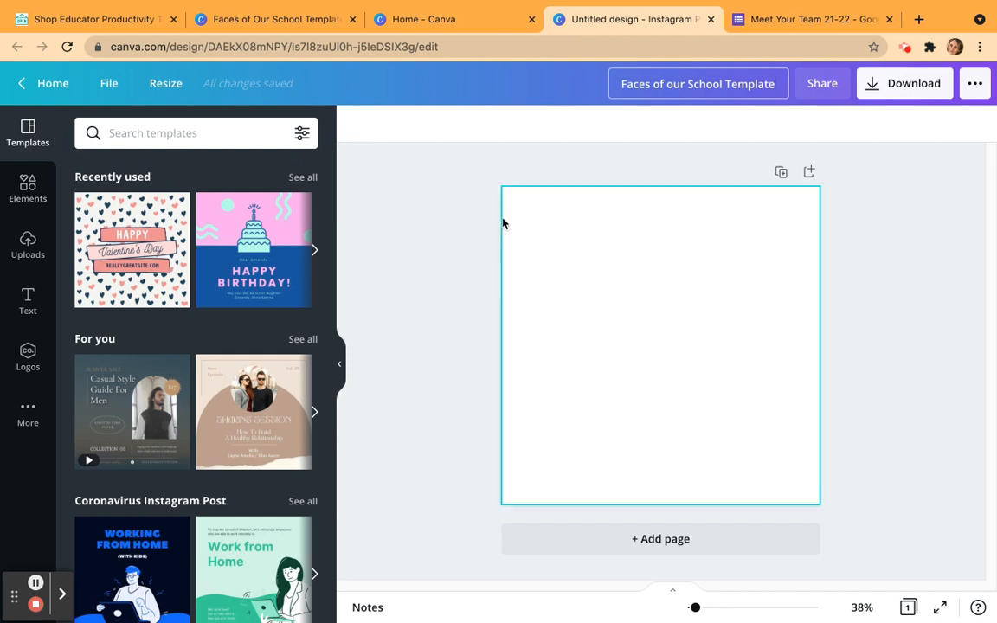
pyautogui.click(457, 216)
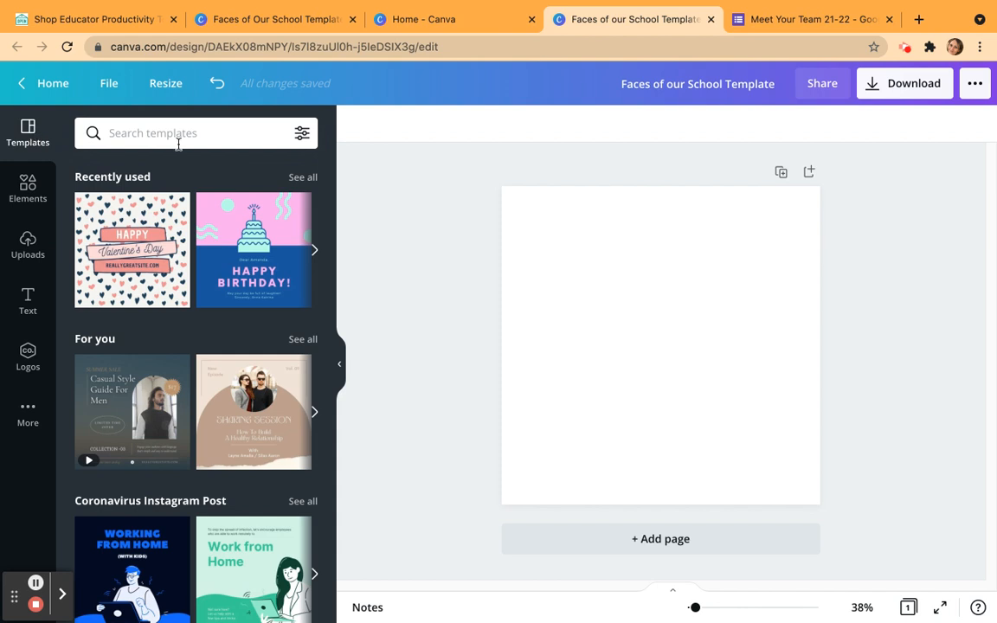
pyautogui.moveTo(298, 381)
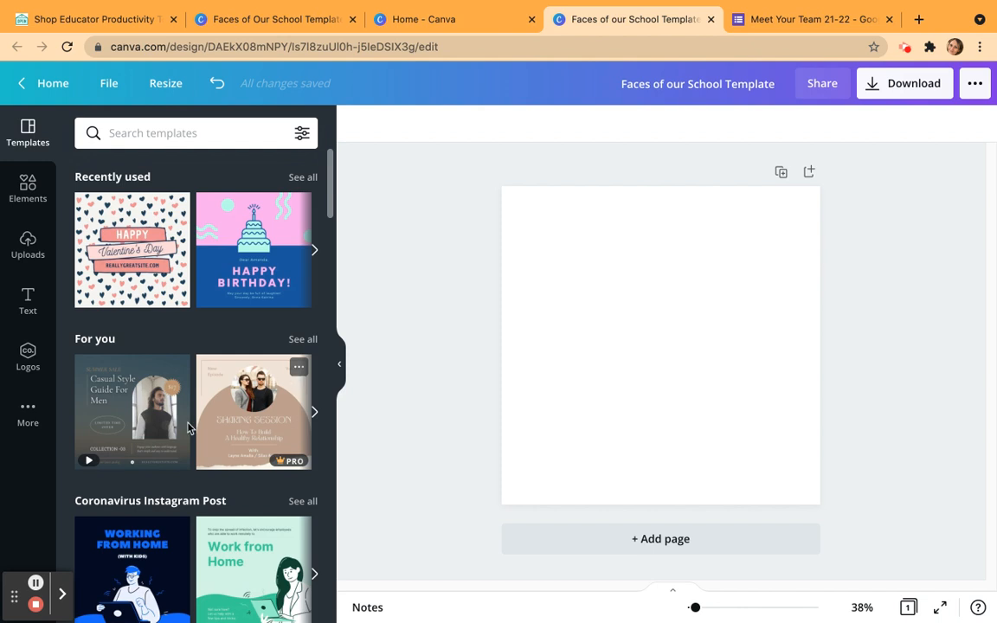
pyautogui.scroll(-3, 179, 495)
pyautogui.scroll(3, 180, 495)
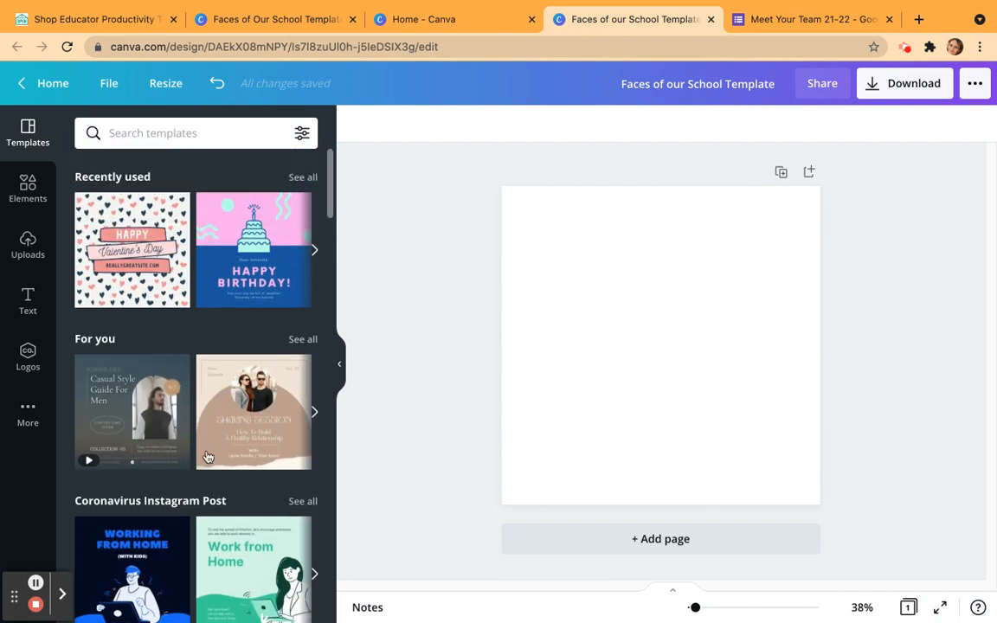
pyautogui.click(341, 367)
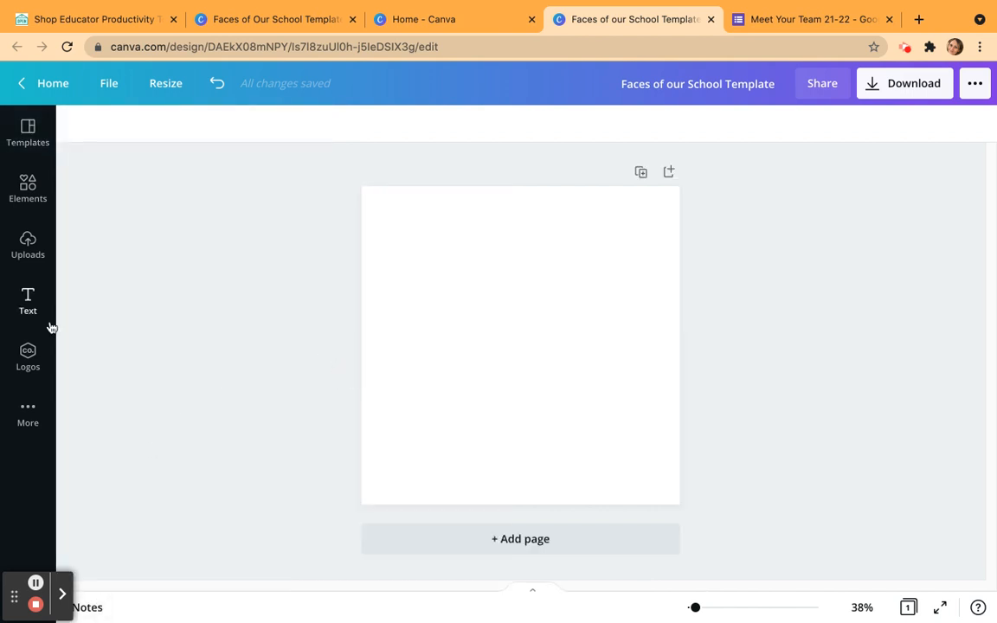
pyautogui.click(23, 139)
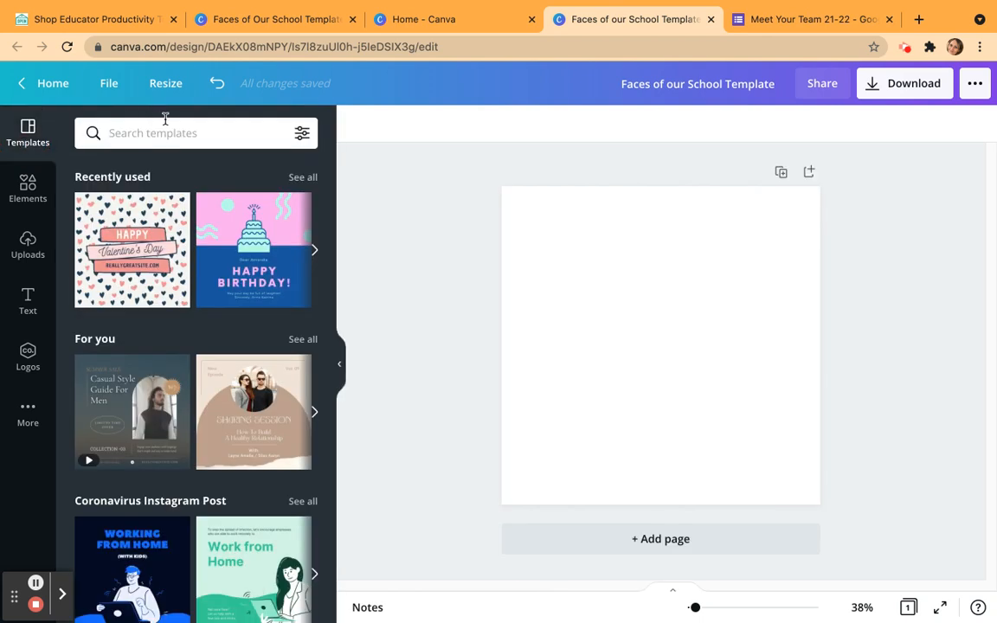
# Search the elements for "square" and add the plain solid square to the page.
pyautogui.click(30, 185)
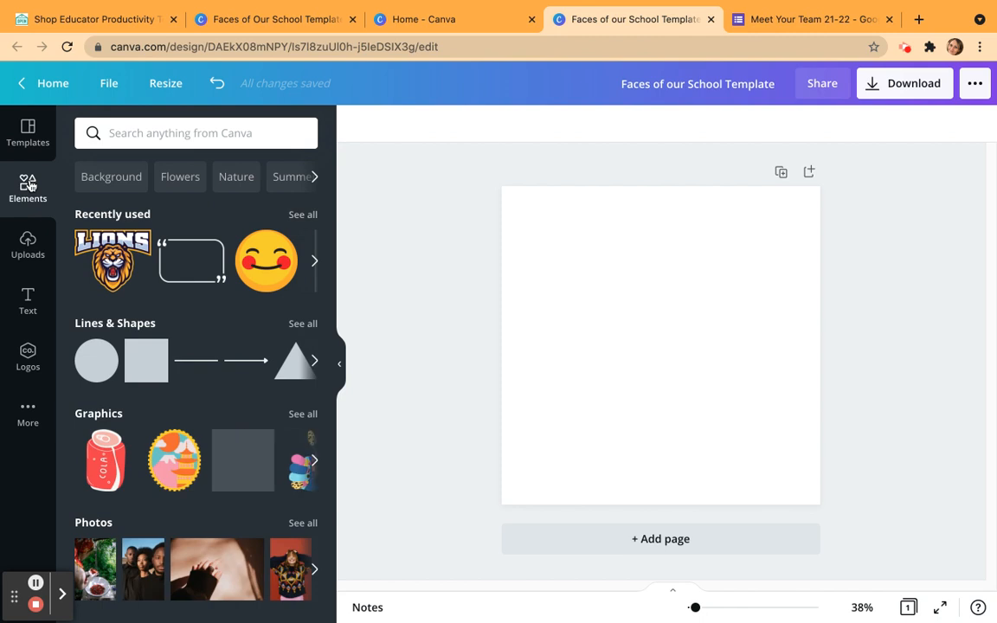
pyautogui.click(126, 135)
pyautogui.write('square')
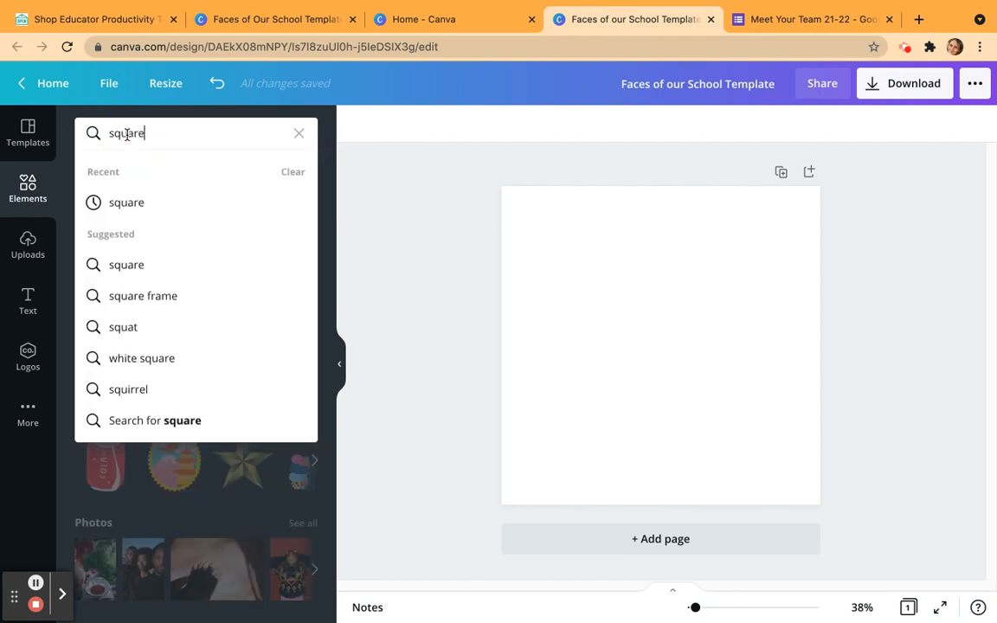
pyautogui.press('Return')
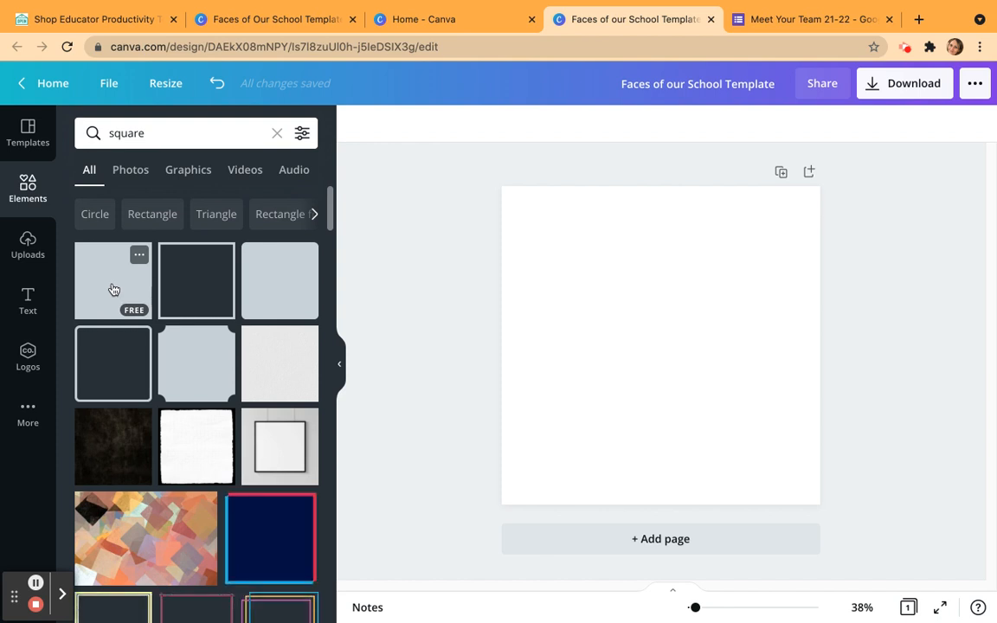
pyautogui.click(114, 289)
# Move the square over the page's upper-right corner, overhanging the edge, and stretch it downward into a tall rectangle.
pyautogui.click(652, 334)
pyautogui.moveTo(659, 328); pyautogui.dragTo(792, 240)
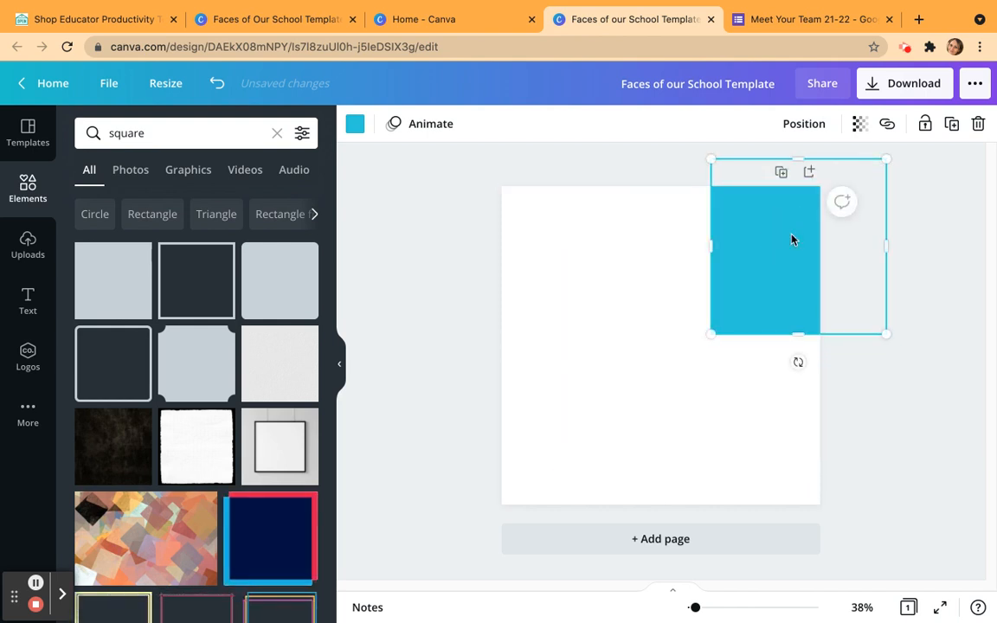
pyautogui.moveTo(798, 334); pyautogui.dragTo(799, 434)
# Recolor the tall rectangle with the default dark blue, #004AAD.
pyautogui.click(357, 123)
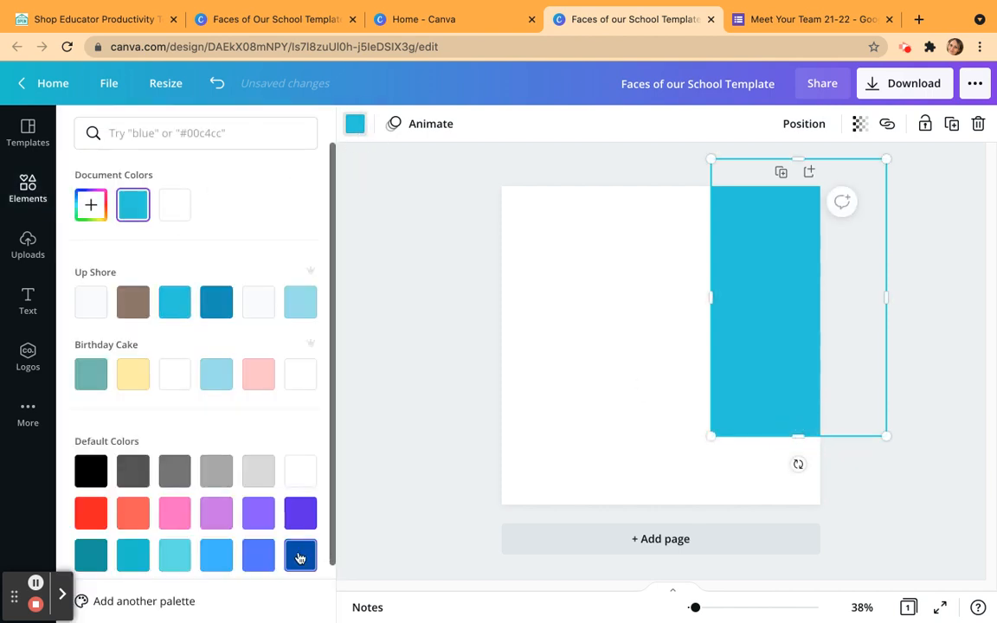
pyautogui.click(300, 555)
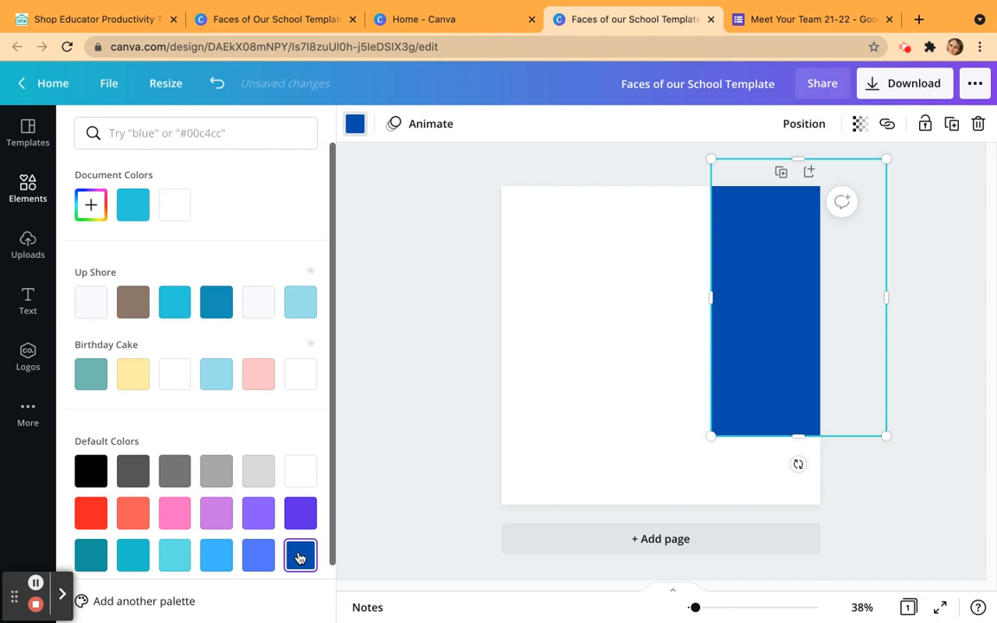
pyautogui.click(551, 244)
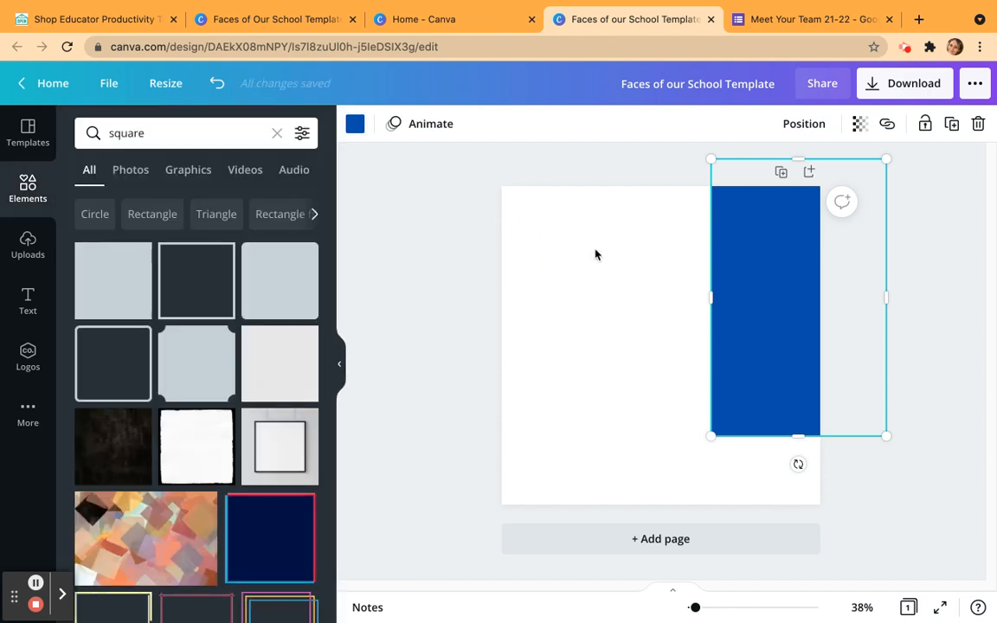
# Try other default colors on the rectangle, including red, dark gray and pink.
pyautogui.click(354, 128)
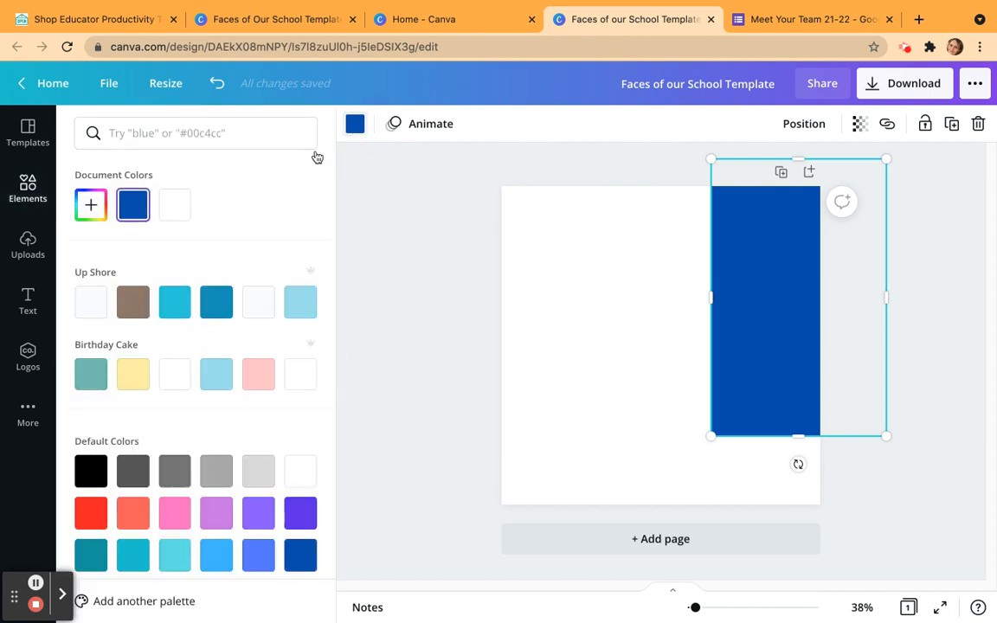
pyautogui.click(90, 206)
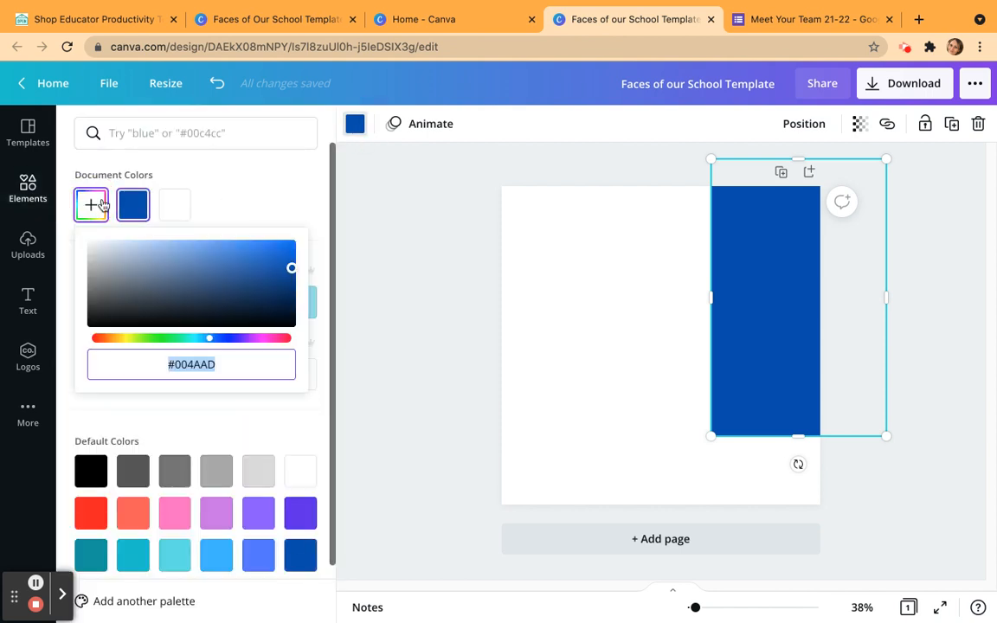
pyautogui.click(248, 426)
pyautogui.scroll(-1, 249, 424)
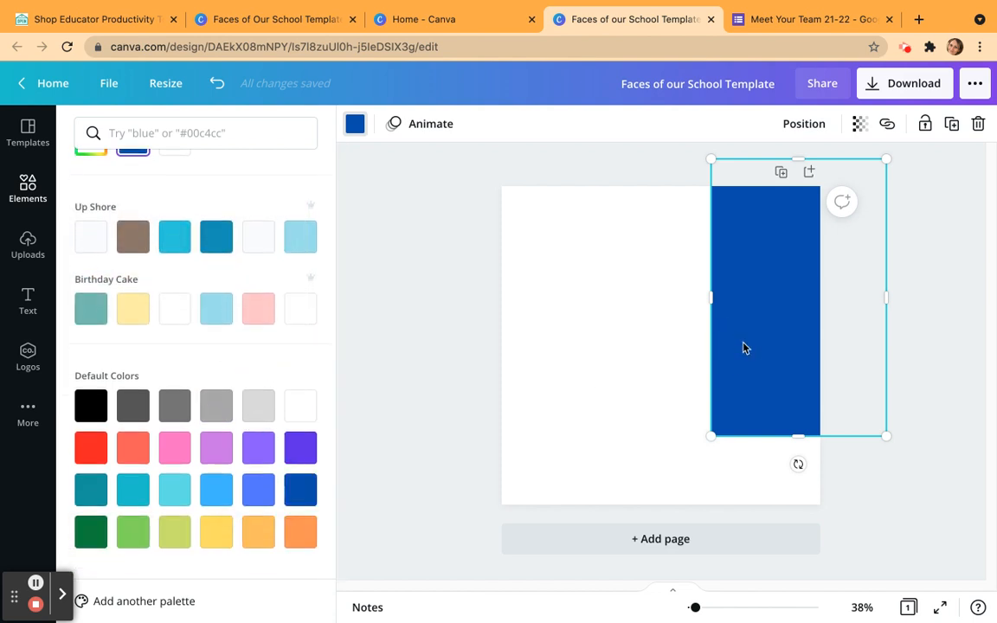
pyautogui.click(94, 450)
pyautogui.click(134, 412)
pyautogui.click(175, 446)
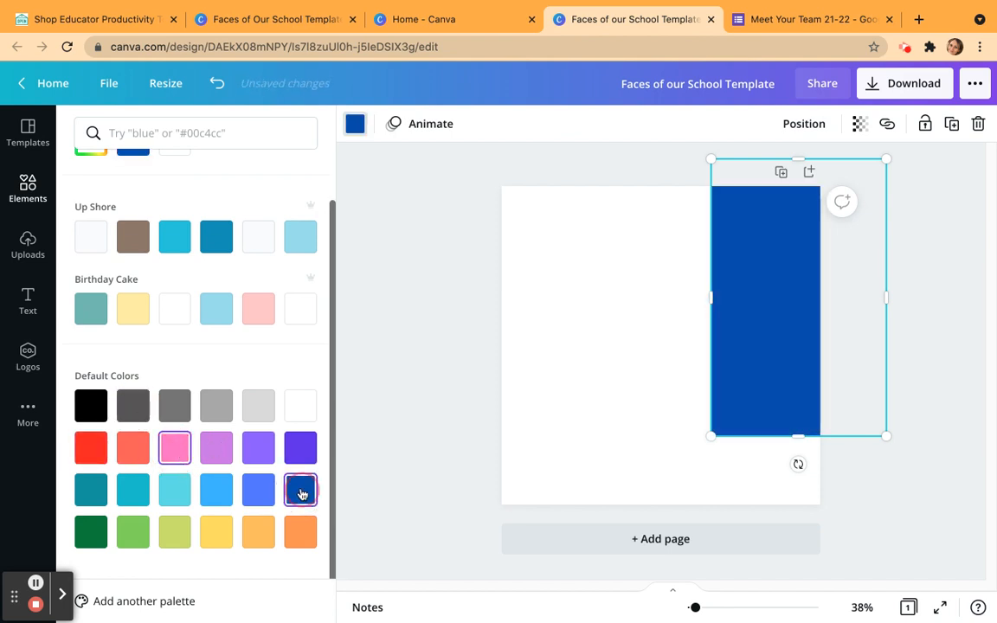
pyautogui.click(572, 375)
pyautogui.click(922, 385)
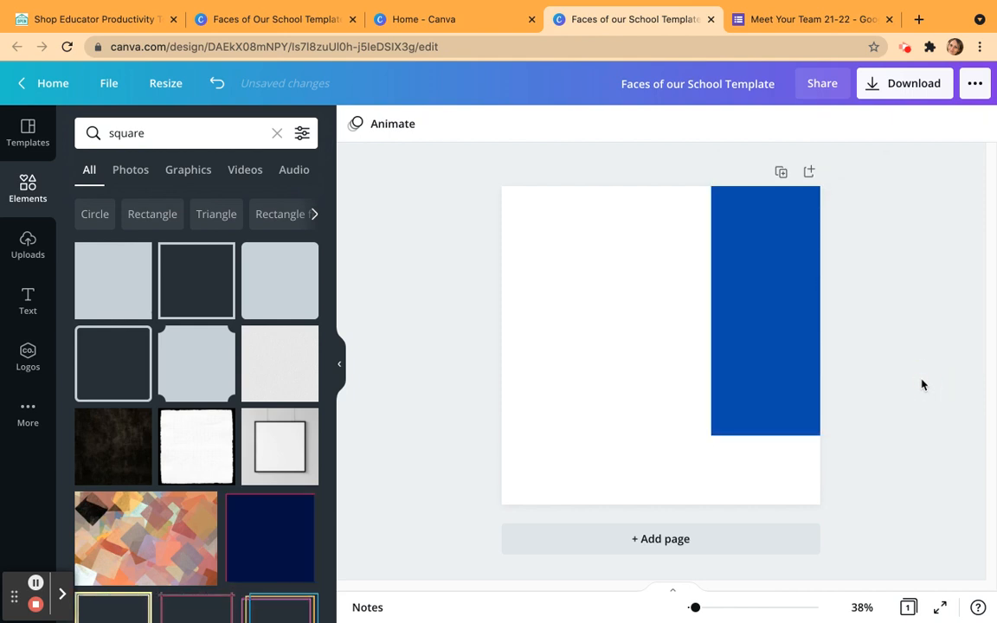
# Lock the dark blue rectangle in place.
pyautogui.click(777, 342)
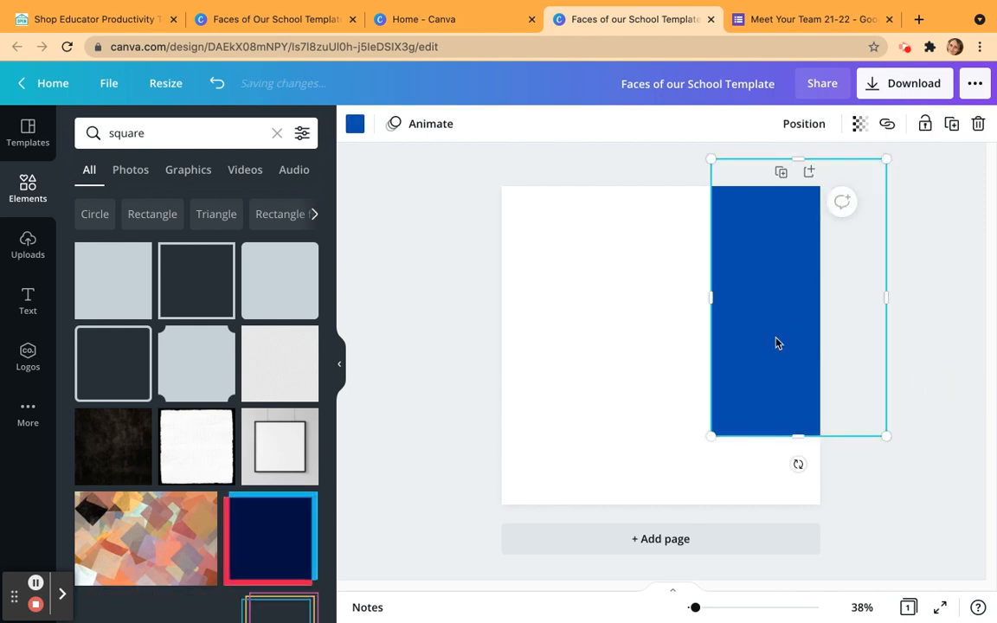
pyautogui.click(925, 124)
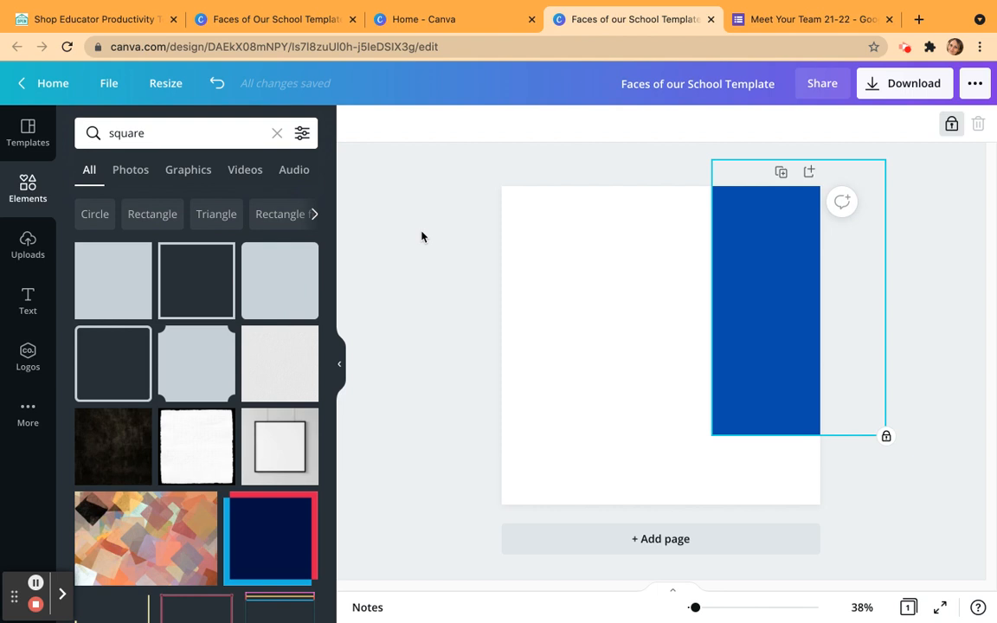
# Add a subheading text box and place it in the page's upper-left corner.
pyautogui.click(28, 298)
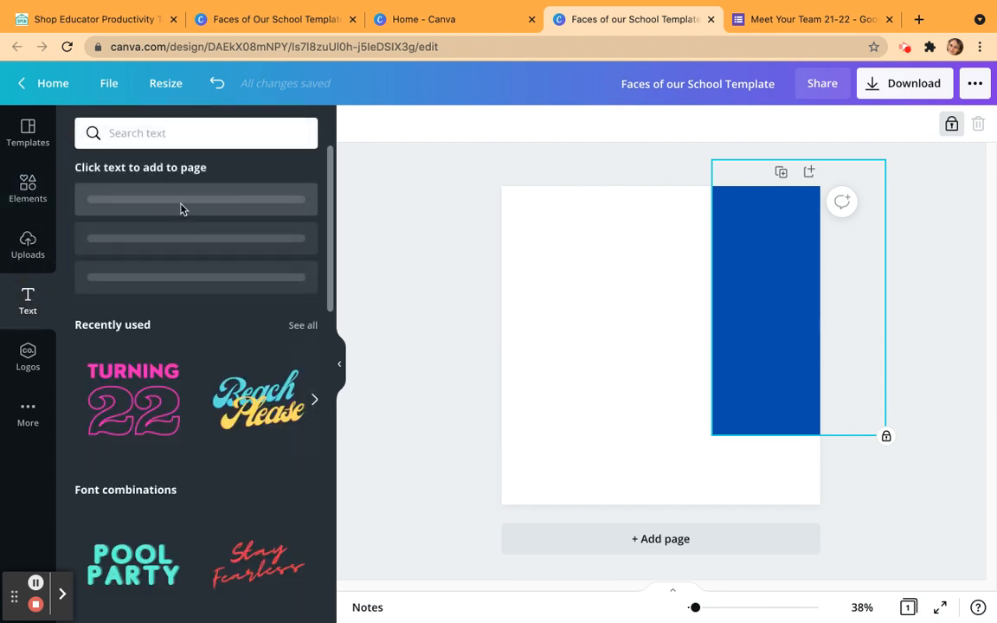
pyautogui.click(179, 251)
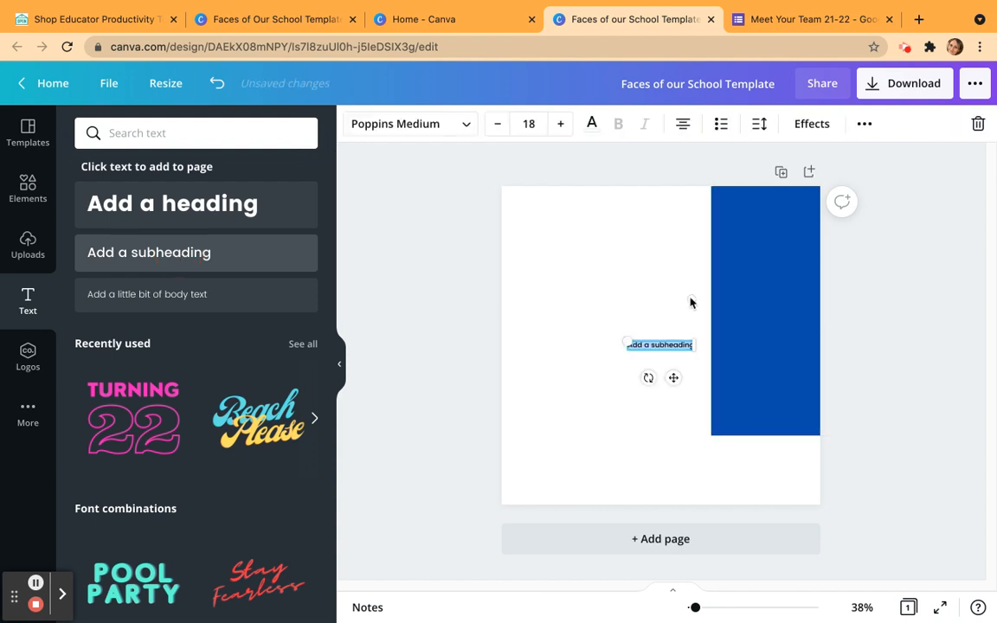
pyautogui.moveTo(670, 341); pyautogui.dragTo(554, 198)
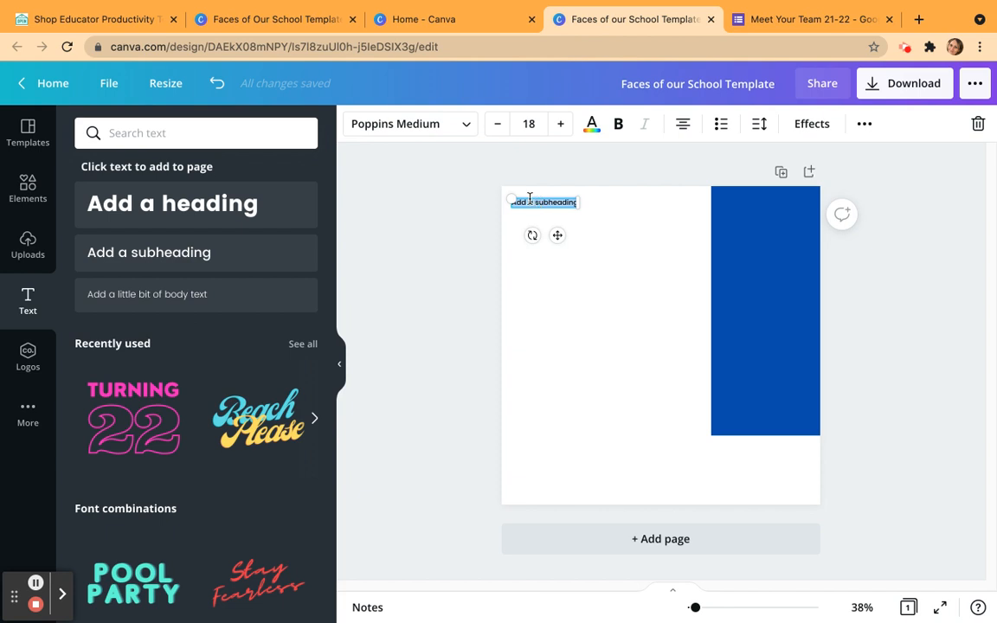
# Set the subheading's font size to 30 and widen its text box so the text fits on one line.
pyautogui.click(530, 123)
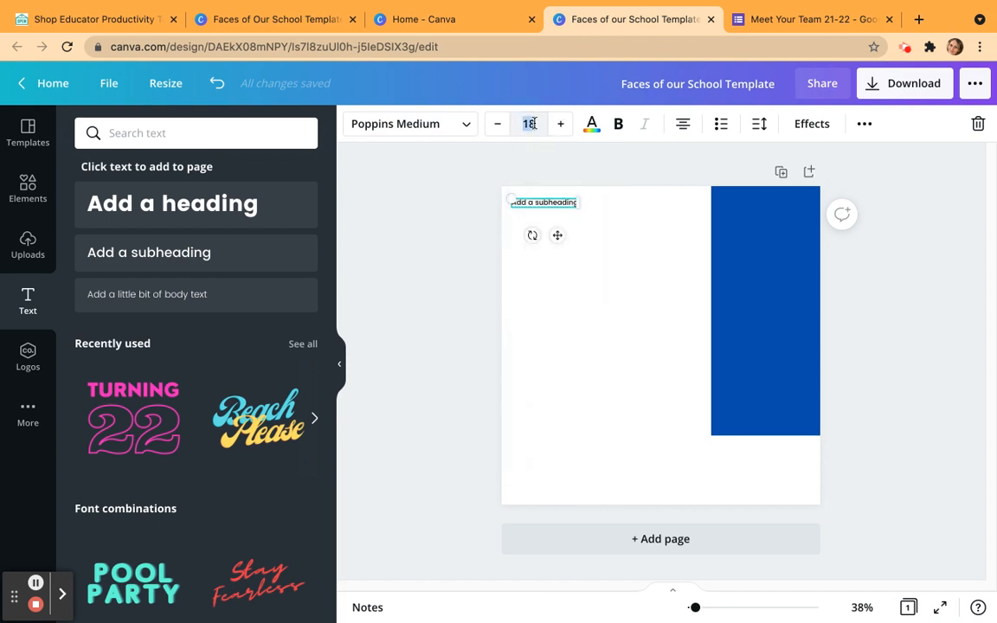
pyautogui.press('Return')
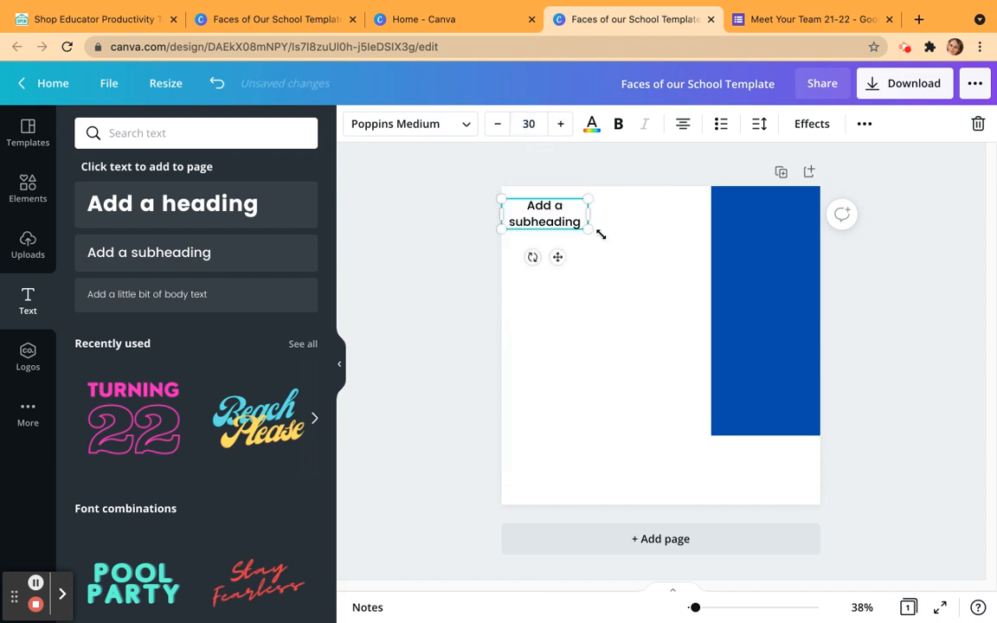
pyautogui.moveTo(586, 214); pyautogui.dragTo(663, 211)
# Replace the subheading text with "Faces of Middleton Elementary School" and widen the box to keep it on one line.
pyautogui.doubleClick(595, 206)
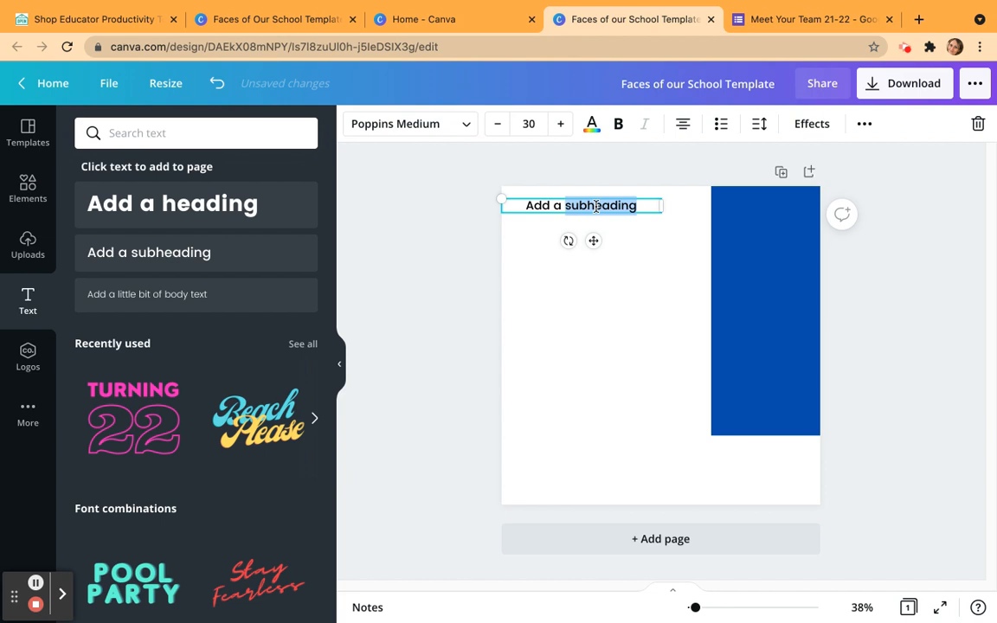
pyautogui.tripleClick(596, 206)
pyautogui.write('Faces')
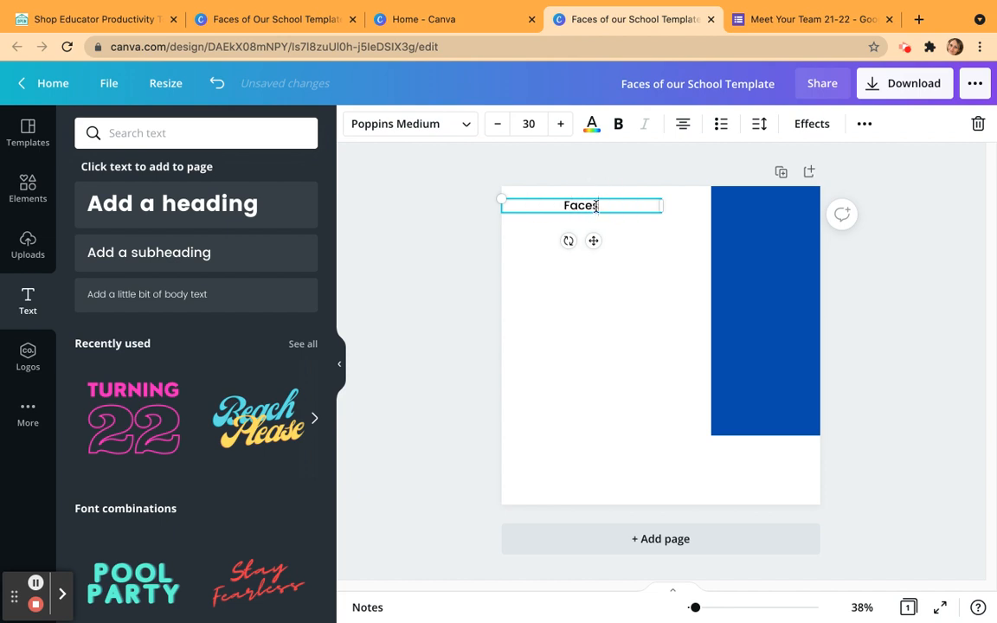
pyautogui.write(' of Middleto')
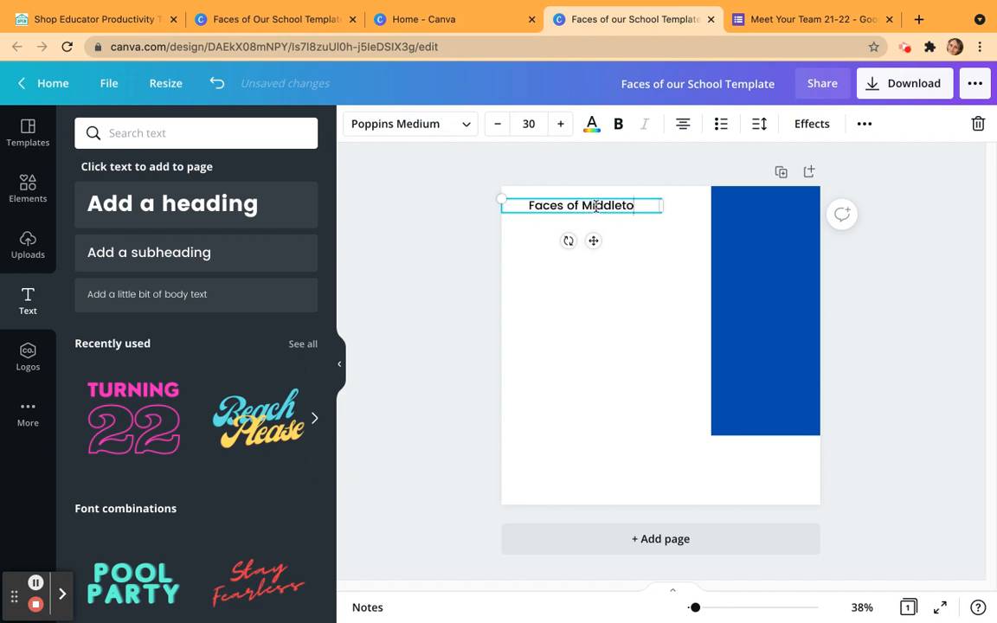
pyautogui.write('n Elementary School')
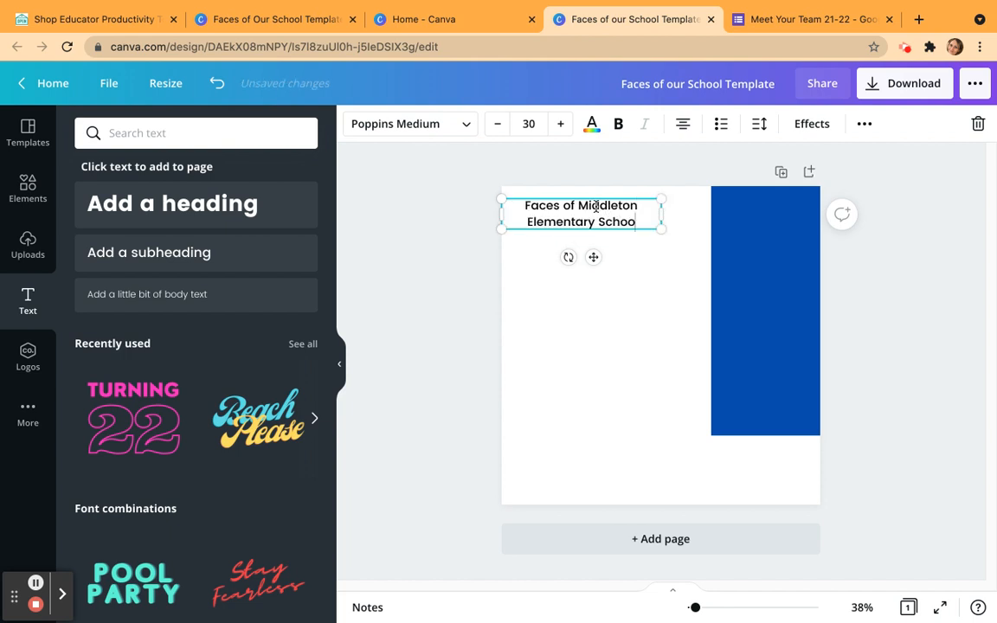
pyautogui.moveTo(660, 214); pyautogui.dragTo(734, 209)
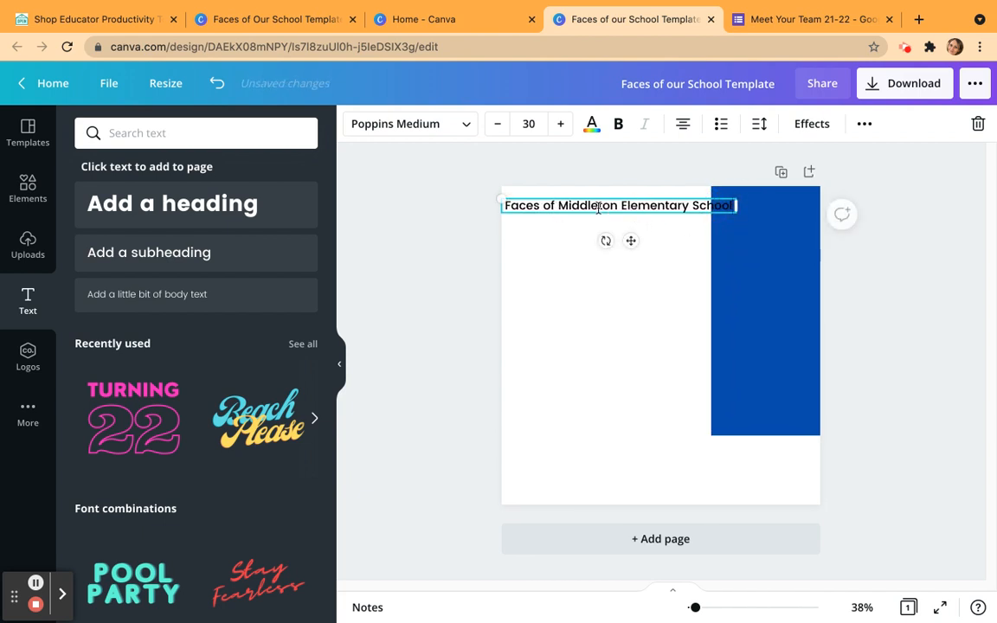
# Set the school heading's font size to 24 and align its text to the left.
pyautogui.tripleClick(536, 206)
pyautogui.click(499, 134)
pyautogui.click(500, 134)
pyautogui.click(499, 135)
pyautogui.click(500, 134)
pyautogui.click(500, 134)
pyautogui.click(500, 136)
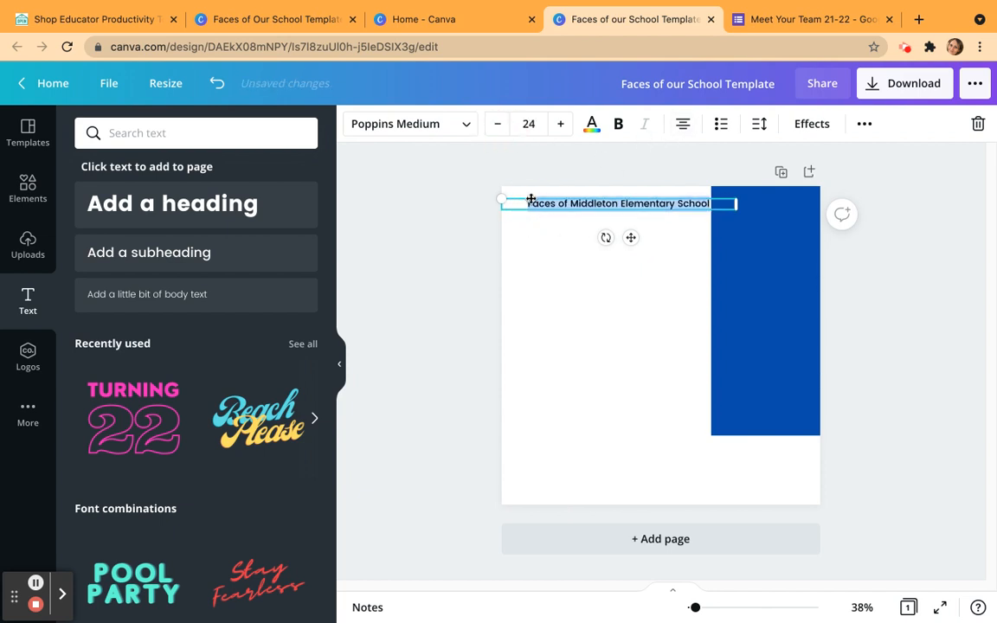
pyautogui.click(682, 125)
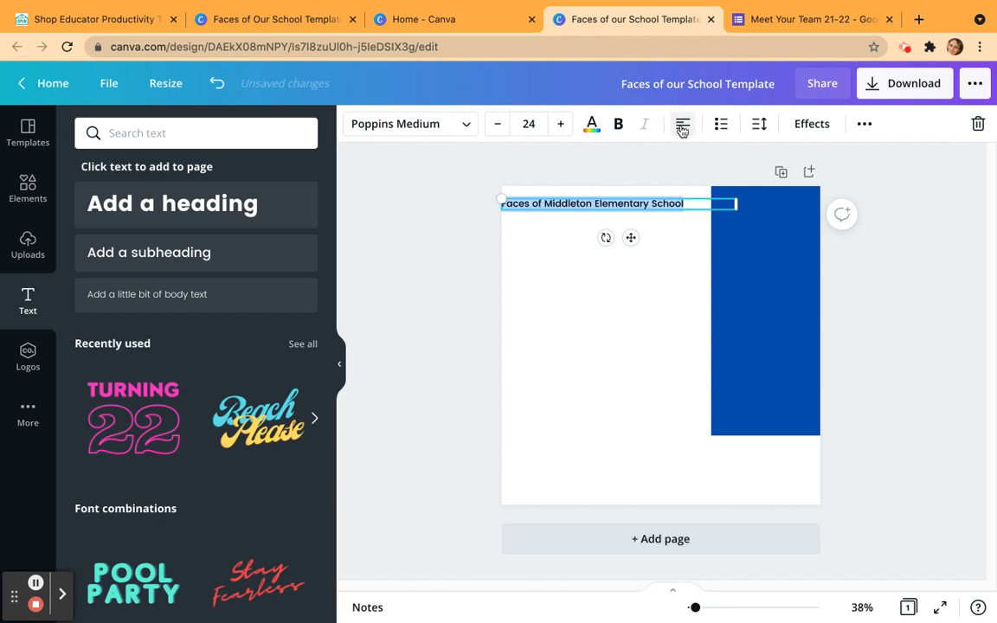
# Move the school heading slightly up and inward from the page's upper-left corner.
pyautogui.click(634, 296)
pyautogui.moveTo(576, 200); pyautogui.dragTo(585, 200)
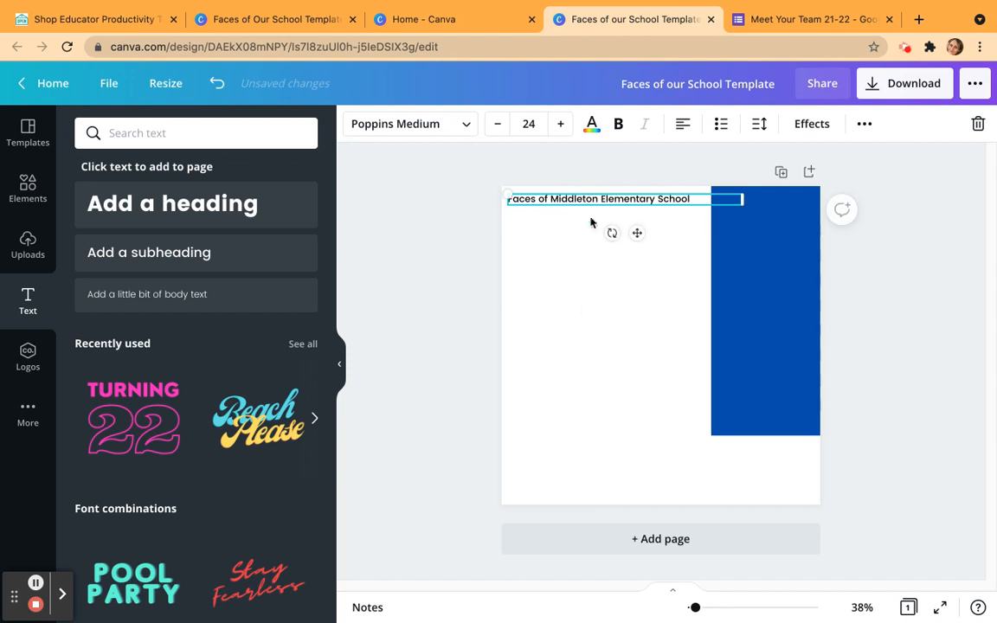
pyautogui.click(555, 271)
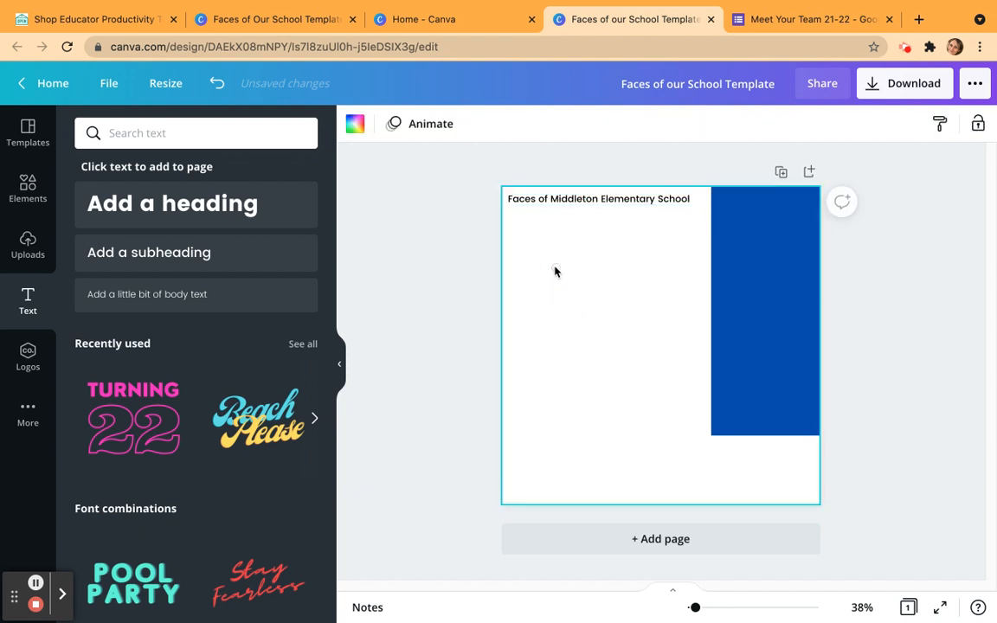
# Add a heading with the teacher's title and surname and place it directly below the school heading, aligned at its left edge.
pyautogui.click(125, 204)
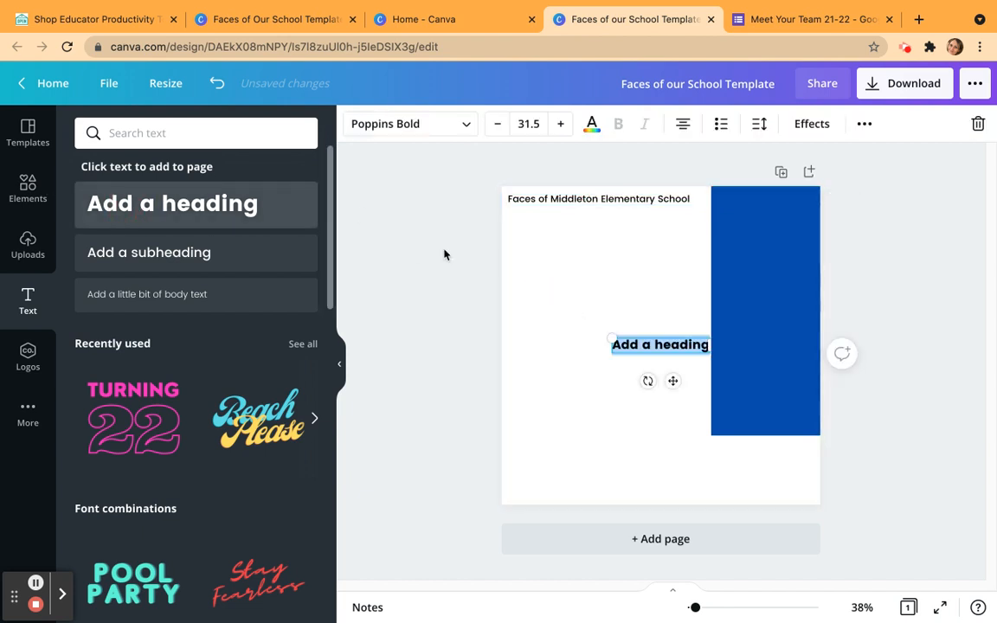
pyautogui.write('Mrs. G')
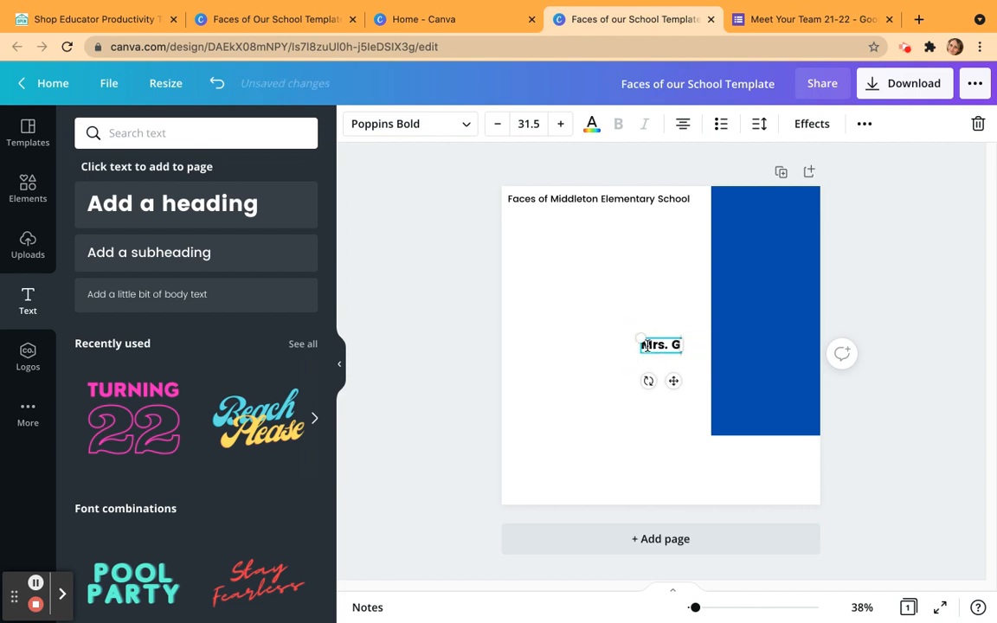
pyautogui.write('raham')
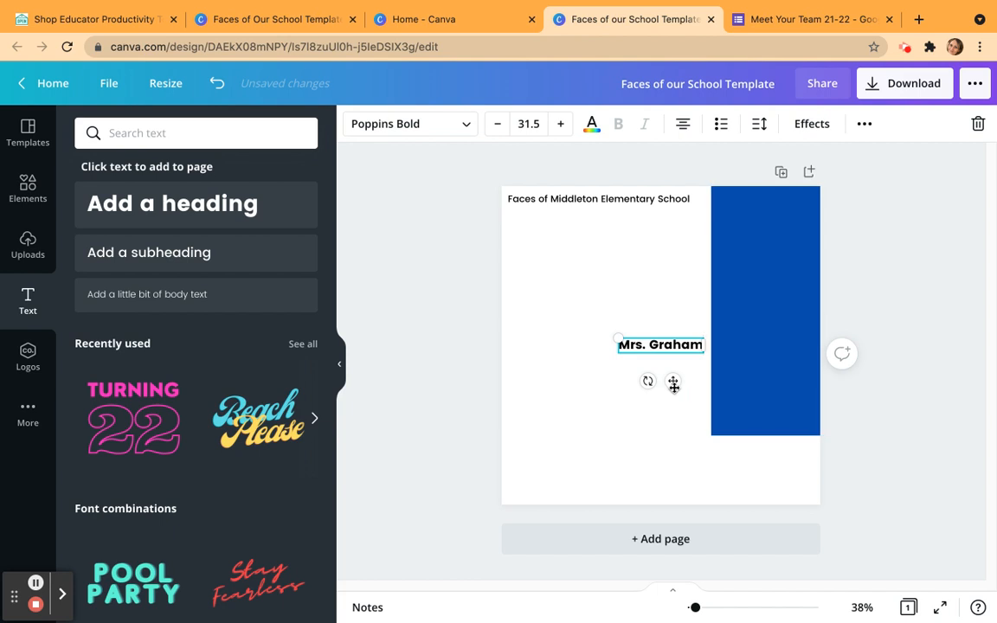
pyautogui.moveTo(668, 336); pyautogui.dragTo(558, 211)
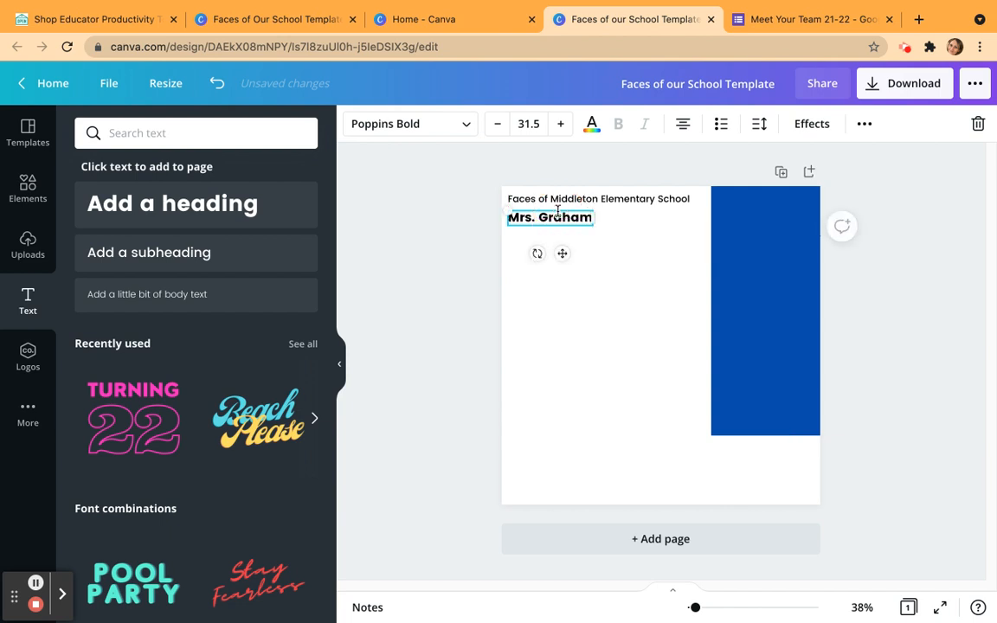
pyautogui.click(631, 276)
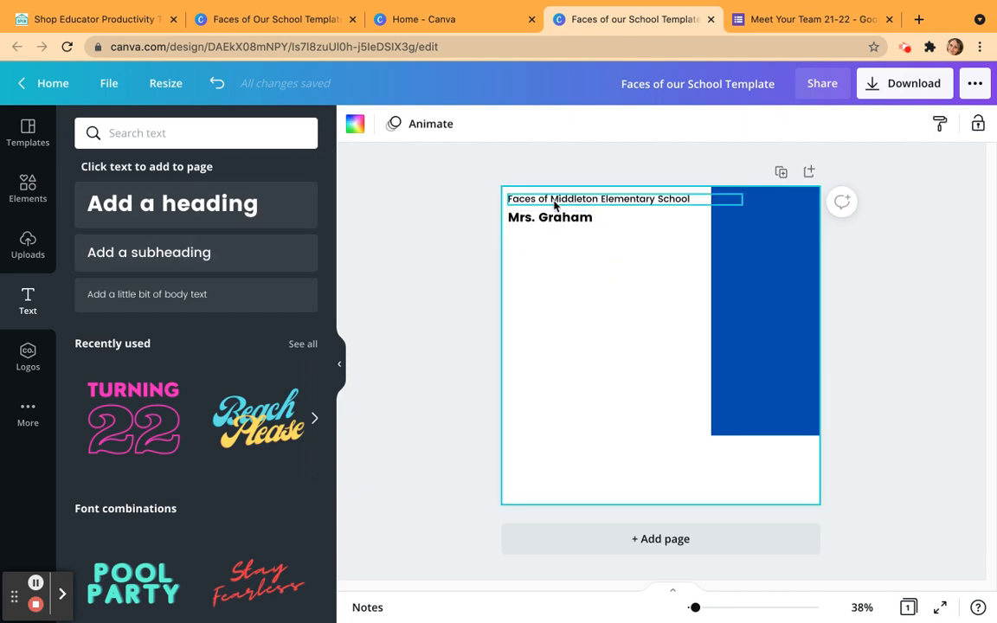
# Add a subheading reading "Art Teacher" and place it directly below the teacher's name.
pyautogui.click(173, 257)
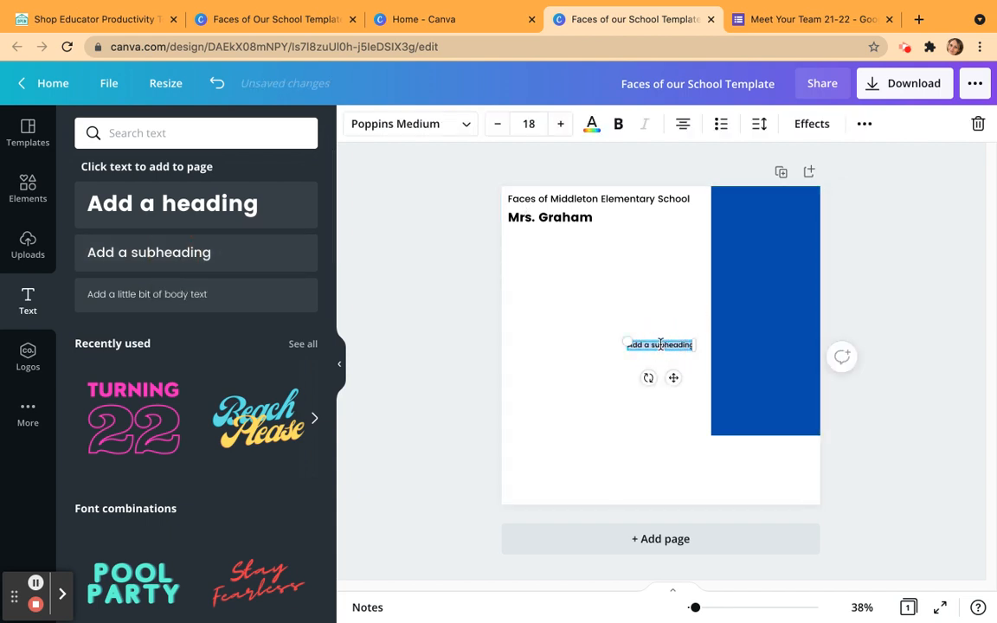
pyautogui.press('BackSpace')
pyautogui.write('Advance')
pyautogui.press('BackSpace')
pyautogui.press('BackSpace')
pyautogui.press('BackSpace')
pyautogui.press('BackSpace')
pyautogui.press('BackSpace')
pyautogui.press('BackSpace')
pyautogui.press('BackSpace')
pyautogui.write('Art Teacher')
pyautogui.moveTo(656, 341); pyautogui.dragTo(525, 231)
pyautogui.click(596, 334)
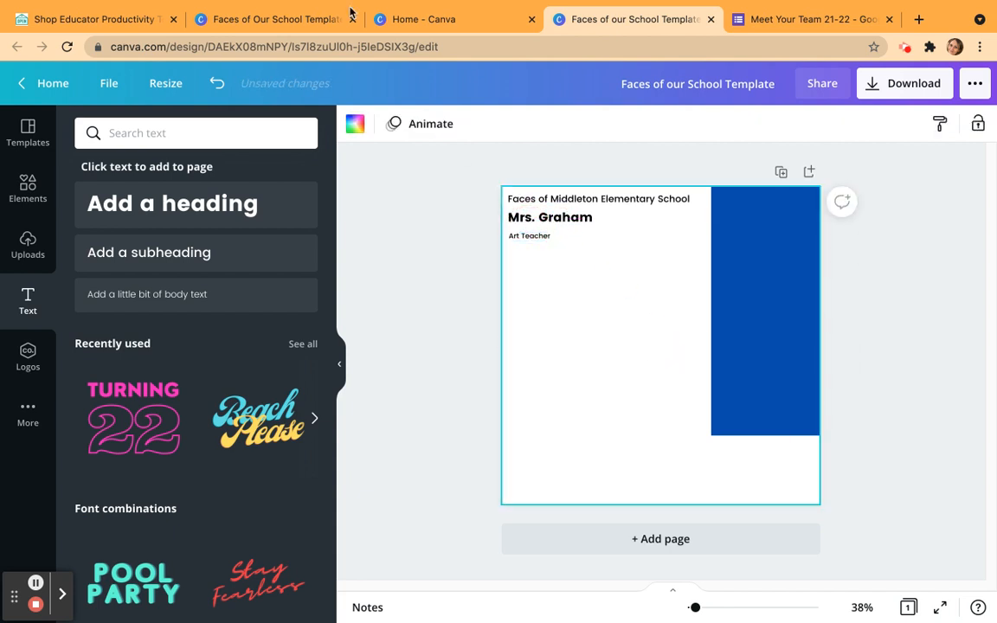
# Check the finished example design for its styling and set the school heading's font to Montserrat in the new template.
pyautogui.click(269, 19)
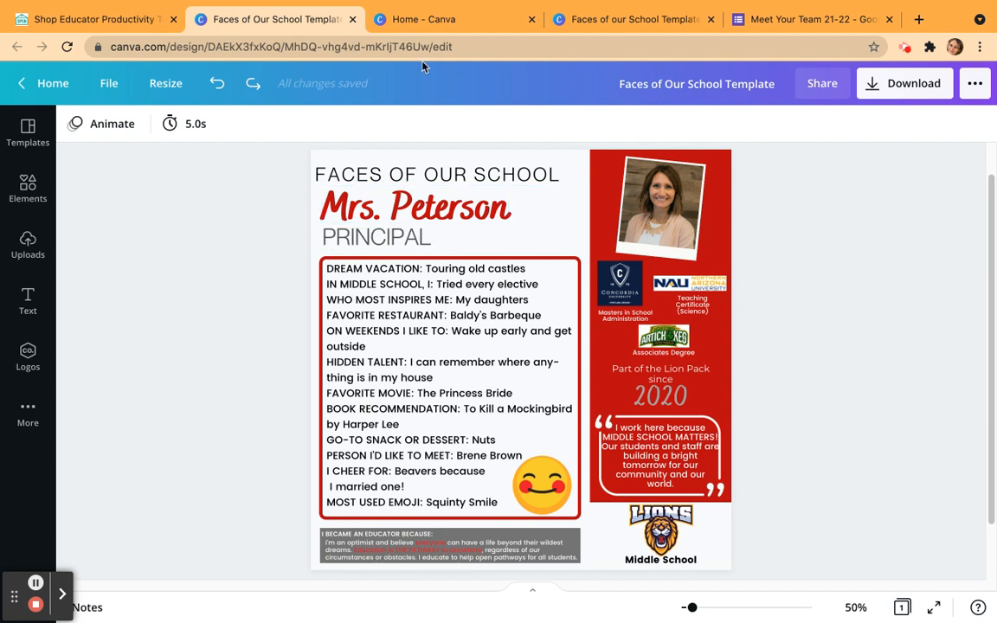
pyautogui.click(615, 18)
pyautogui.click(604, 201)
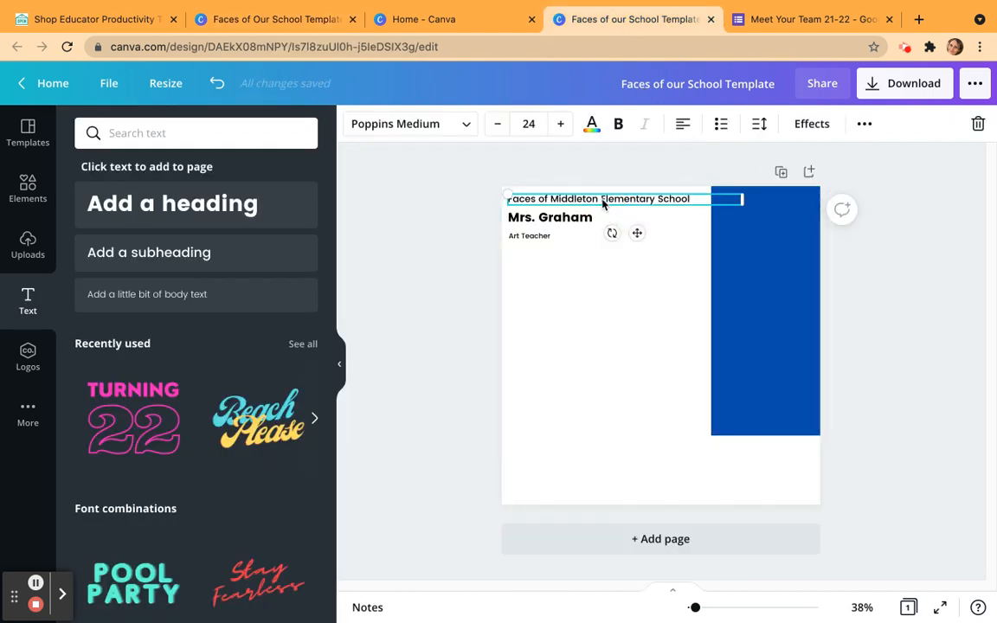
pyautogui.doubleClick(602, 200)
pyautogui.click(602, 200)
pyautogui.moveTo(700, 194); pyautogui.dragTo(510, 196)
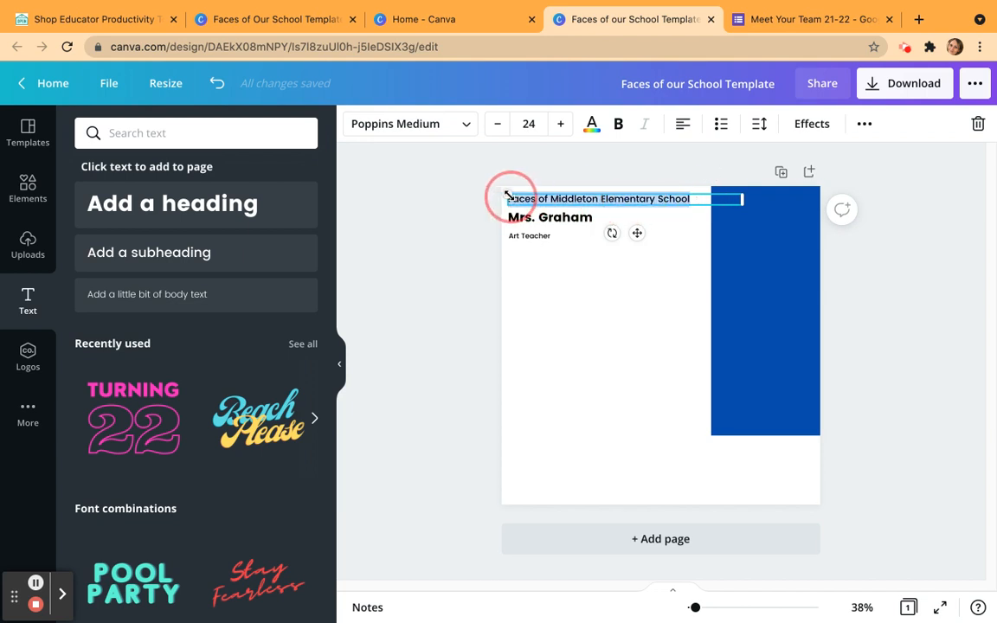
pyautogui.click(466, 124)
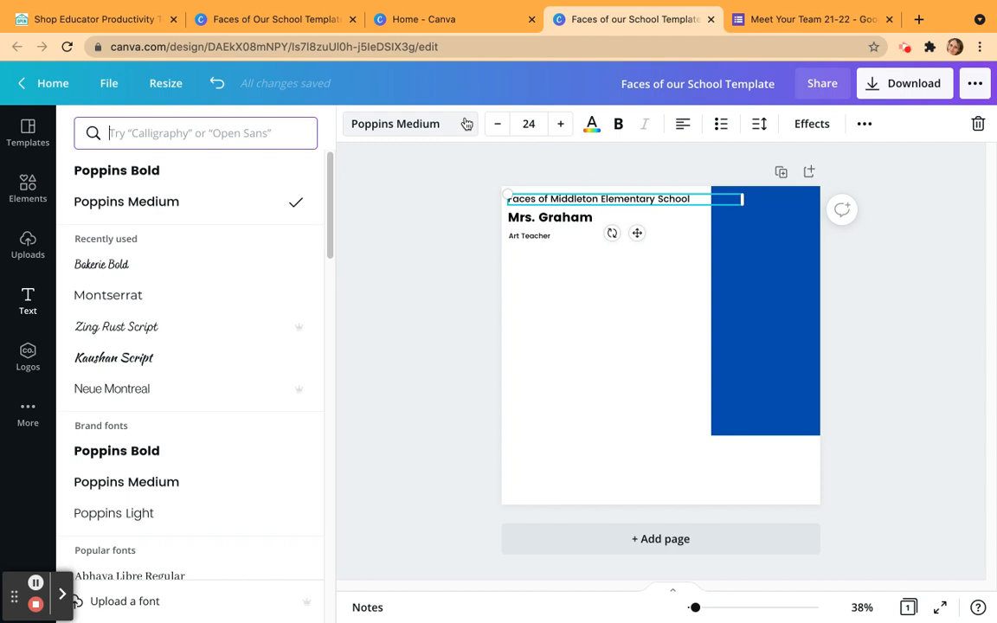
pyautogui.click(168, 298)
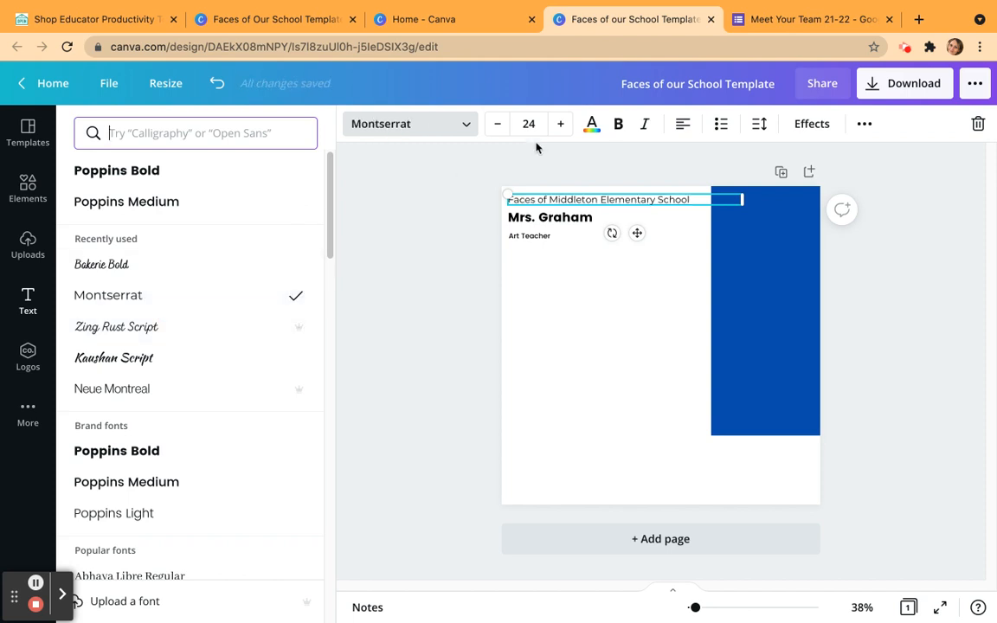
# Set the school heading's font size to 26 so it fits beside the blue rectangle.
pyautogui.click(561, 124)
pyautogui.click(560, 124)
pyautogui.click(561, 124)
pyautogui.click(561, 124)
pyautogui.click(561, 123)
pyautogui.click(499, 127)
pyautogui.click(499, 126)
pyautogui.click(498, 126)
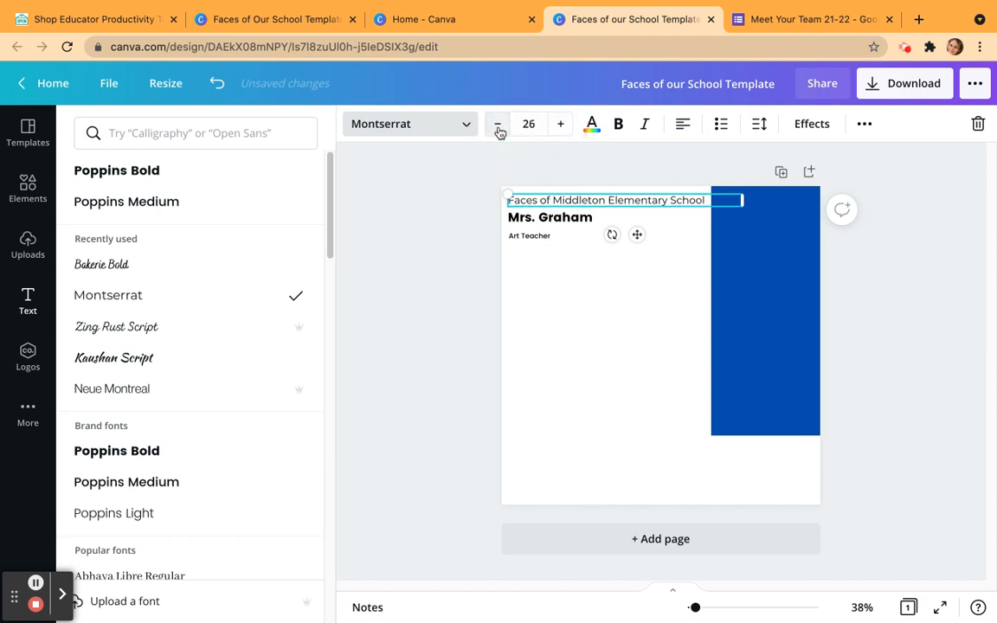
# Set the "Art Teacher" text to Montserrat at size 29 and line it up under the teacher's name.
pyautogui.click(529, 237)
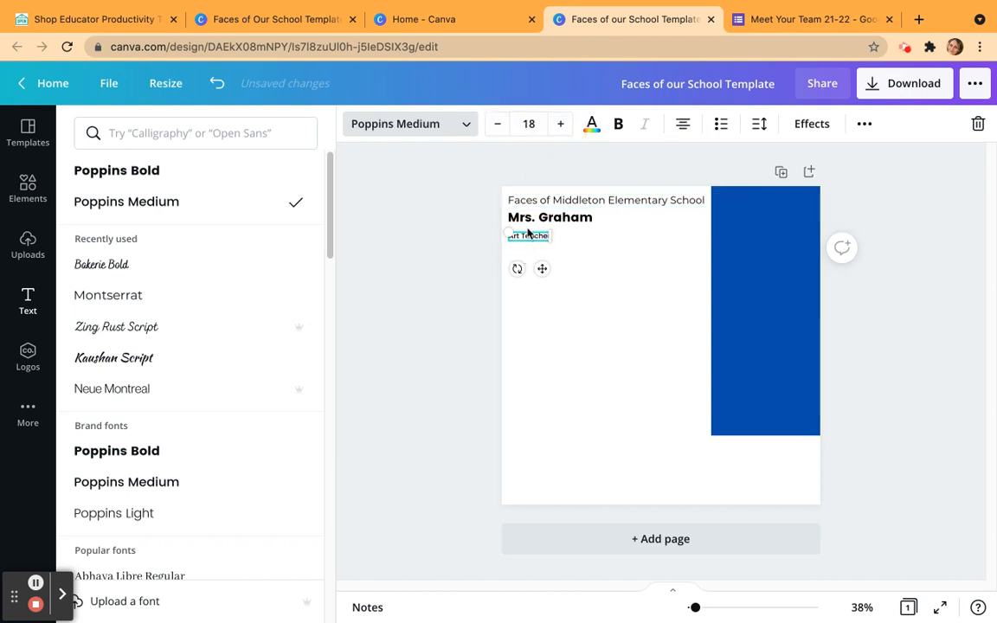
pyautogui.click(207, 293)
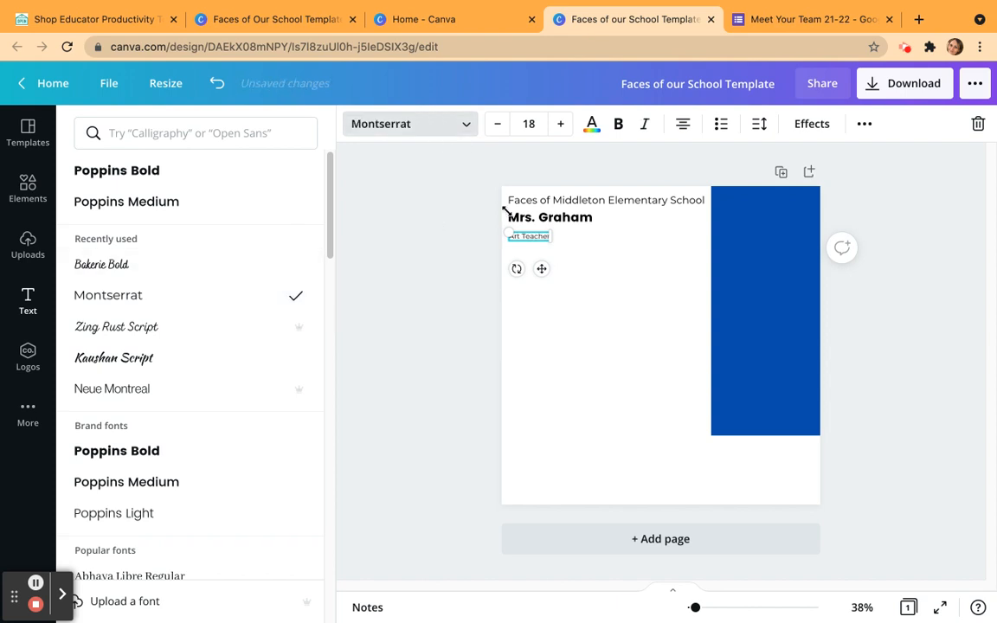
pyautogui.click(562, 125)
pyautogui.click(562, 126)
pyautogui.click(562, 125)
pyautogui.click(562, 126)
pyautogui.moveTo(560, 246); pyautogui.dragTo(581, 248)
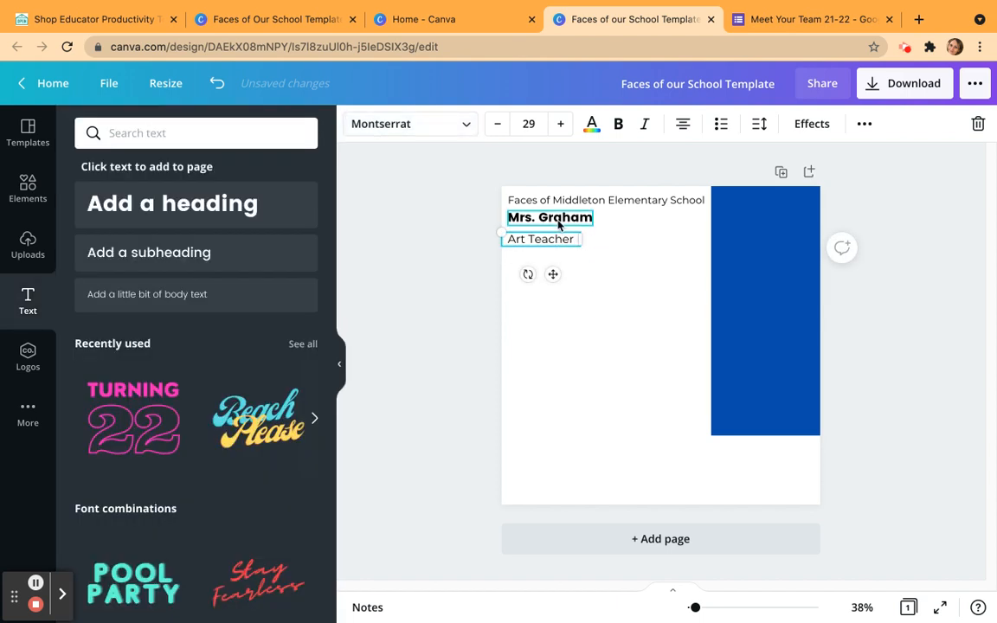
# Set the teacher's name to Bakerie Bold, enlarge it to size 60.3 and position it between the school heading and job title.
pyautogui.click(559, 221)
pyautogui.click(558, 219)
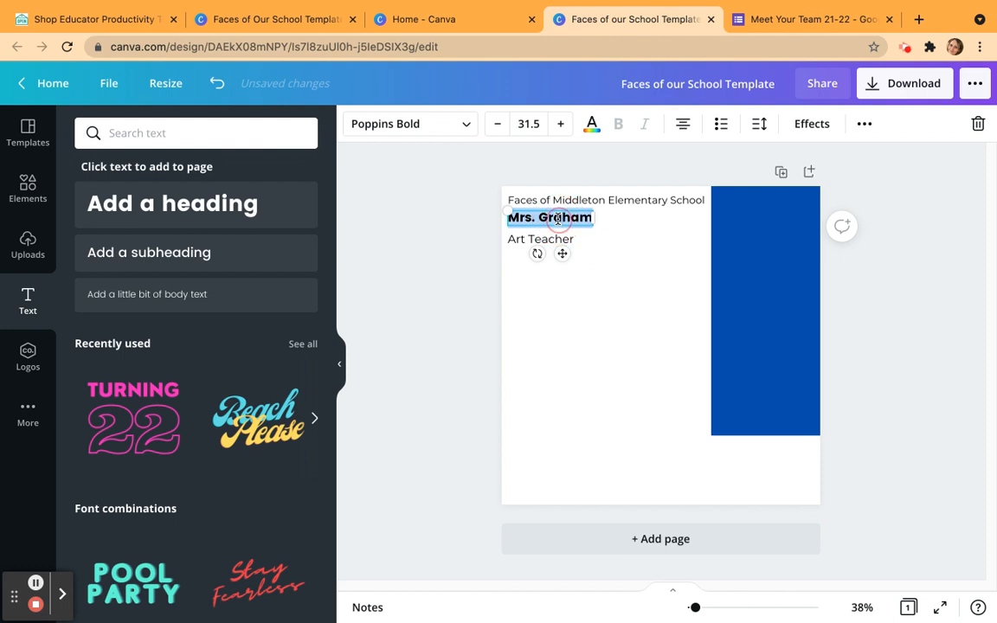
pyautogui.click(464, 126)
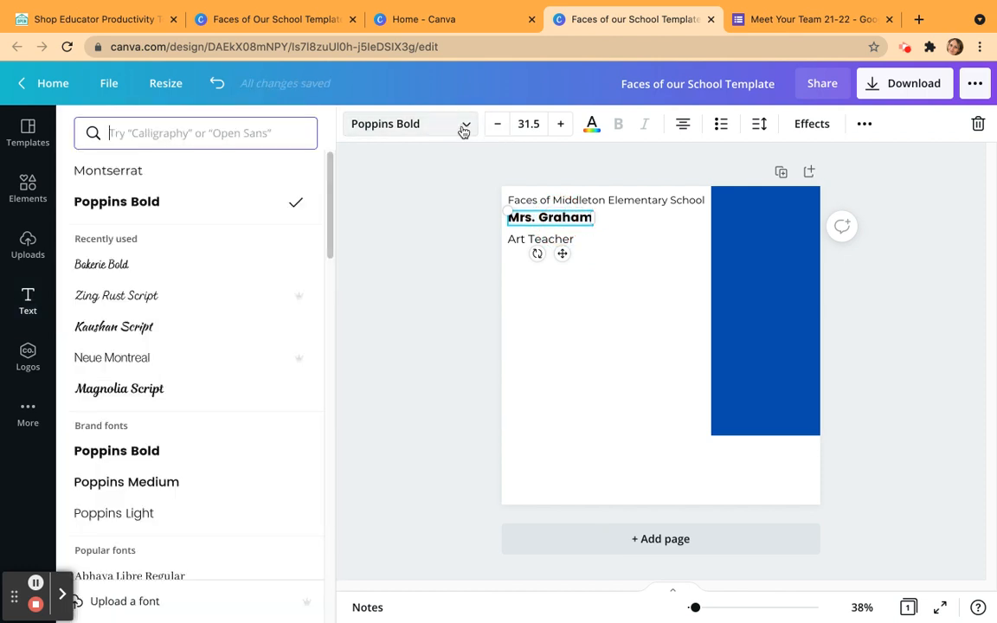
pyautogui.click(165, 267)
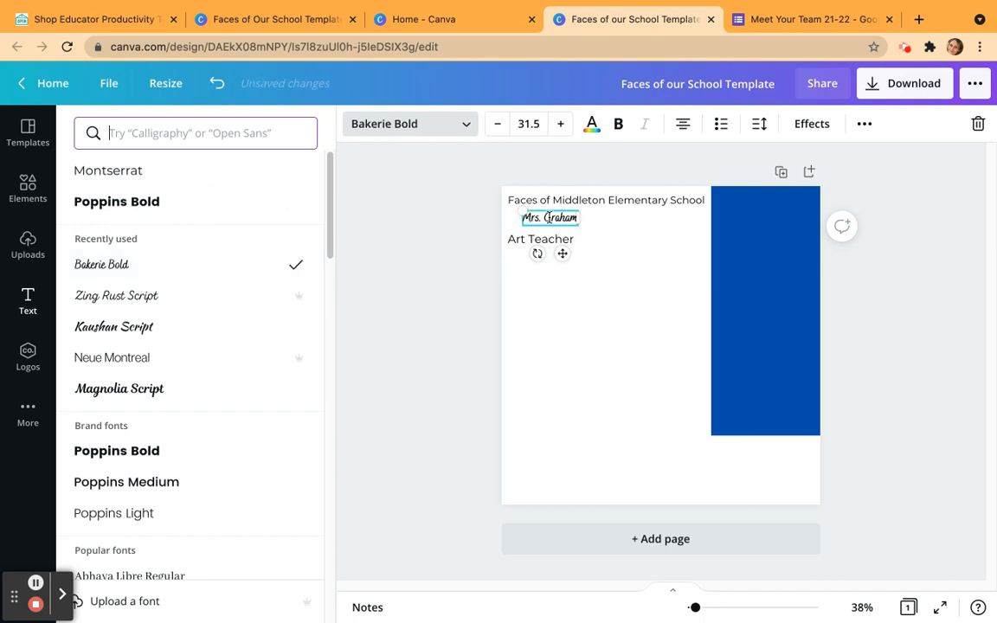
pyautogui.moveTo(523, 214); pyautogui.dragTo(471, 205)
pyautogui.moveTo(537, 225); pyautogui.dragTo(571, 232)
# Recolor the teacher's name to a custom dark gold, #DDB100, starting from the default yellow.
pyautogui.doubleClick(570, 220)
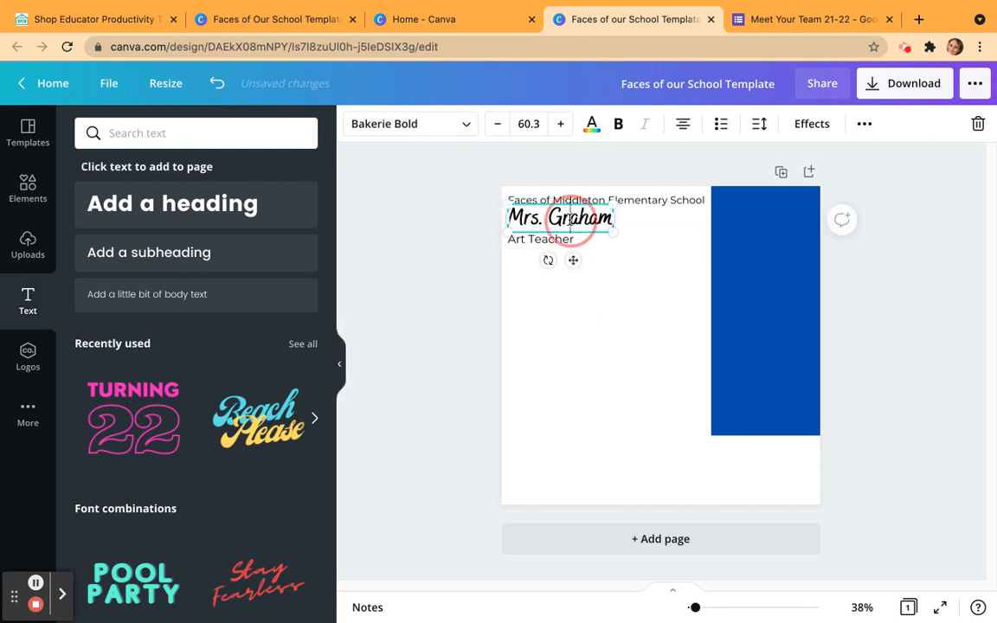
pyautogui.click(570, 220)
pyautogui.click(571, 220)
pyautogui.tripleClick(570, 220)
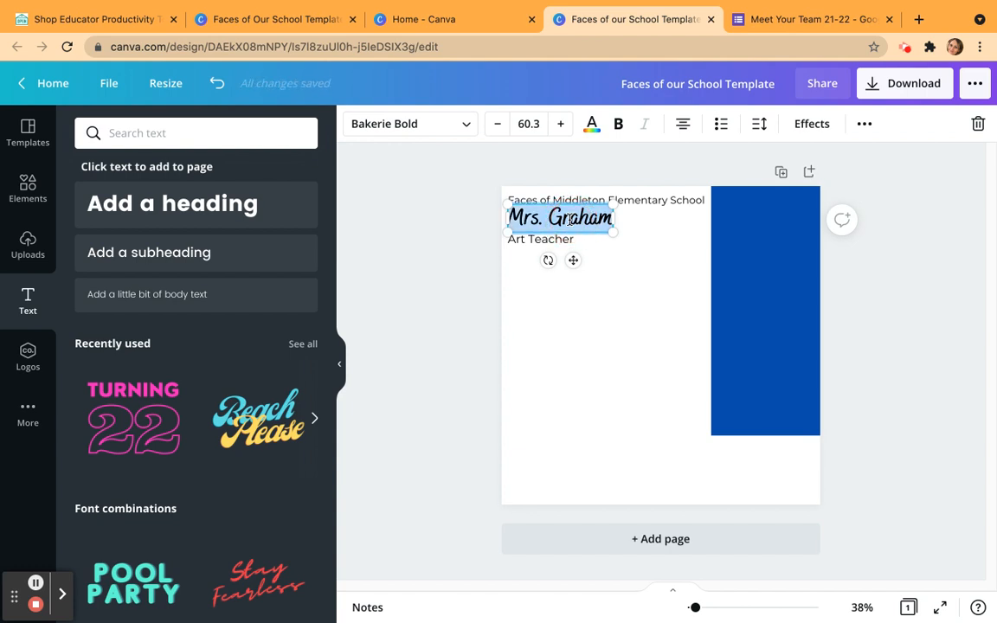
pyautogui.click(592, 123)
pyautogui.scroll(-2, 277, 458)
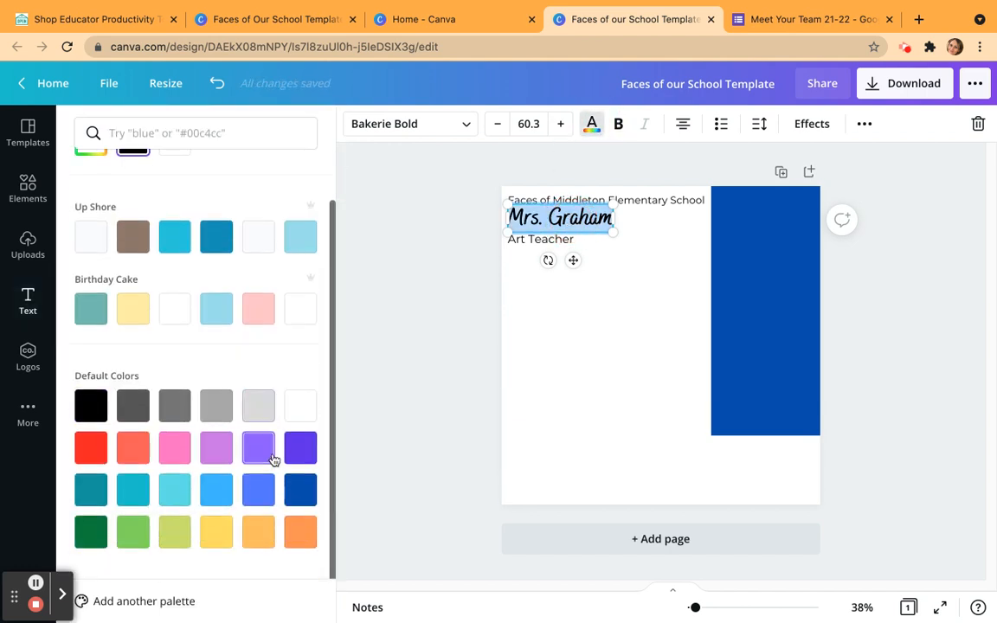
pyautogui.click(217, 532)
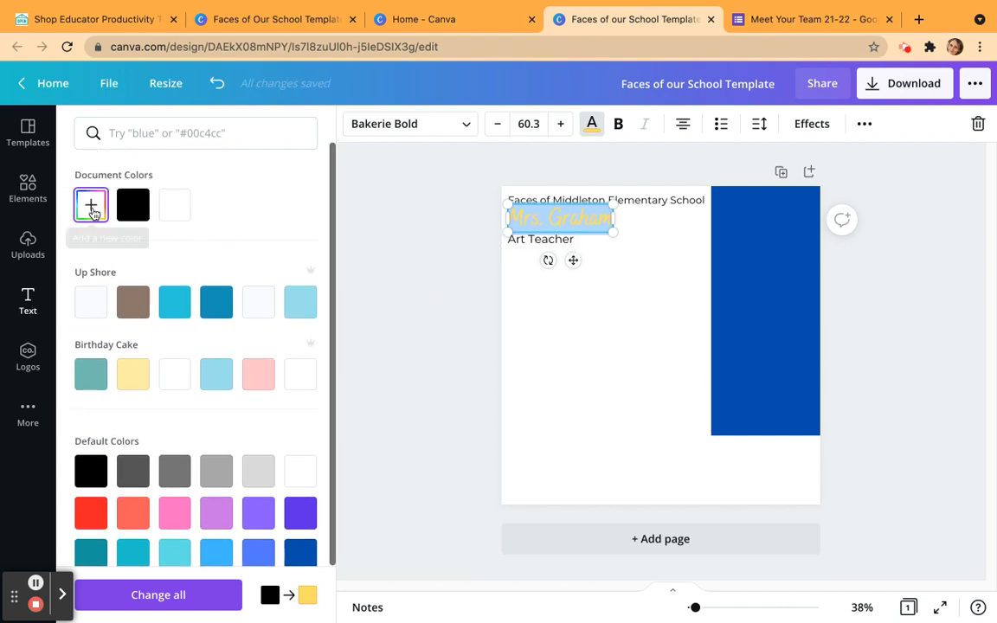
pyautogui.click(91, 206)
pyautogui.moveTo(222, 250); pyautogui.dragTo(324, 256)
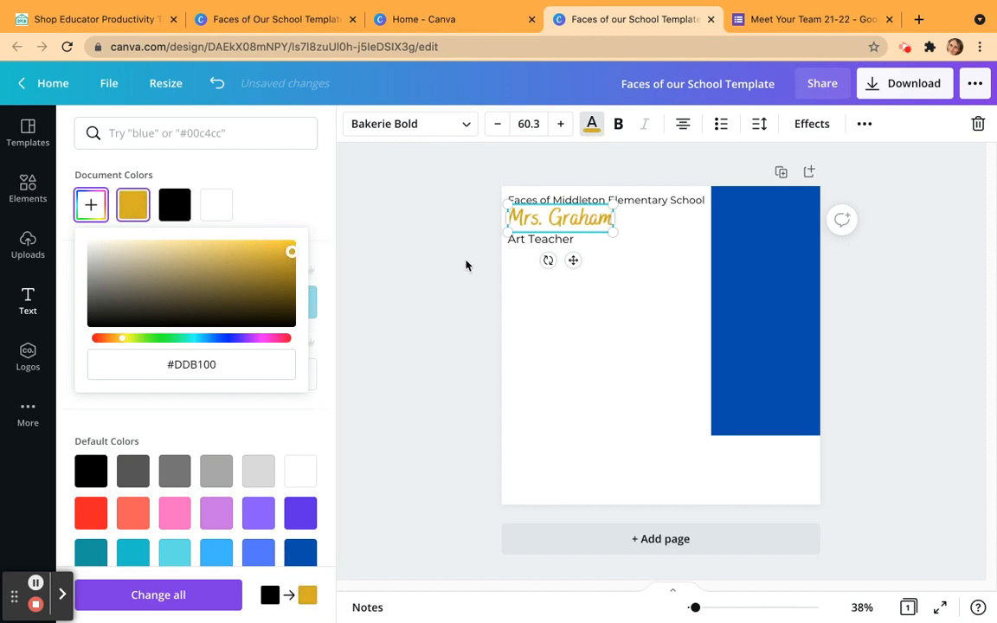
# Set the "Art Teacher" text size to 34 and realign its left edge with the lines above.
pyautogui.click(563, 241)
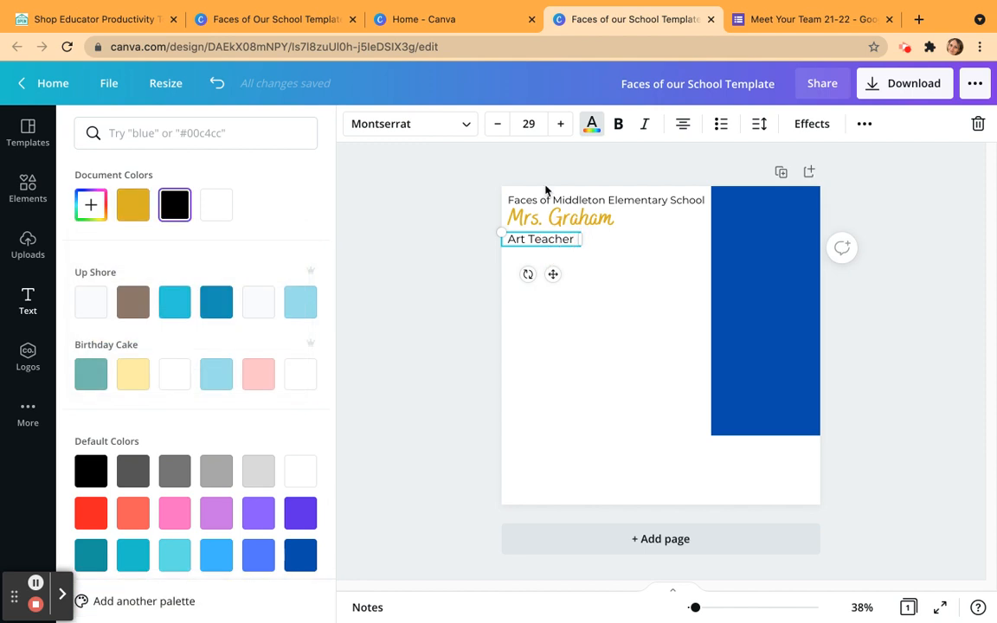
pyautogui.click(560, 123)
pyautogui.click(560, 124)
pyautogui.click(560, 124)
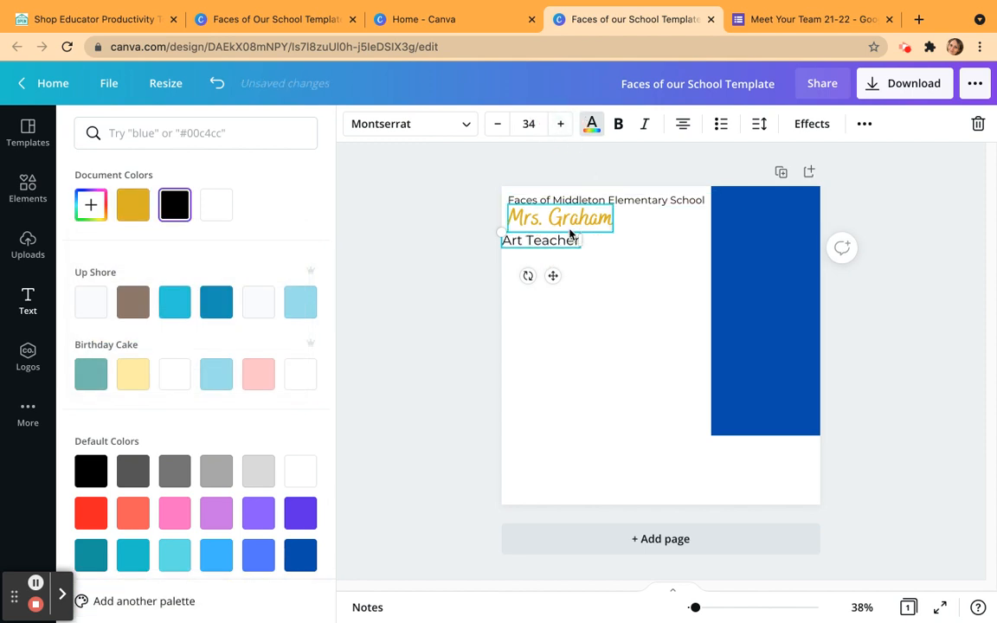
pyautogui.moveTo(573, 251); pyautogui.dragTo(585, 251)
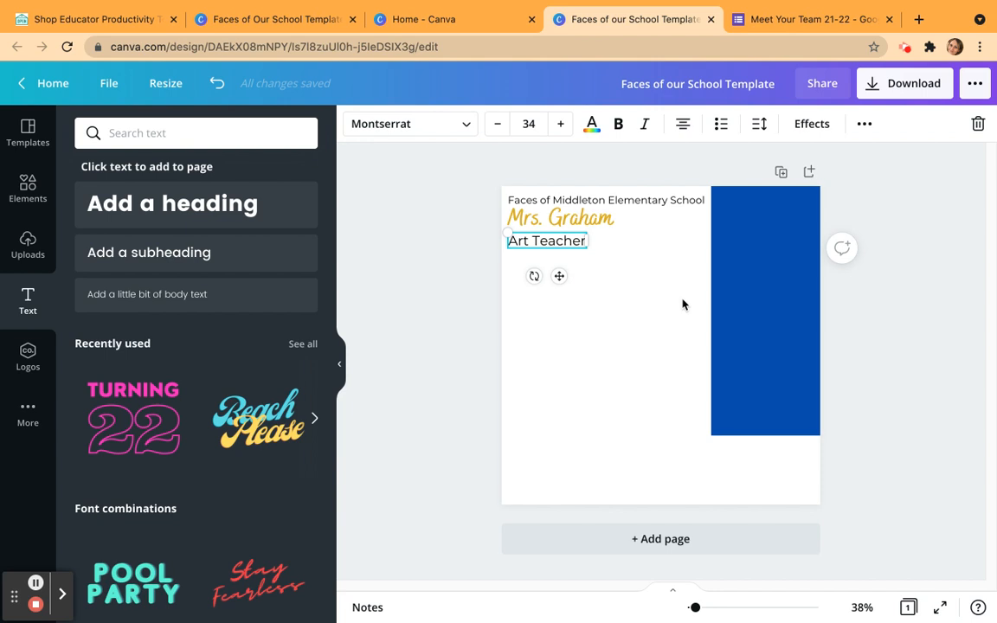
pyautogui.click(702, 248)
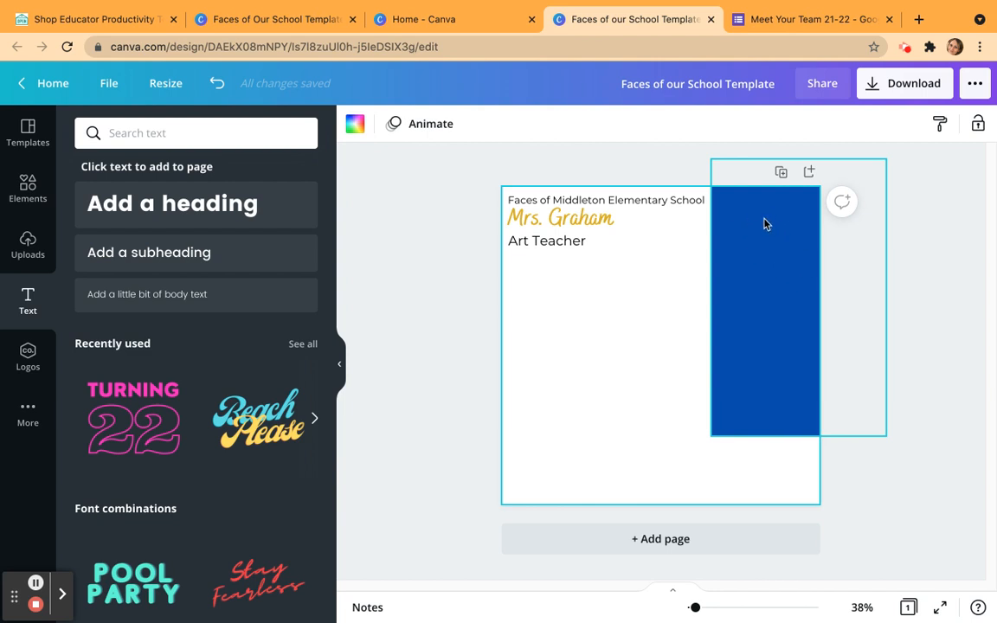
# Search the design elements for "polaroid".
pyautogui.click(29, 188)
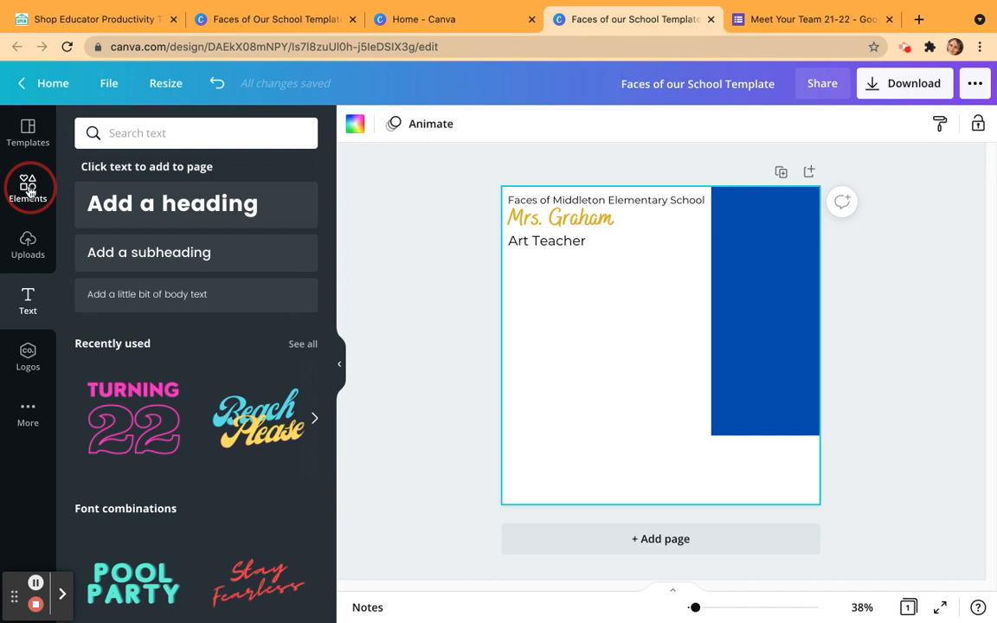
pyautogui.click(176, 135)
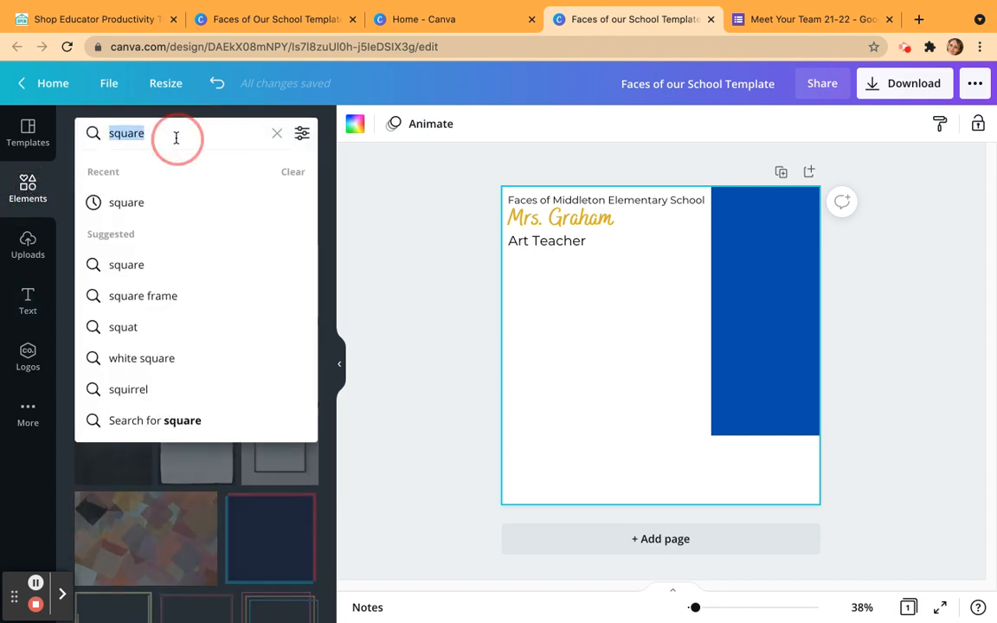
pyautogui.write('polariod')
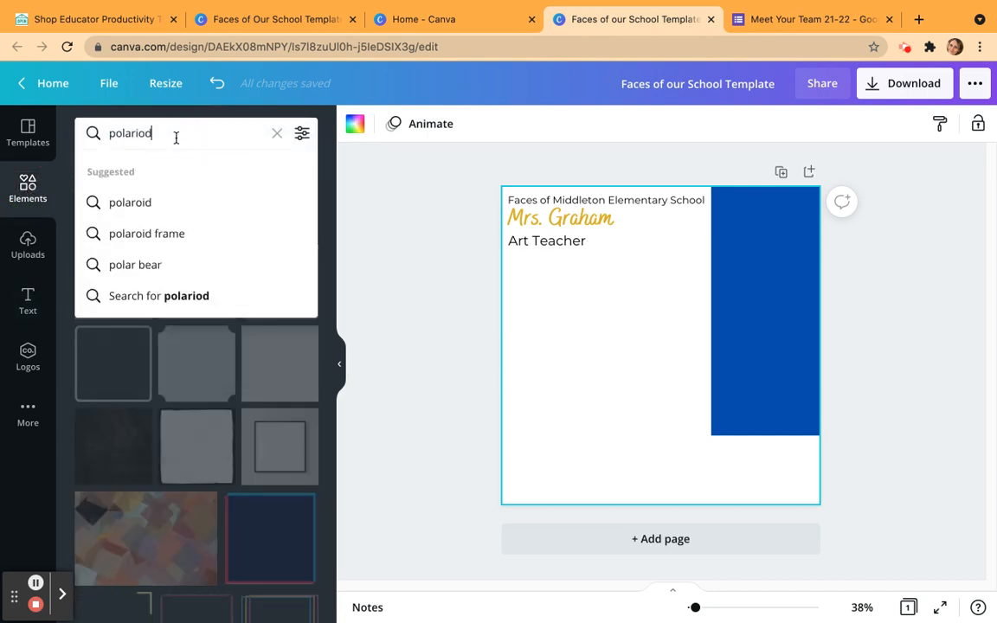
pyautogui.press('Return')
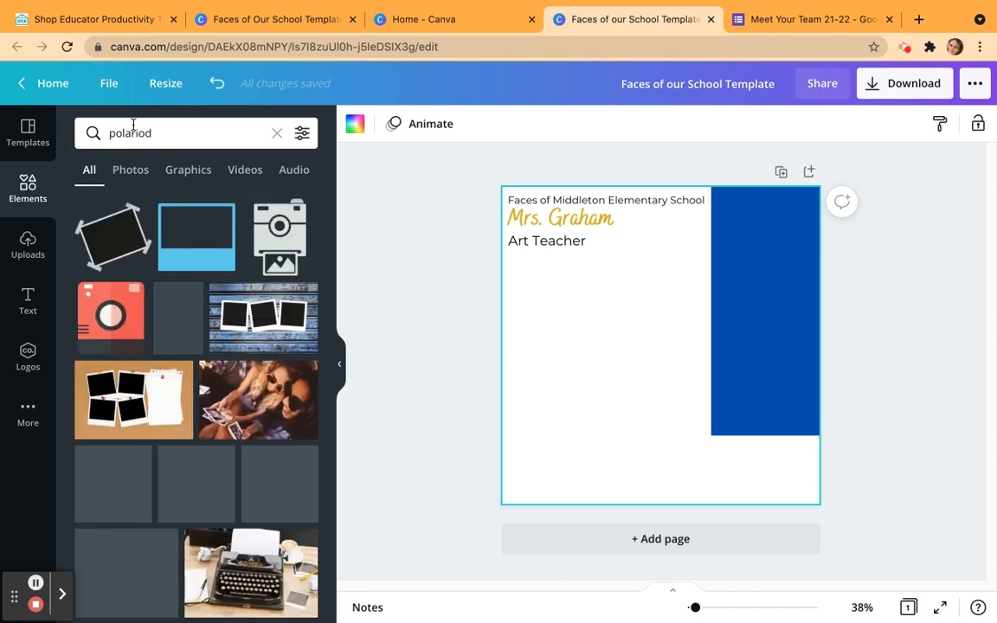
pyautogui.press('BackSpace')
pyautogui.press('BackSpace')
pyautogui.press('BackSpace')
pyautogui.write('oid')
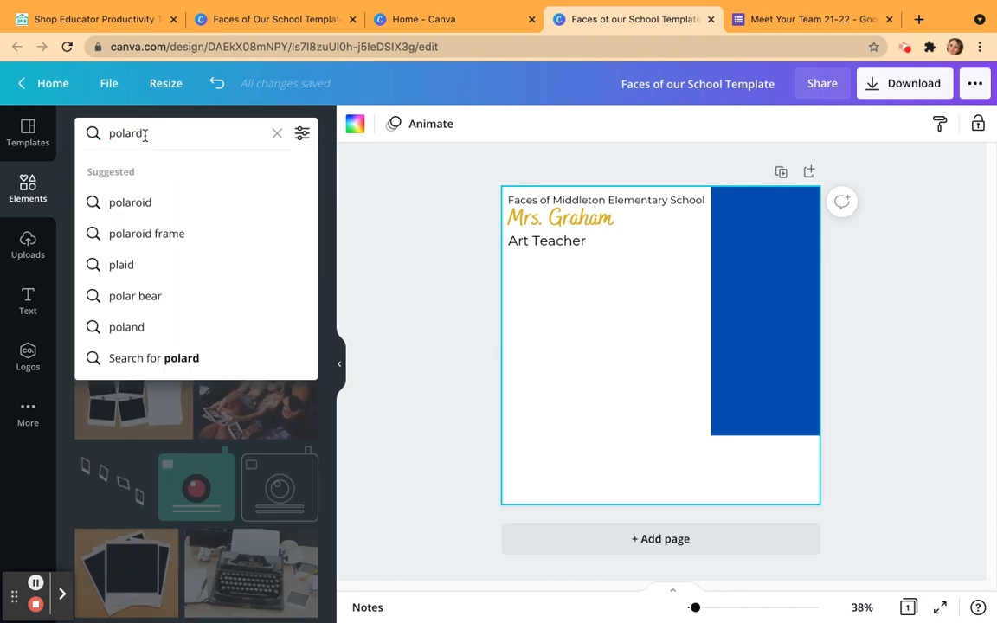
pyautogui.press('Return')
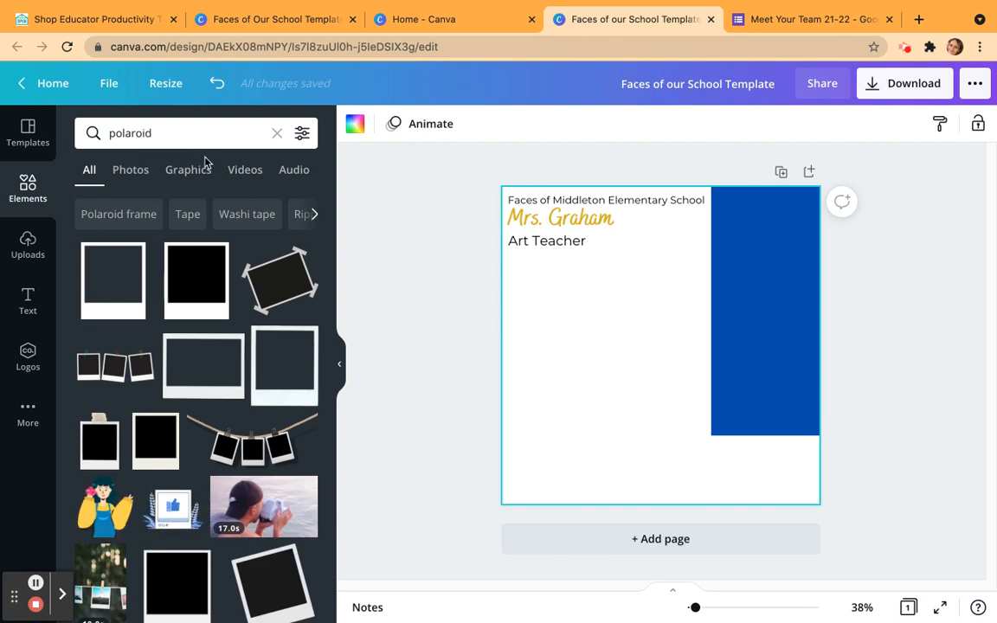
pyautogui.click(134, 173)
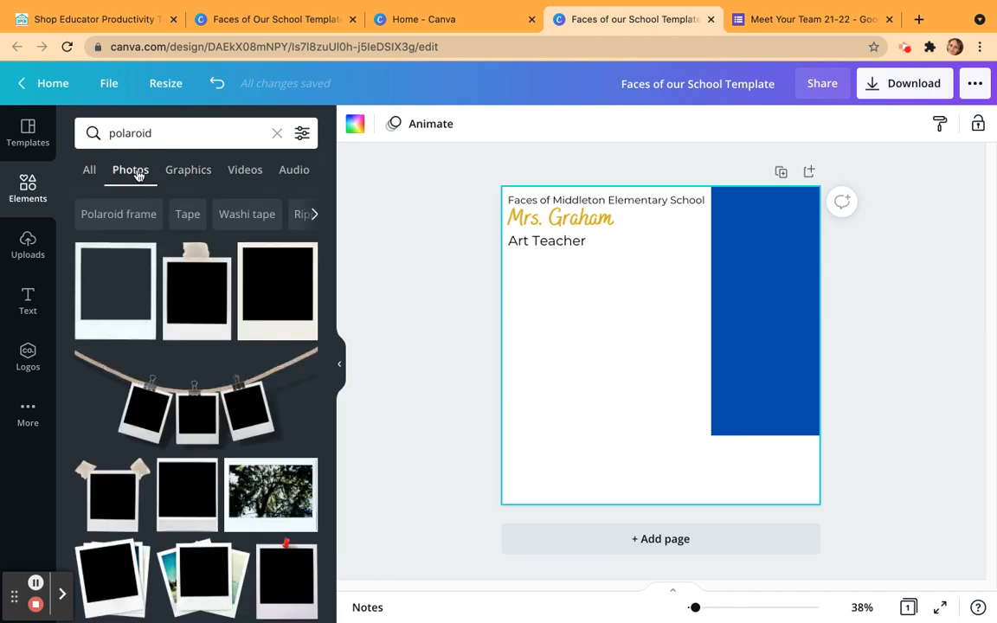
pyautogui.click(183, 172)
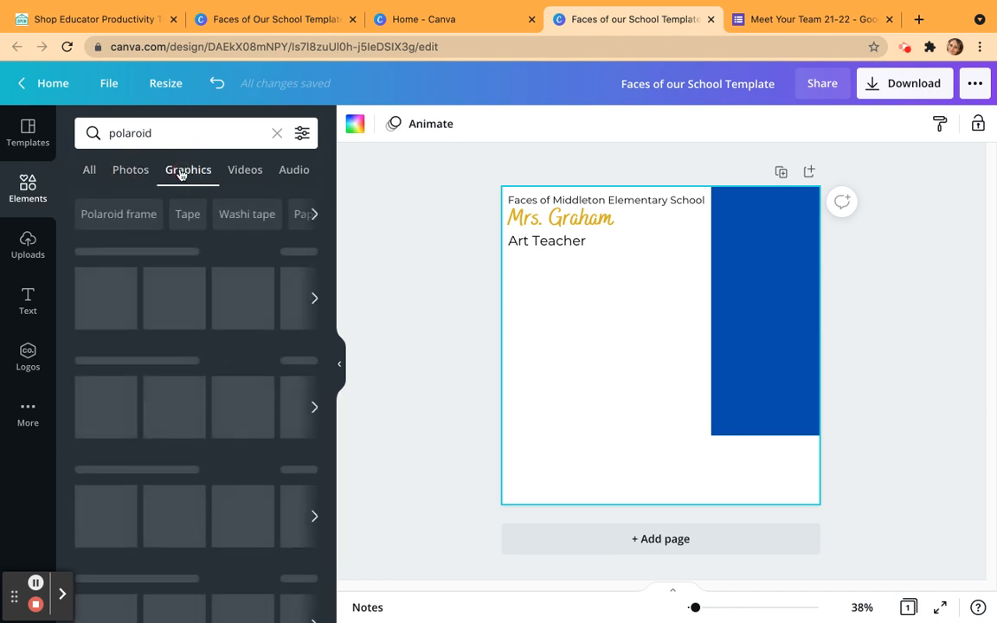
pyautogui.click(139, 172)
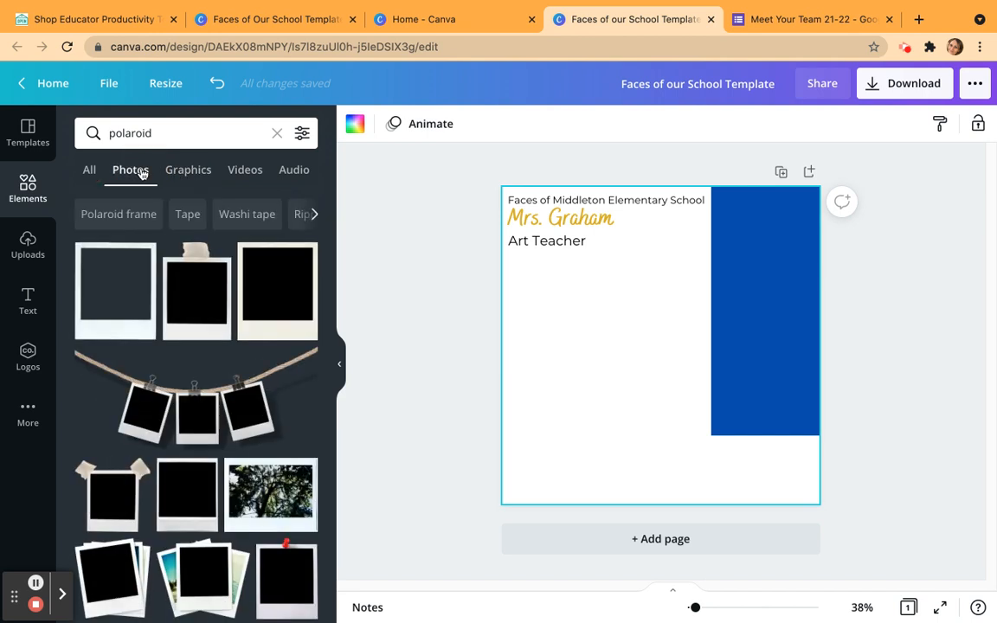
pyautogui.click(108, 323)
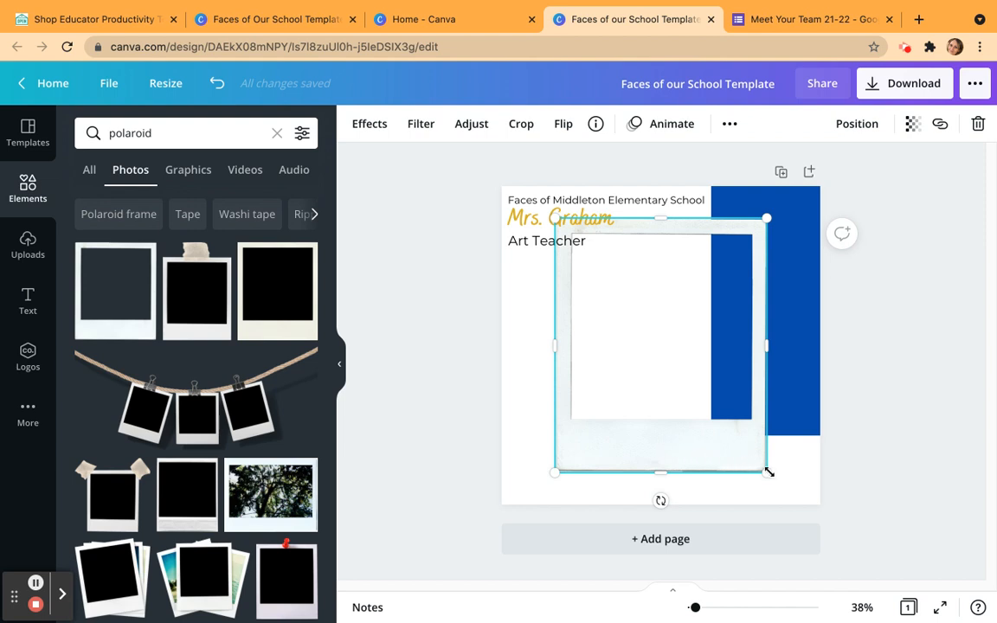
pyautogui.moveTo(768, 472); pyautogui.dragTo(575, 348)
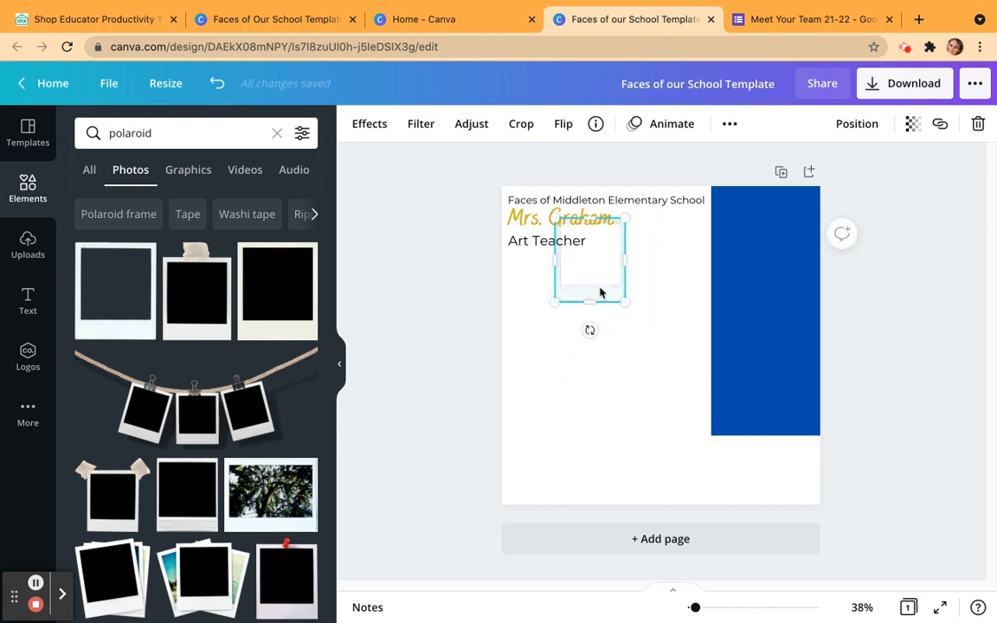
pyautogui.click(691, 382)
pyautogui.moveTo(612, 288); pyautogui.dragTo(785, 269)
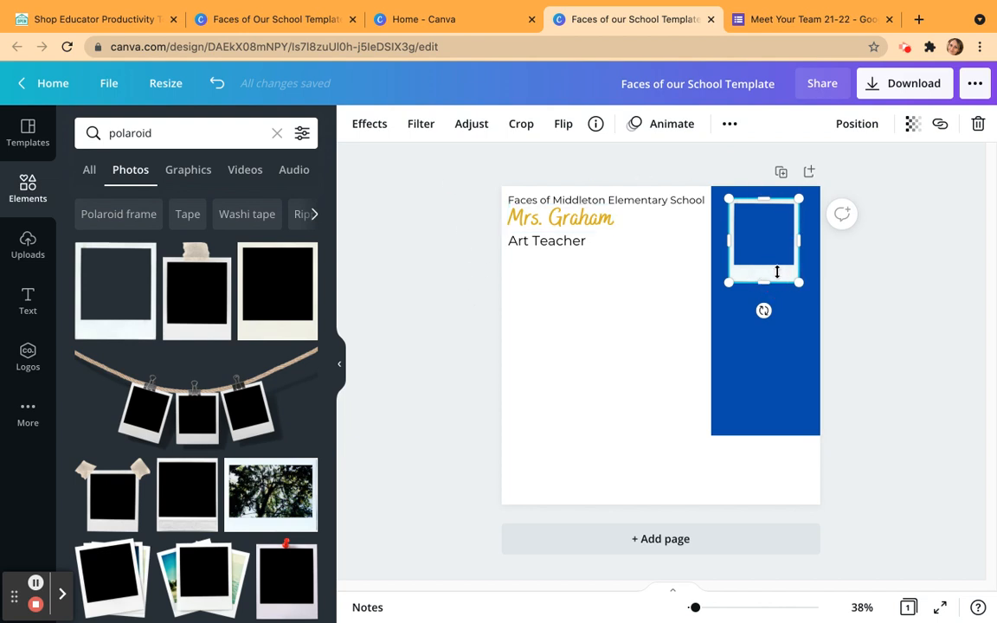
pyautogui.press('BackSpace')
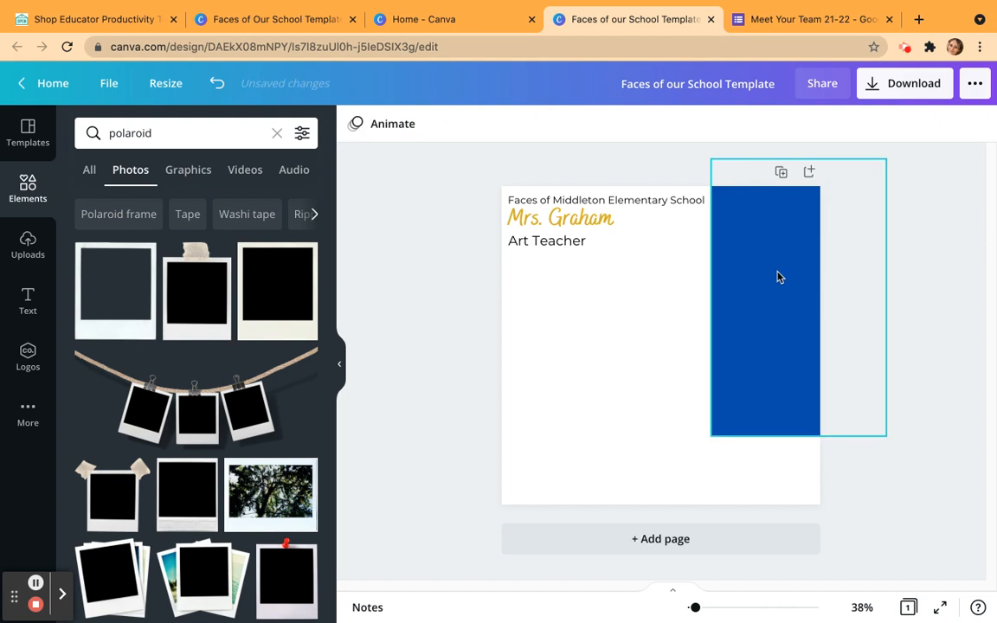
# Add the plain open polaroid frame from the graphics results, shrink it and place it near the top of the blue rectangle.
pyautogui.click(187, 171)
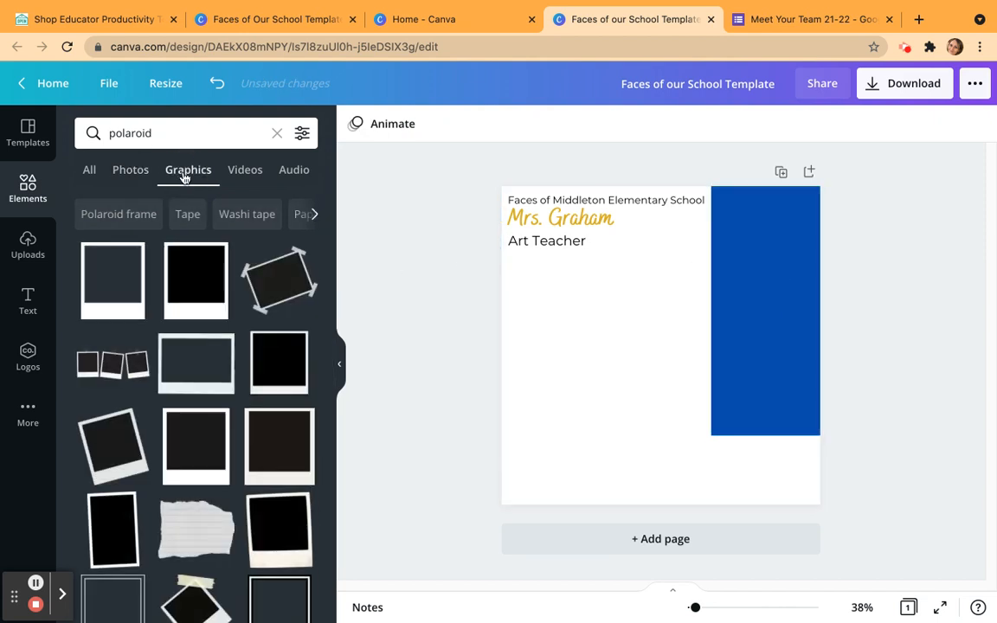
pyautogui.click(106, 286)
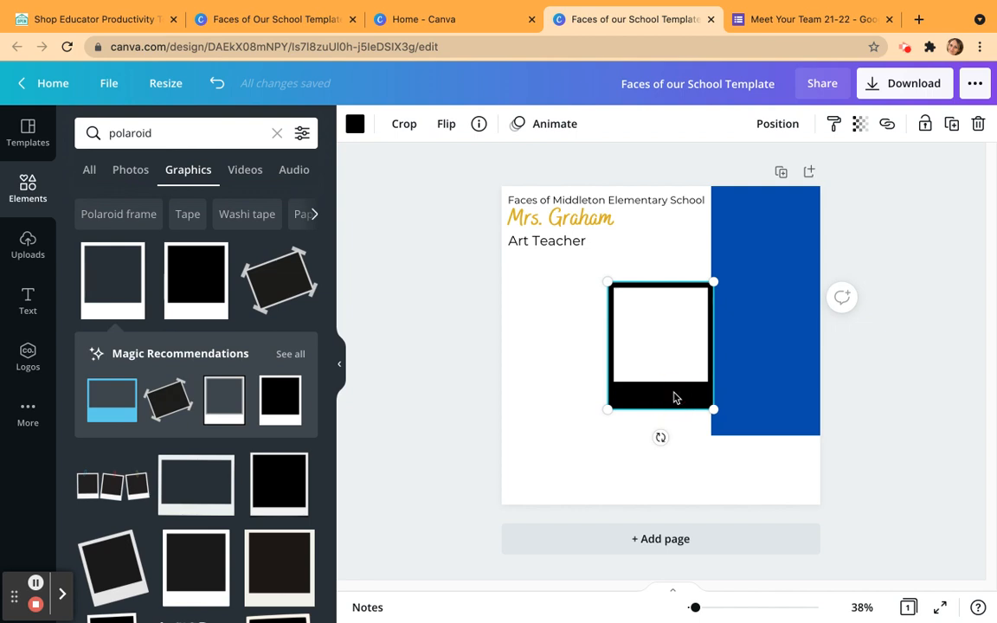
pyautogui.moveTo(657, 393); pyautogui.dragTo(722, 302)
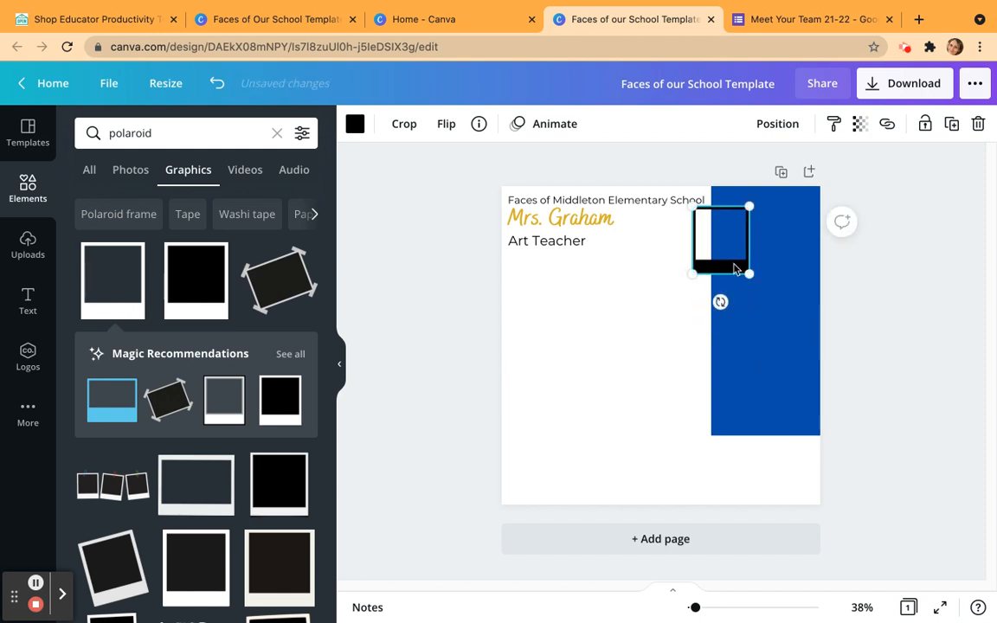
pyautogui.moveTo(740, 266); pyautogui.dragTo(777, 282)
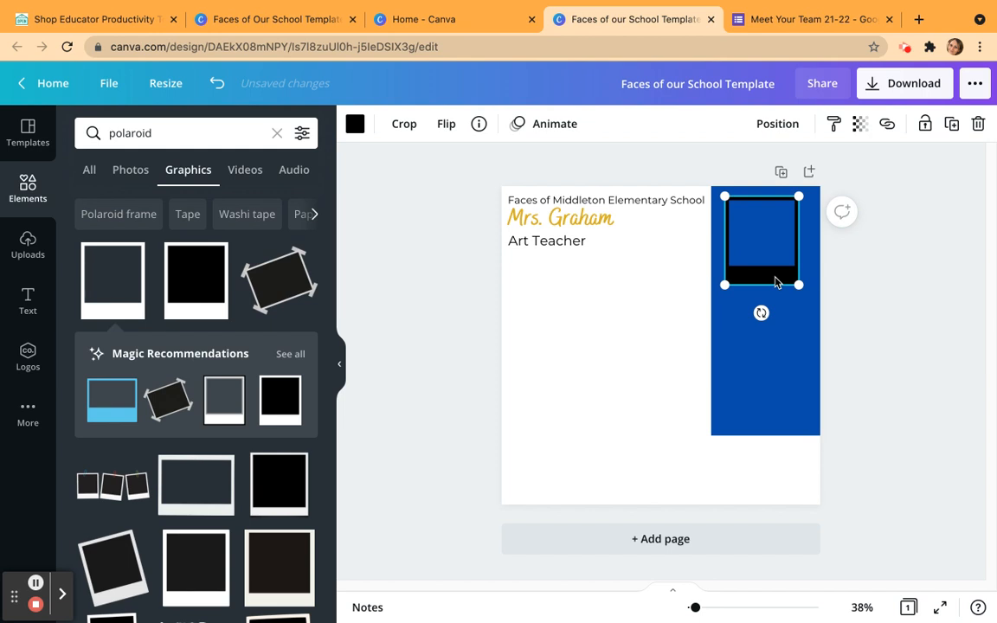
# Recolor the polaroid frame to the dark gold #ddb100 and tilt it slightly clockwise on the blue rectangle.
pyautogui.click(355, 124)
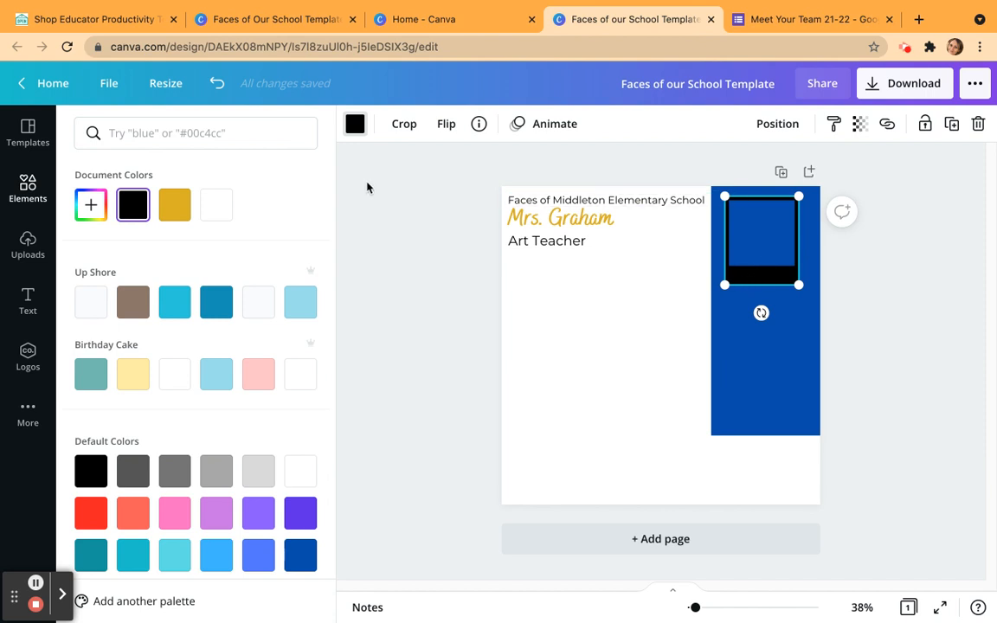
pyautogui.click(176, 208)
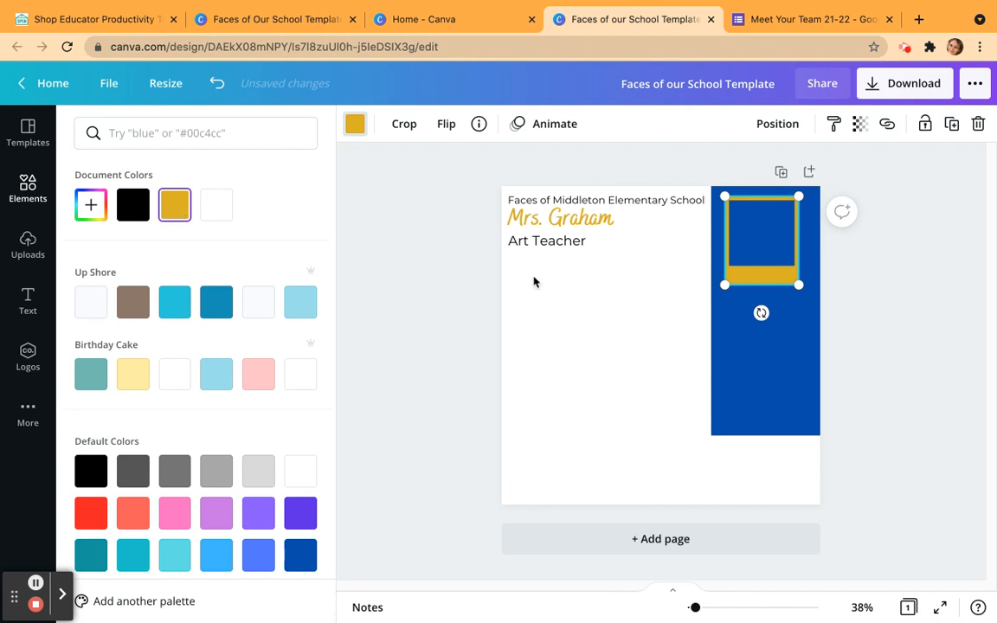
pyautogui.moveTo(760, 313); pyautogui.dragTo(754, 320)
pyautogui.moveTo(778, 281); pyautogui.dragTo(781, 280)
pyautogui.click(568, 334)
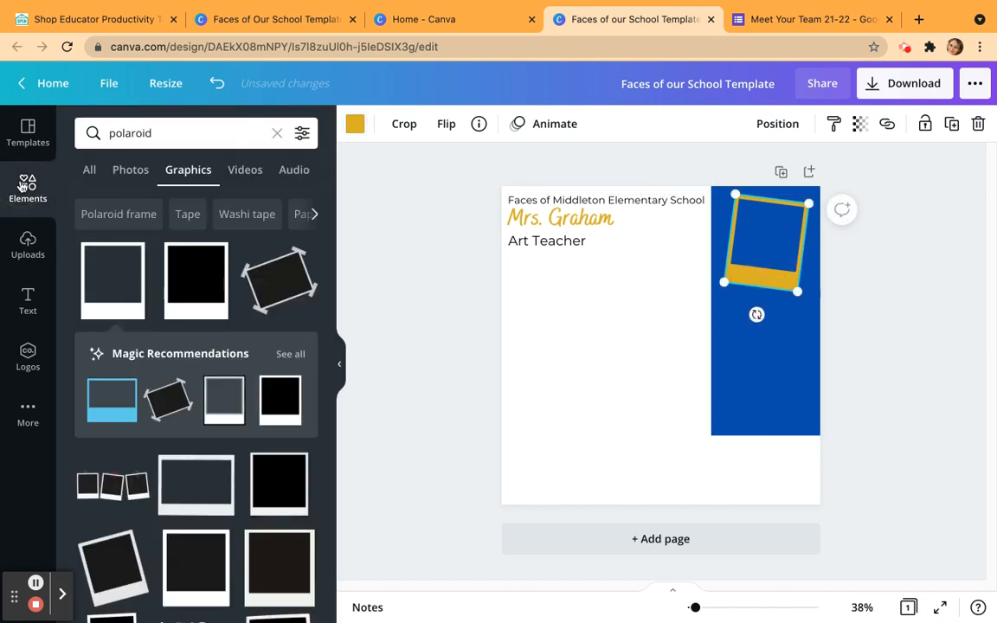
# Search the elements for "female portrait" and limit the results to photos.
pyautogui.click(160, 140)
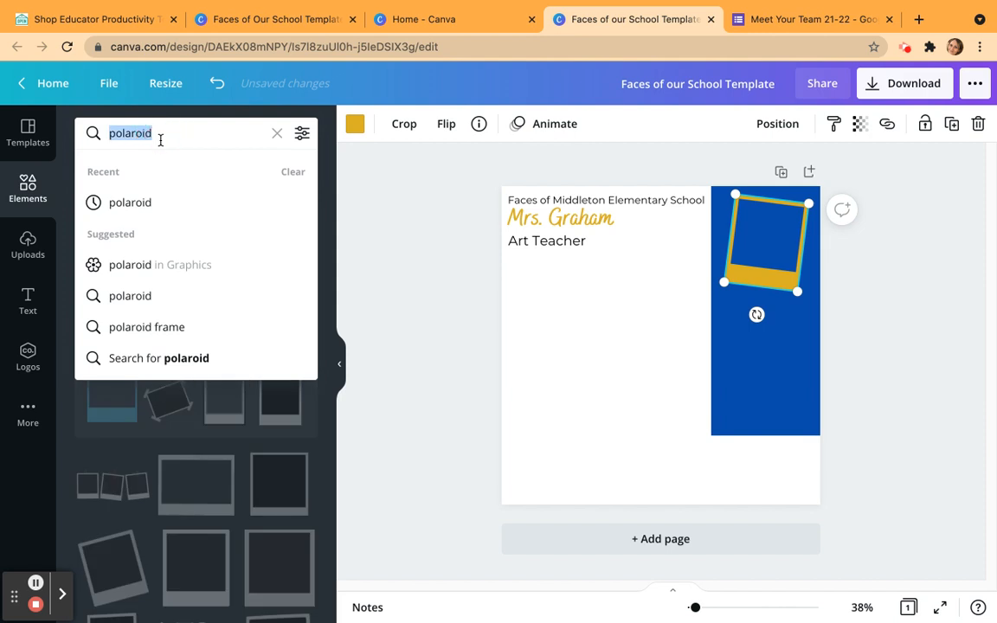
pyautogui.write('f')
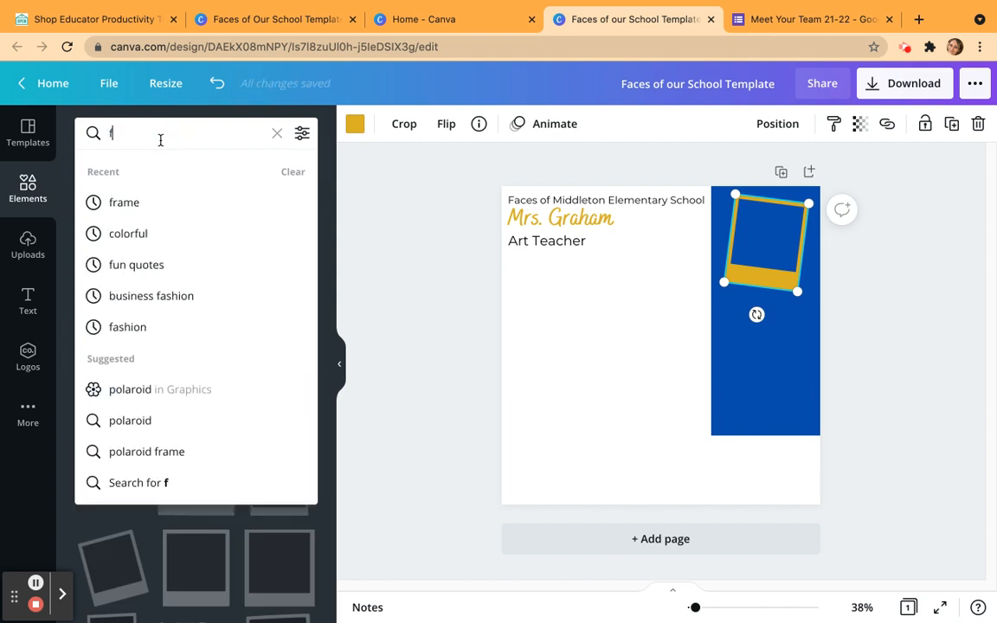
pyautogui.write('emale portrai')
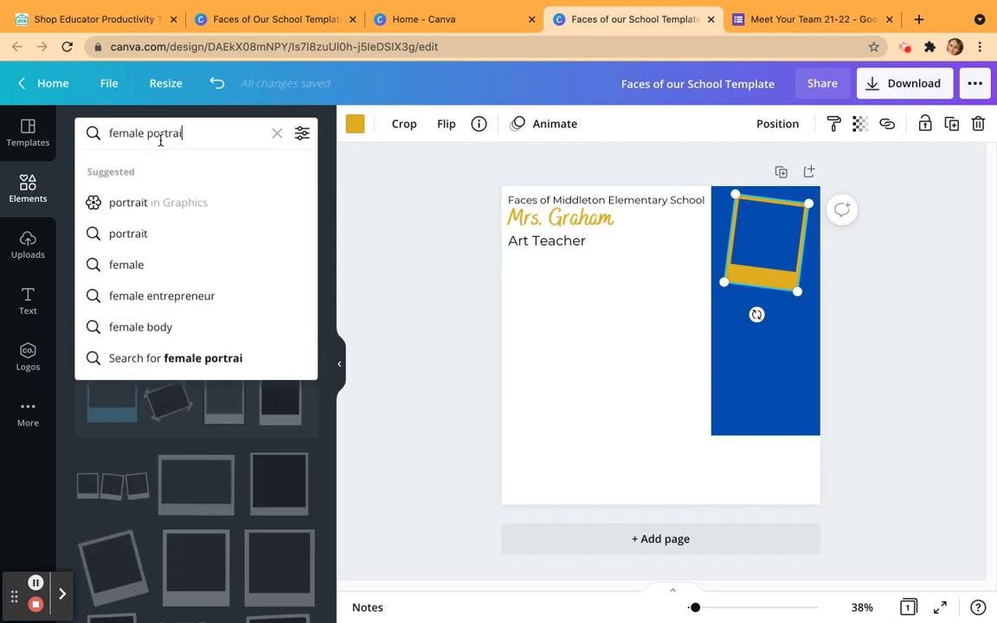
pyautogui.press('BackSpace')
pyautogui.write('it')
pyautogui.press('Return')
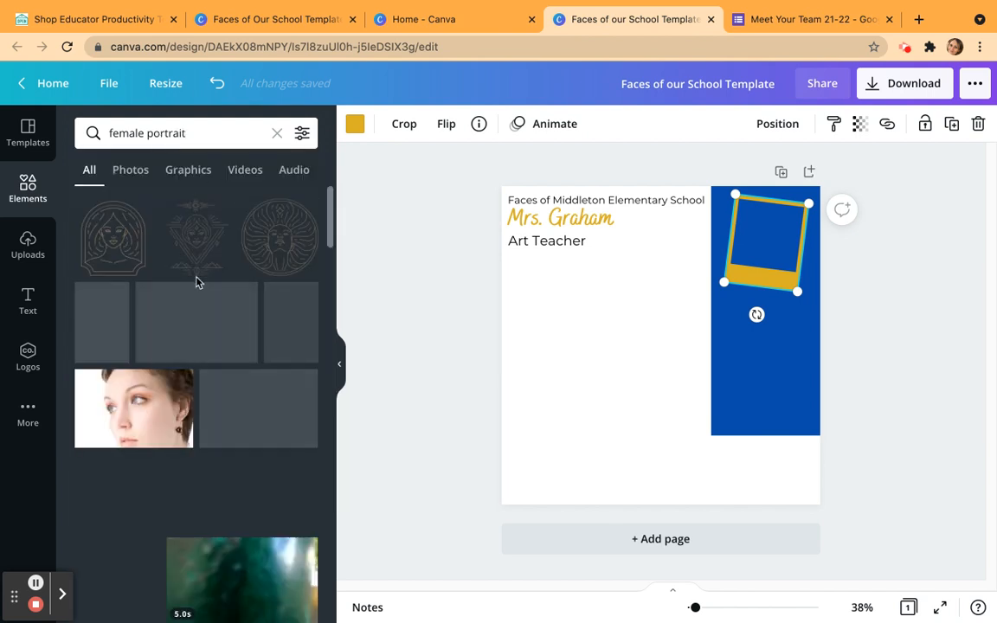
pyautogui.click(136, 171)
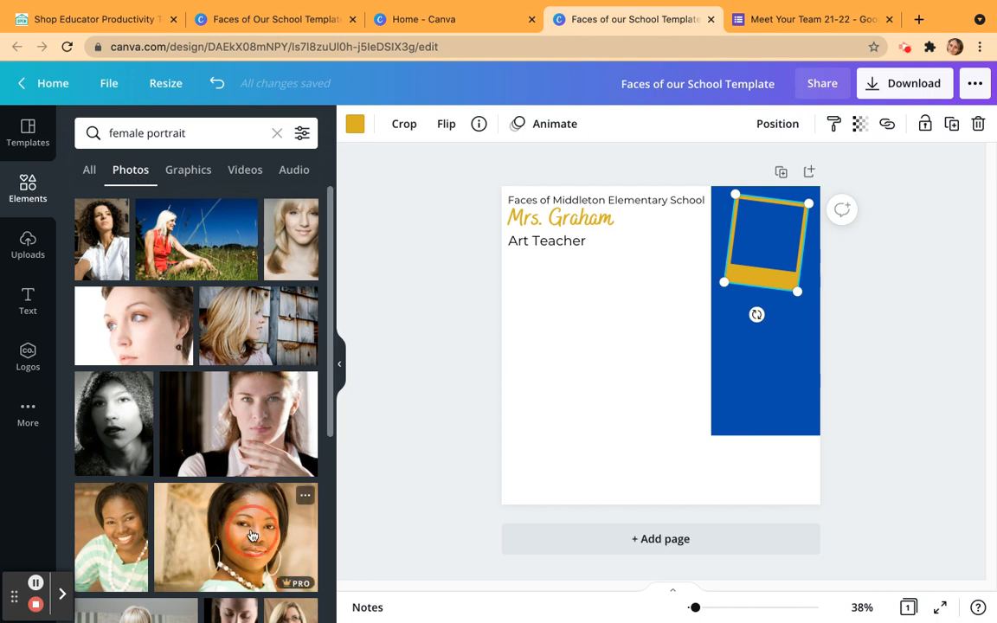
# Add the wide portrait of the woman with hoop earrings, shrink it and crop both sides closer to her face.
pyautogui.click(229, 484)
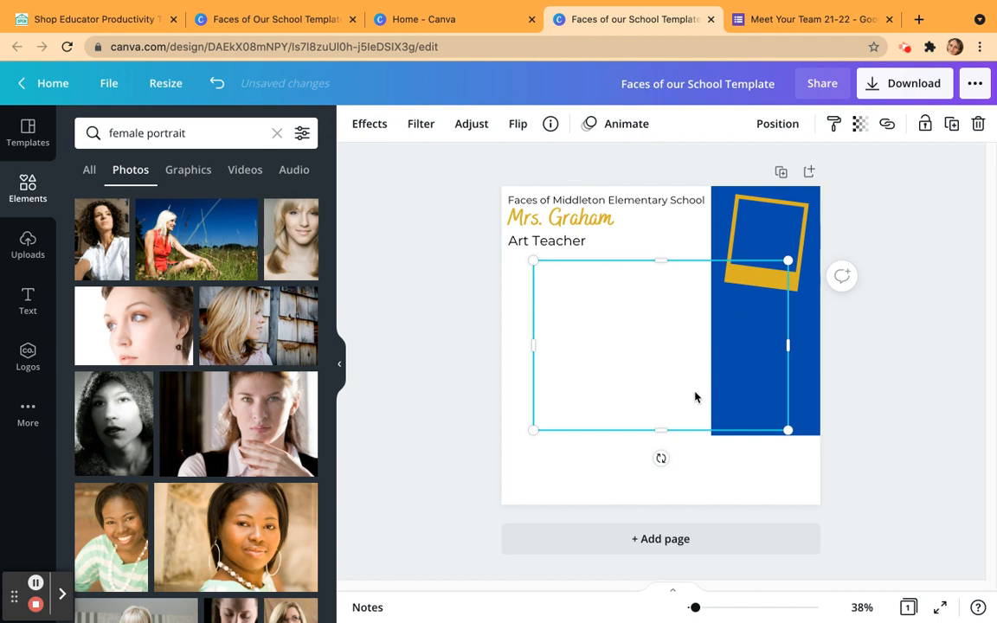
pyautogui.moveTo(788, 429); pyautogui.dragTo(784, 427)
pyautogui.moveTo(704, 382); pyautogui.dragTo(611, 327)
pyautogui.click(520, 123)
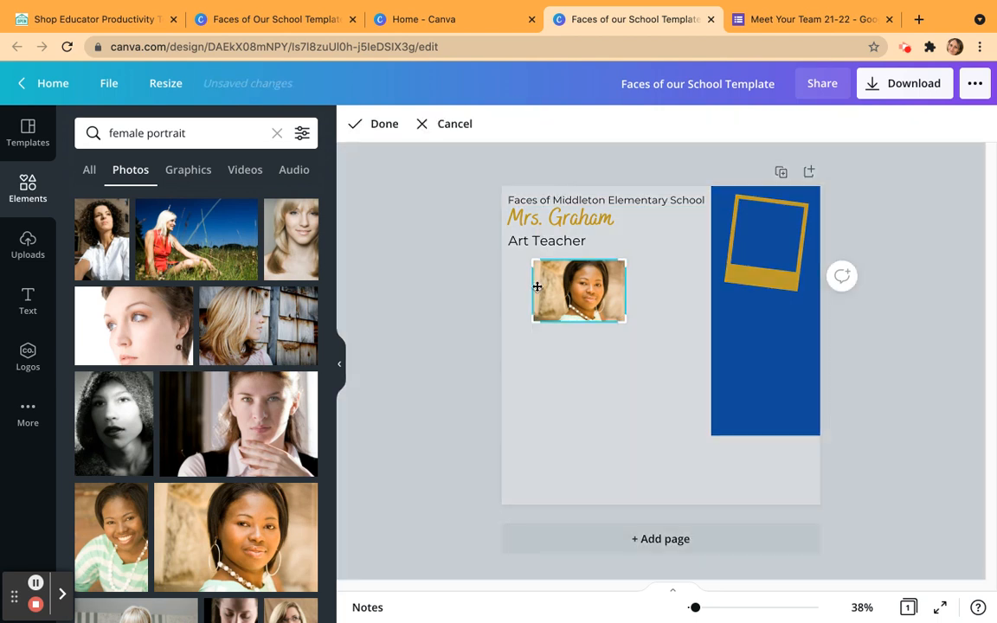
pyautogui.moveTo(529, 263); pyautogui.dragTo(550, 260)
pyautogui.moveTo(625, 261); pyautogui.dragTo(612, 262)
pyautogui.click(652, 285)
# Move the cropped portrait onto the polaroid frame, tilt it to match and adjust it to fill the frame opening.
pyautogui.click(588, 297)
pyautogui.moveTo(589, 297); pyautogui.dragTo(773, 234)
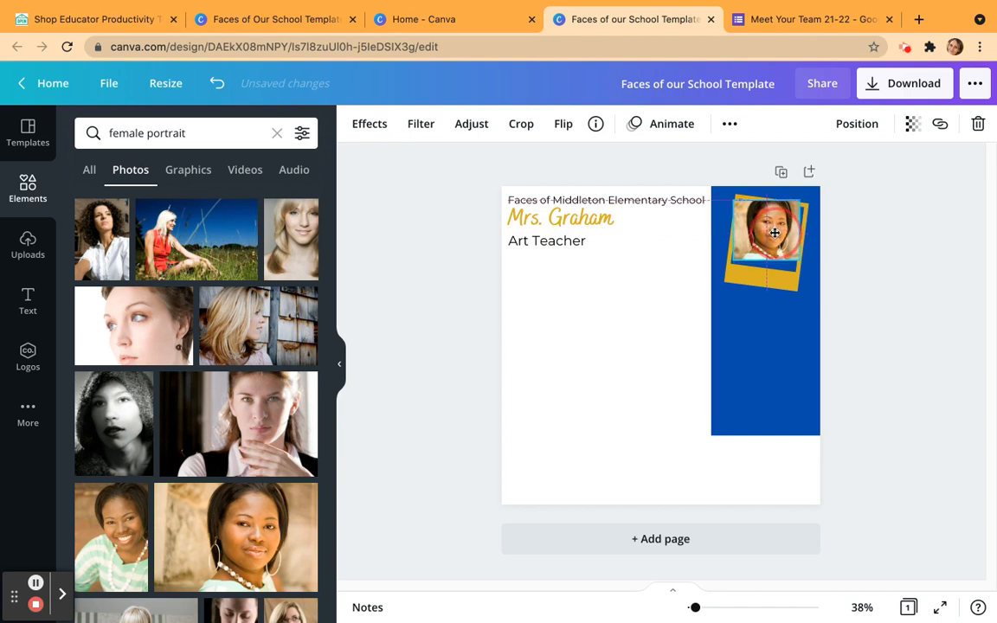
pyautogui.moveTo(767, 287)
pyautogui.mouseDown()
pyautogui.moveTo(757, 296)
pyautogui.moveTo(759, 286)
pyautogui.mouseUp()
pyautogui.click(773, 244)
pyautogui.moveTo(773, 243); pyautogui.dragTo(773, 251)
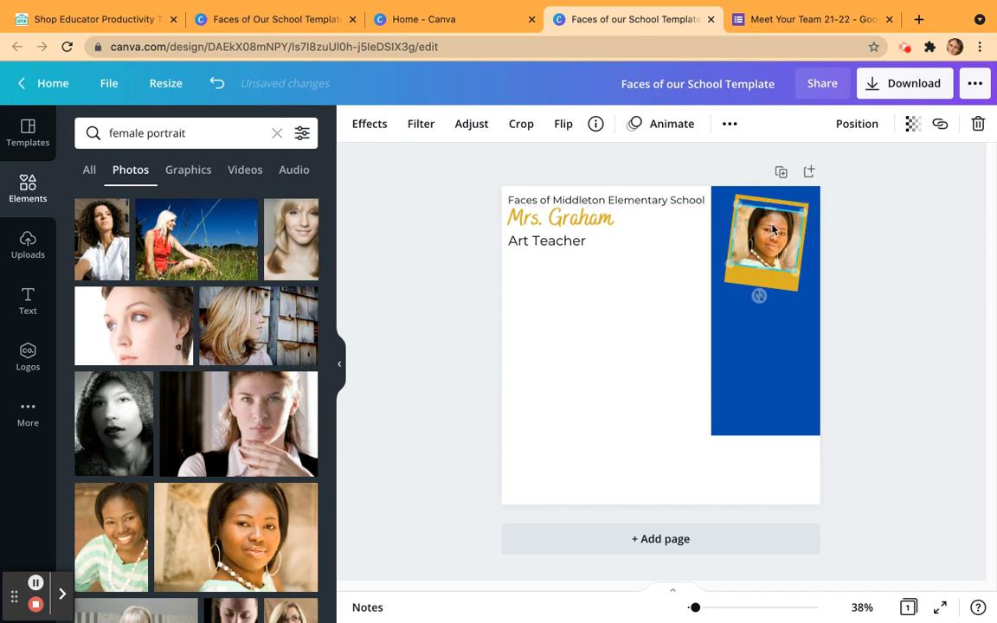
pyautogui.click(774, 212)
pyautogui.moveTo(774, 206); pyautogui.dragTo(767, 213)
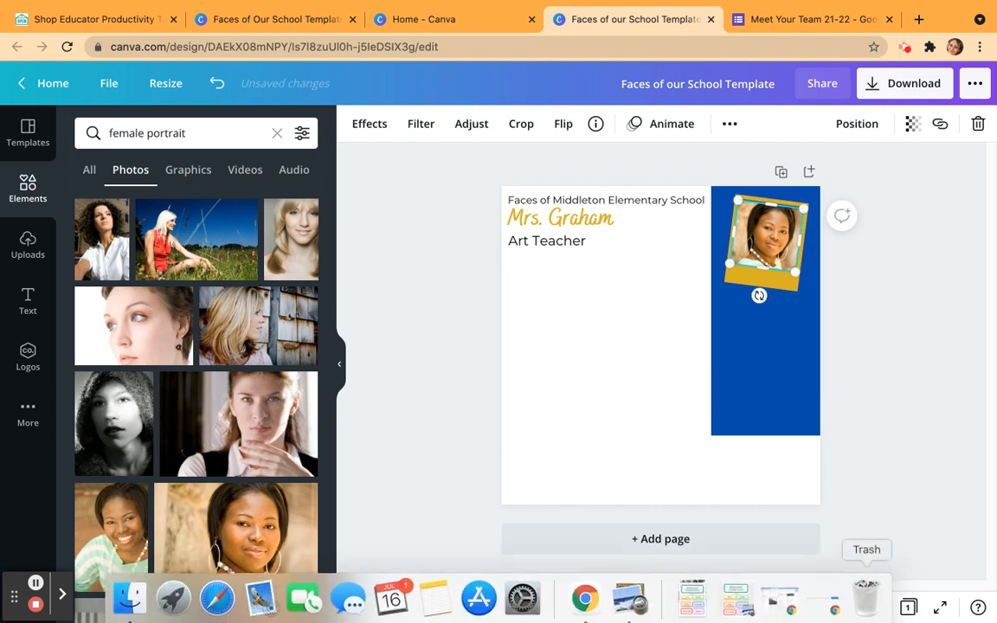
# Fine-tune the portrait's top edge against the polaroid frame at 100% zoom, and return the view to 50%.
pyautogui.click(864, 606)
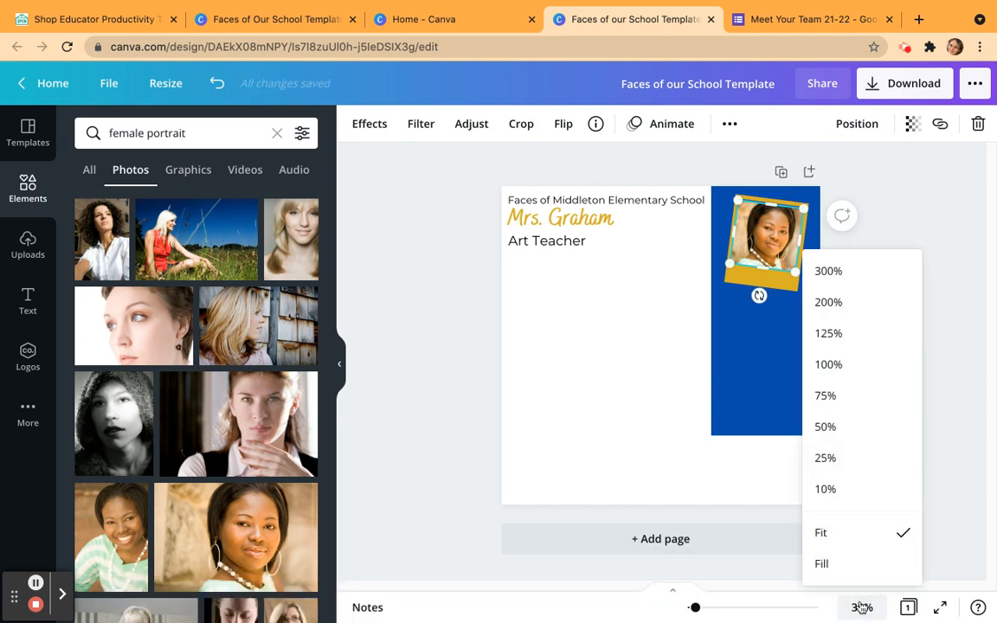
pyautogui.click(852, 366)
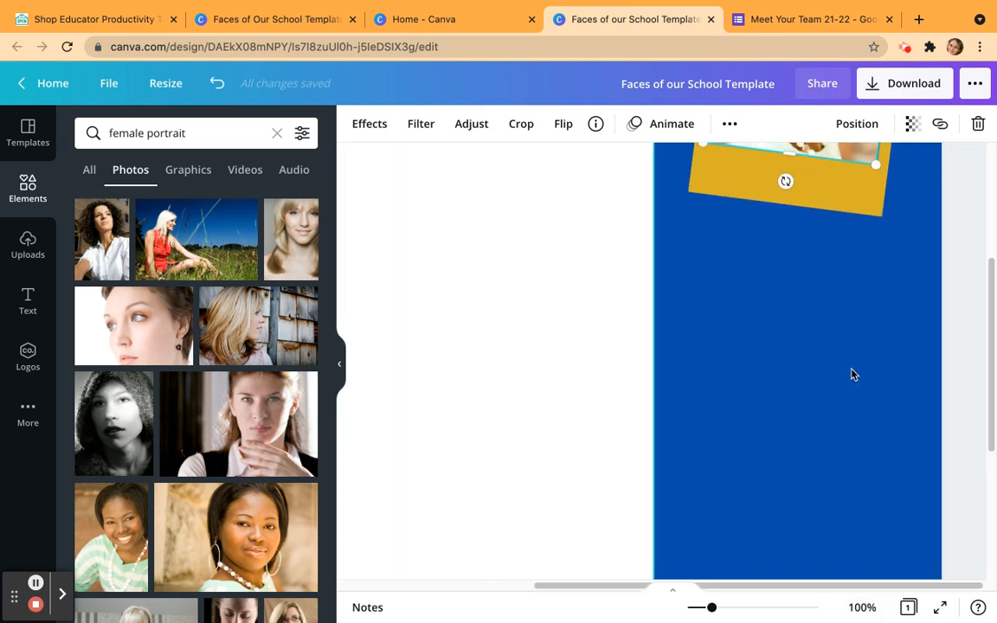
pyautogui.moveTo(812, 195); pyautogui.dragTo(814, 200)
pyautogui.click(861, 609)
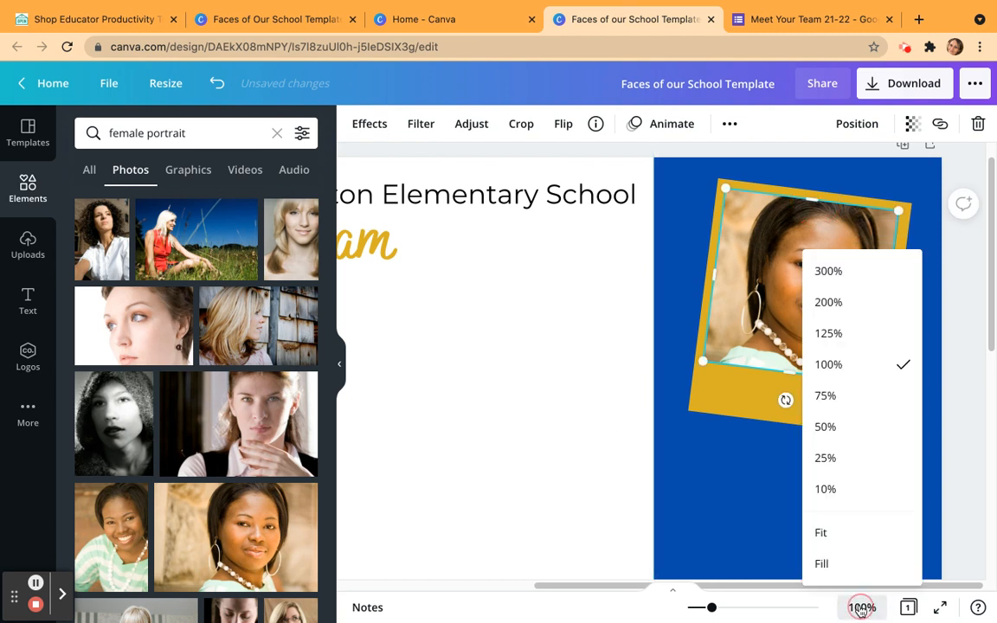
pyautogui.click(848, 427)
pyautogui.click(586, 449)
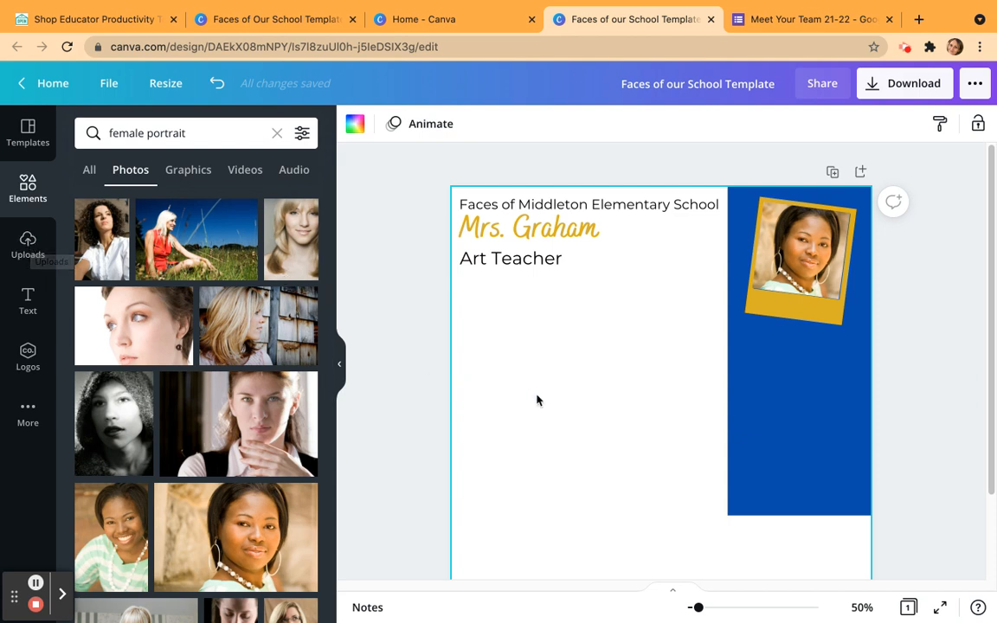
pyautogui.scroll(-1, 537, 400)
pyautogui.scroll(-1, 537, 400)
pyautogui.scroll(2, 536, 400)
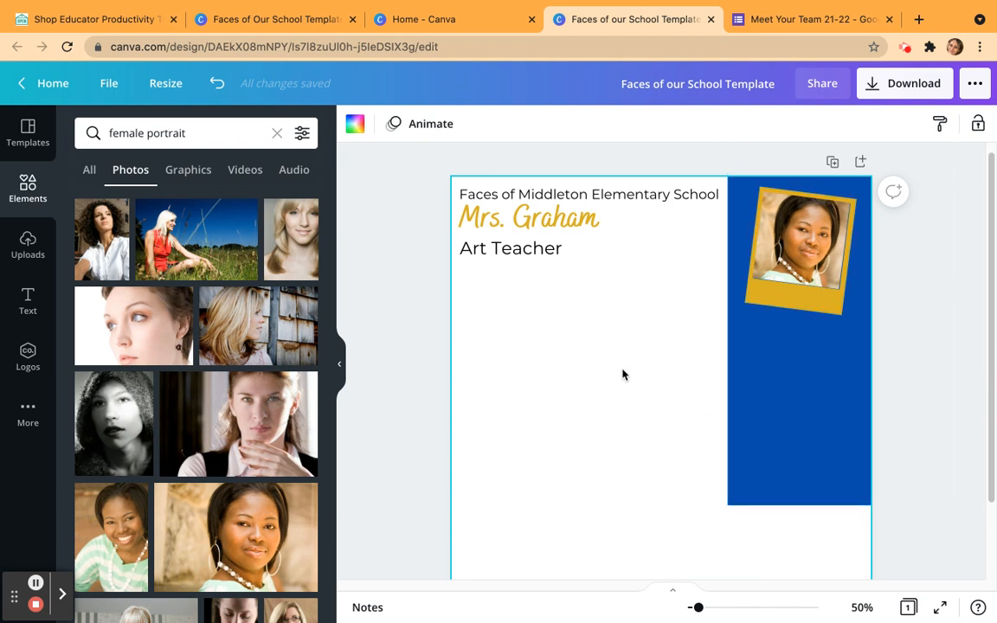
# Search Google for "arizona state university" in a new browser tab.
pyautogui.press('super+t')
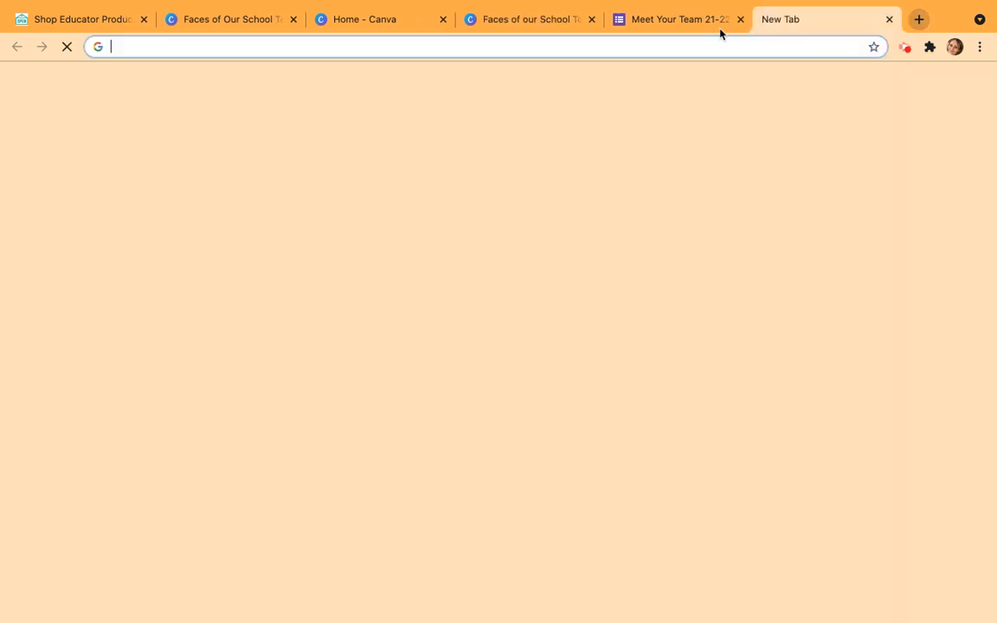
pyautogui.click(667, 50)
pyautogui.write('arizona state u')
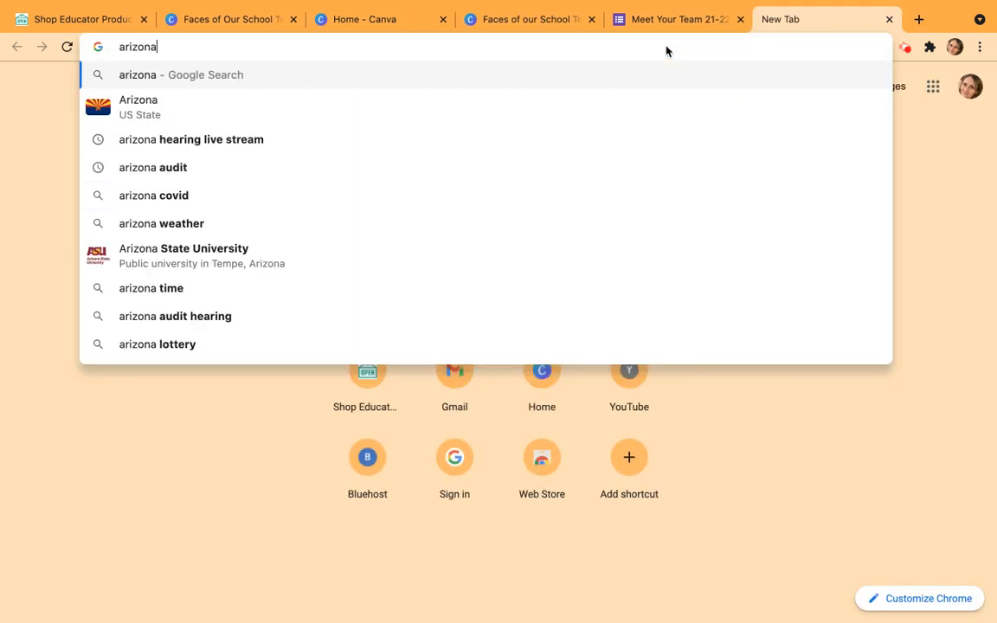
pyautogui.write('rsity')
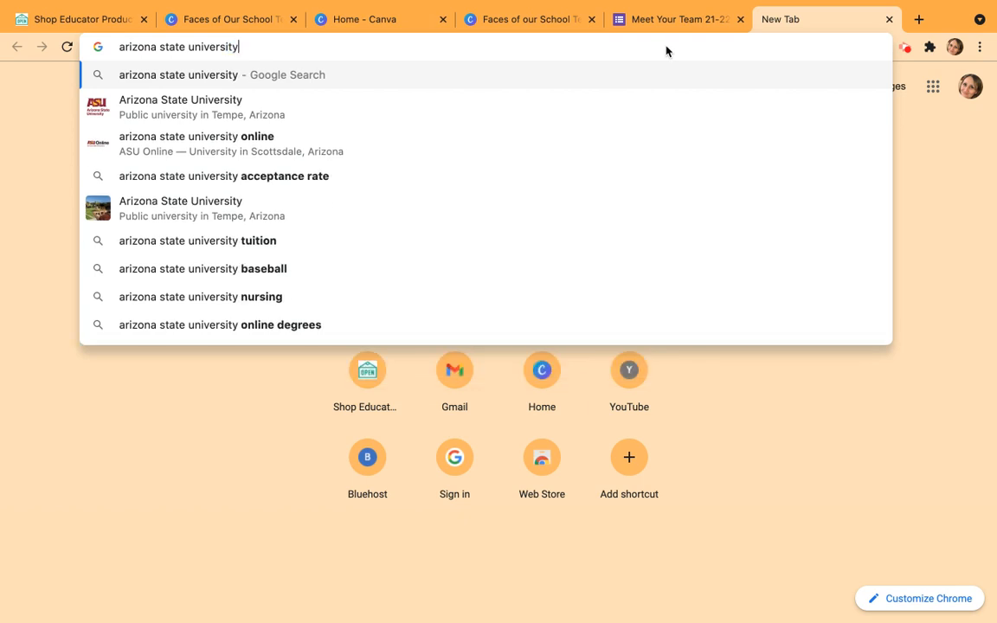
pyautogui.press('Return')
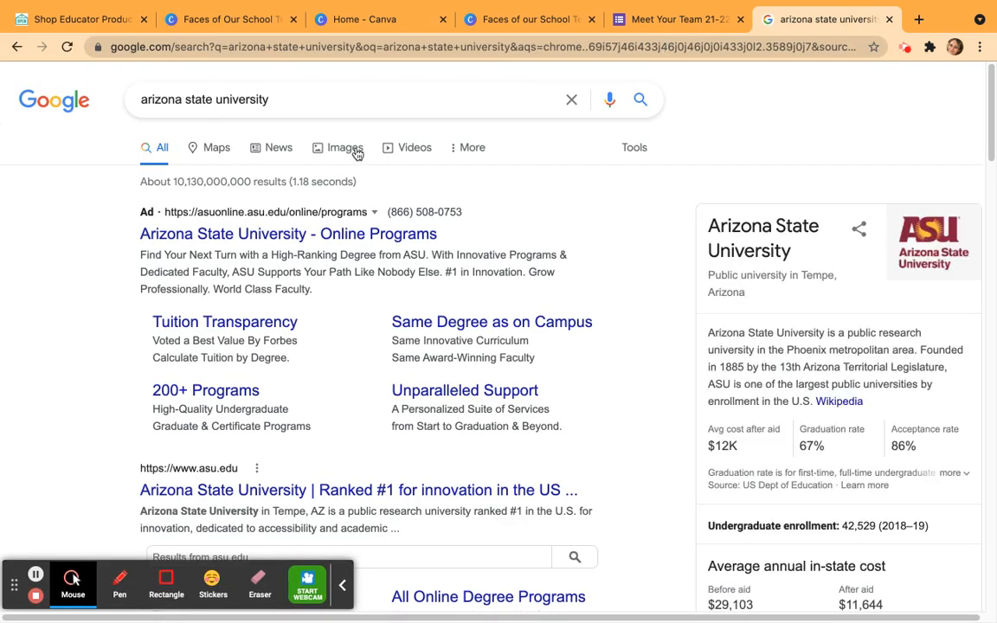
# Narrow the image results to logos, copy the wide ASU Arizona State University logo and return to the Canva school template.
pyautogui.click(355, 151)
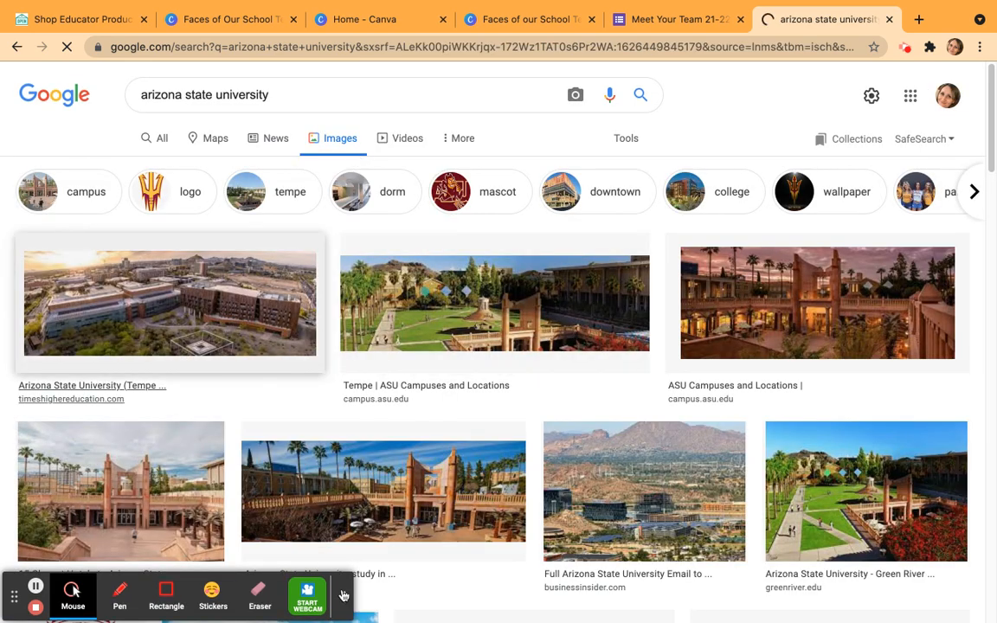
pyautogui.click(181, 192)
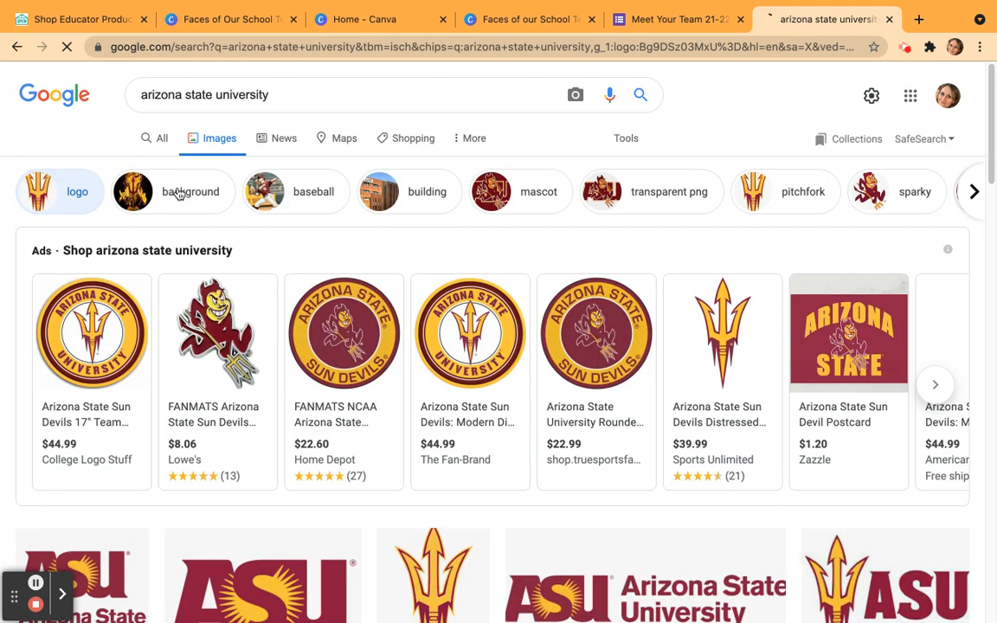
pyautogui.scroll(-2, 565, 383)
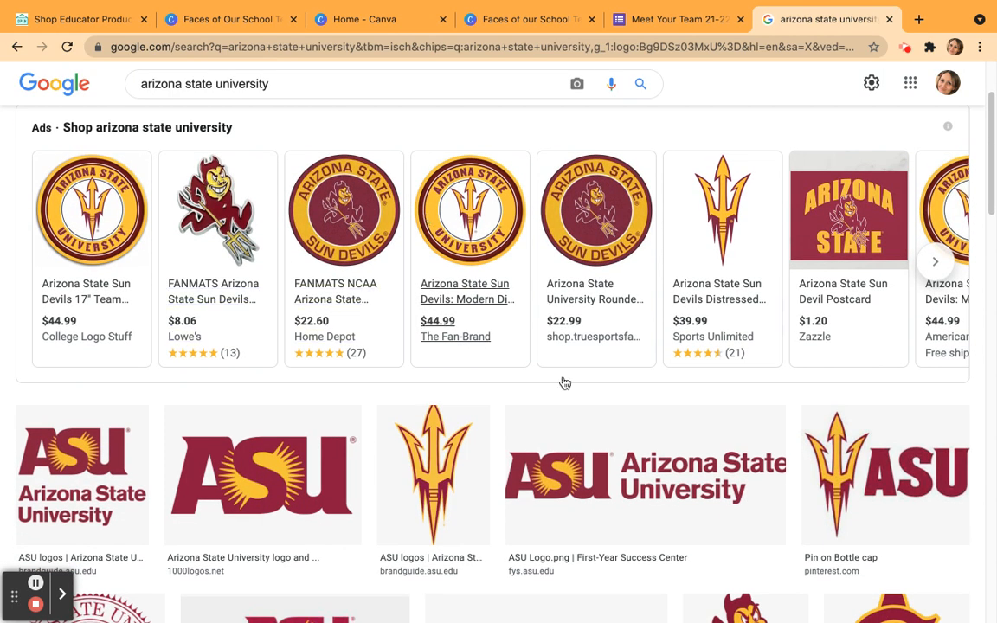
pyautogui.rightClick(575, 472)
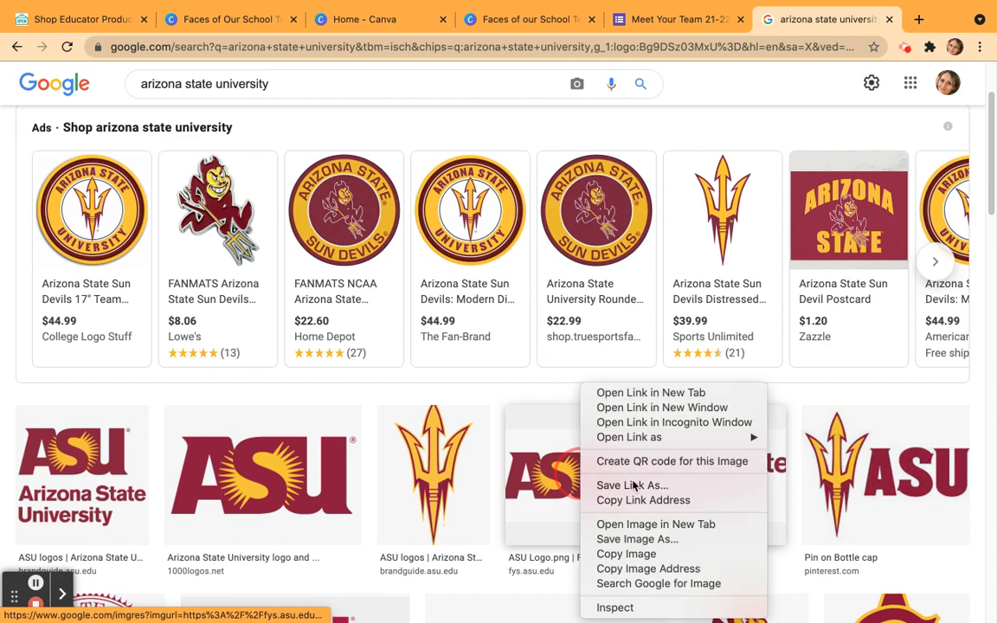
pyautogui.click(623, 556)
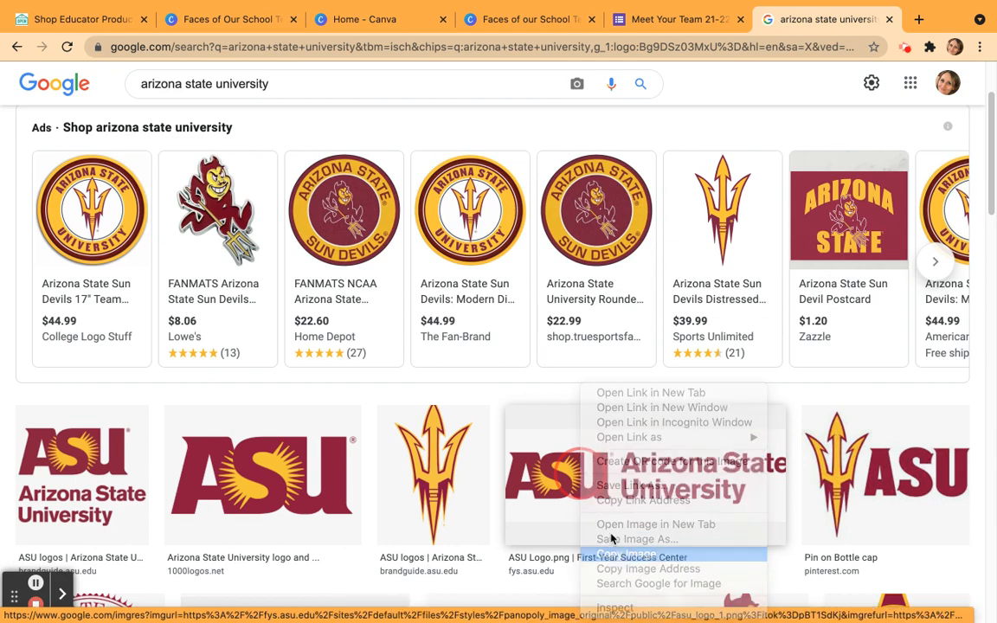
pyautogui.click(511, 25)
pyautogui.click(800, 369)
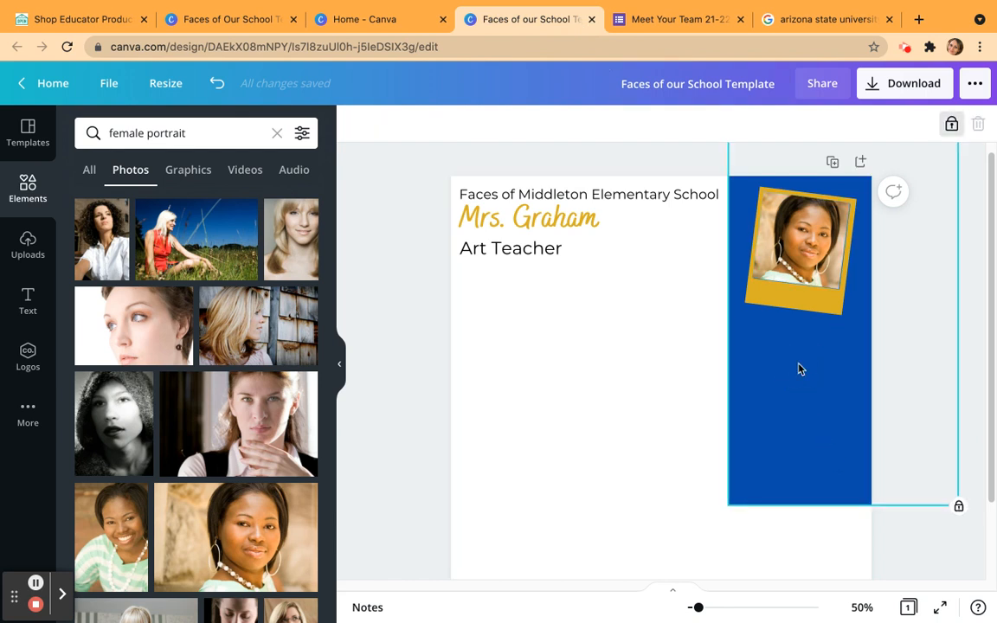
pyautogui.click(652, 381)
pyautogui.rightClick(656, 382)
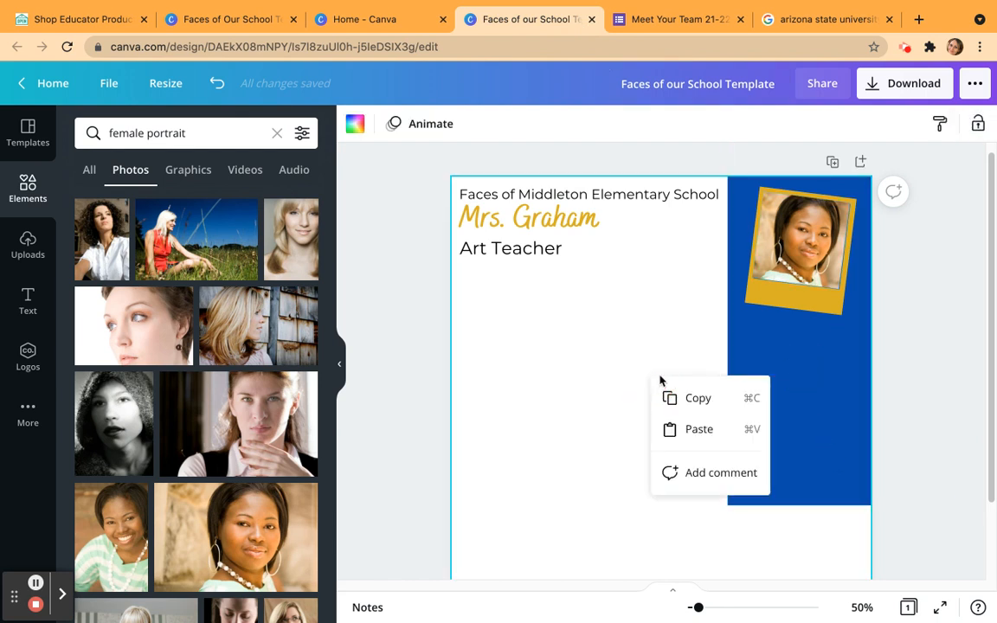
pyautogui.click(692, 428)
pyautogui.click(294, 134)
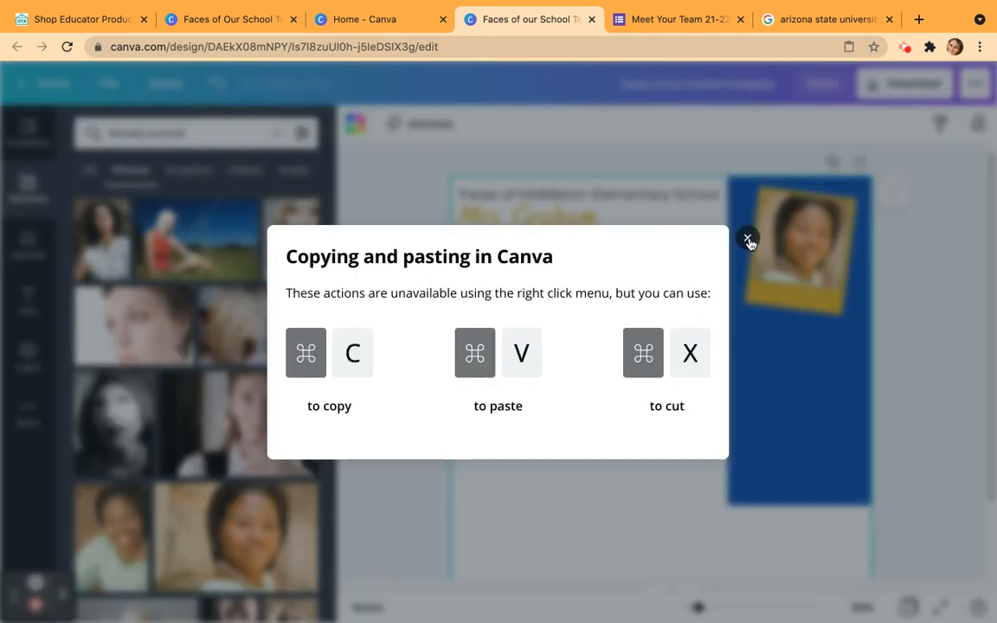
pyautogui.click(748, 239)
# Paste the copied ASU logo into the design and fit it on the blue rectangle just below the polaroid frame.
pyautogui.click(141, 8)
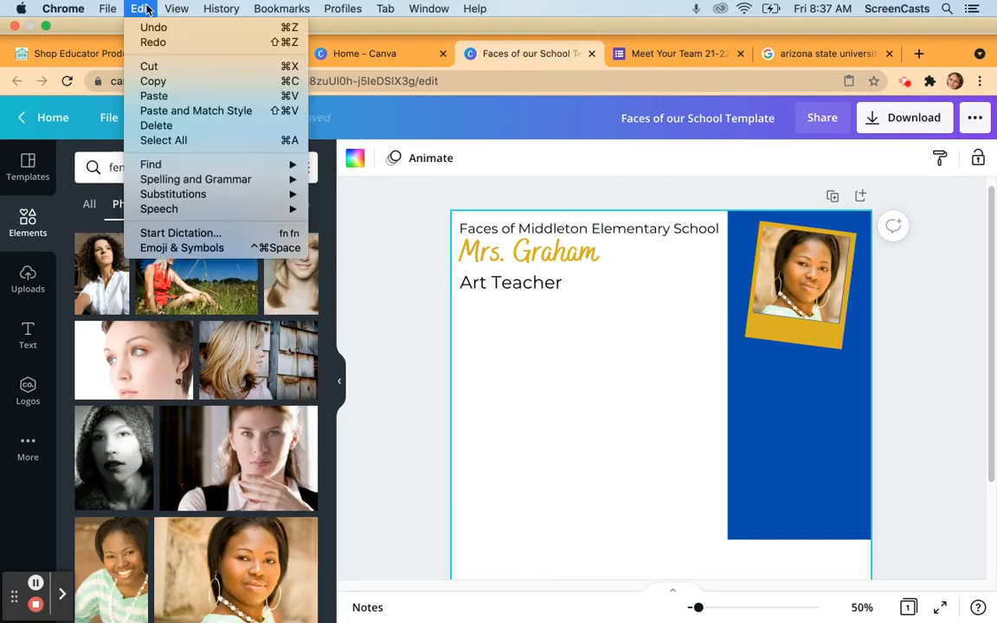
pyautogui.click(155, 97)
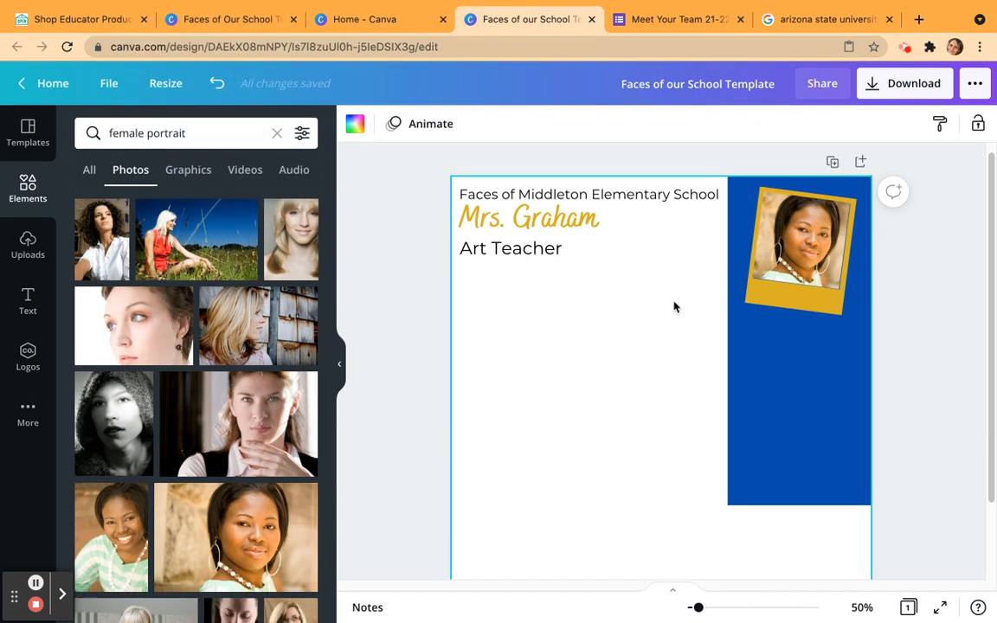
pyautogui.moveTo(775, 418); pyautogui.dragTo(804, 335)
pyautogui.click(554, 284)
pyautogui.click(603, 365)
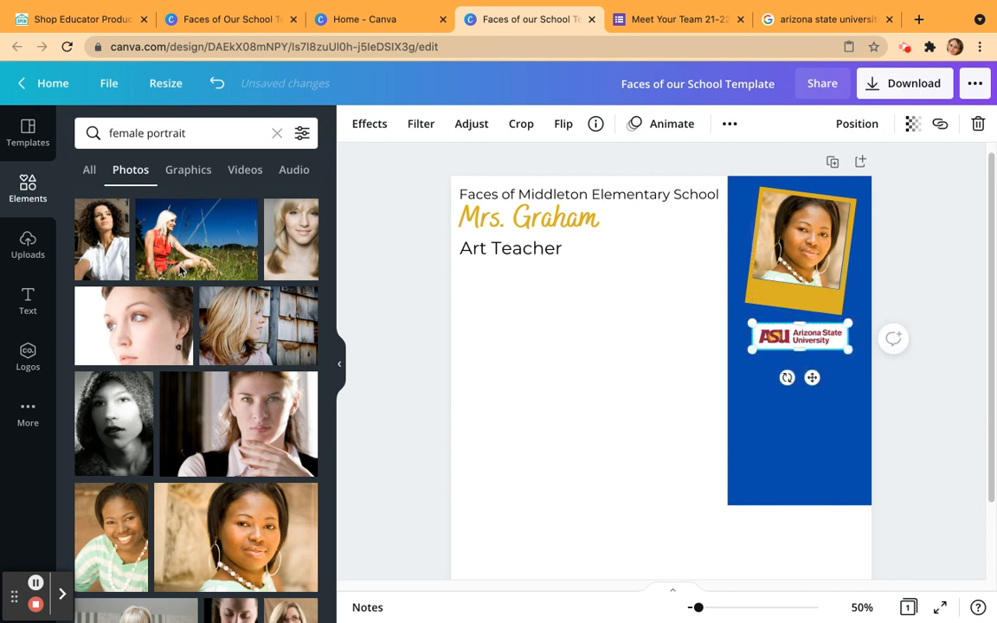
# Add body text reading "Teaching Certificate" directly under the ASU logo.
pyautogui.click(27, 299)
pyautogui.click(196, 294)
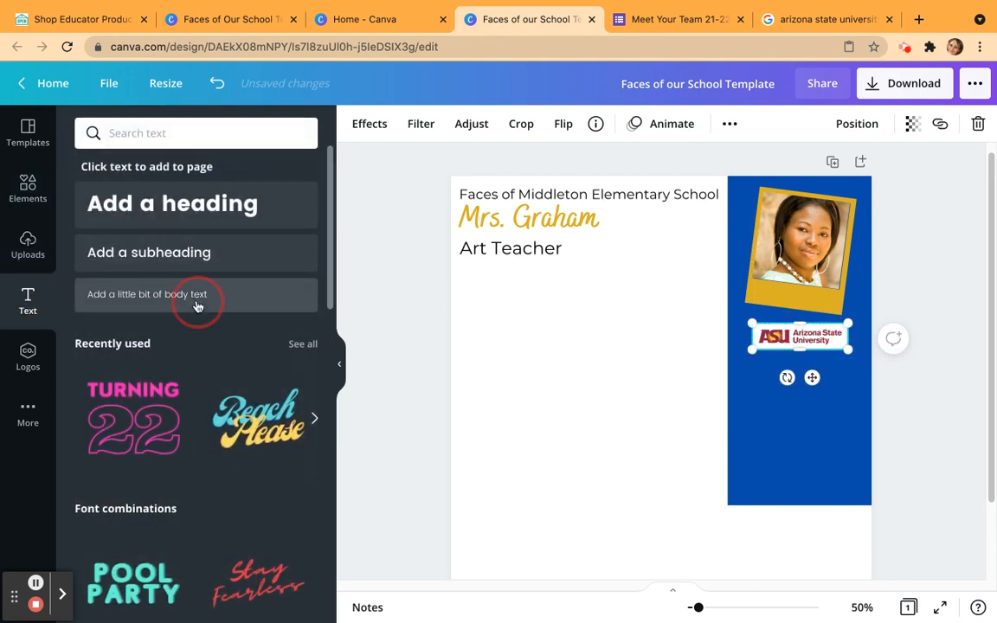
pyautogui.press('BackSpace')
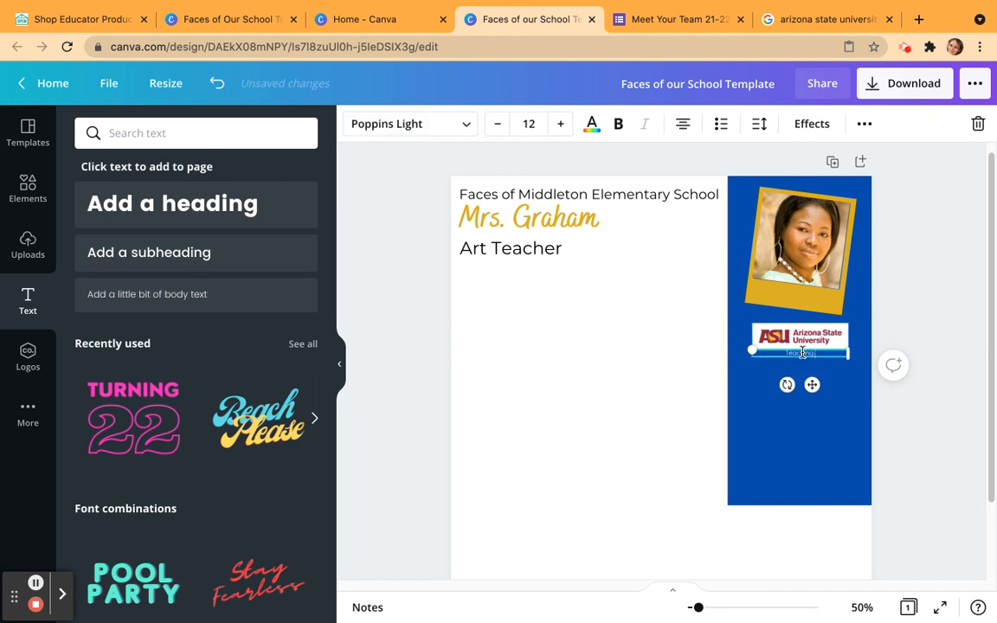
pyautogui.write('Teaching Certificate')
pyautogui.click(891, 309)
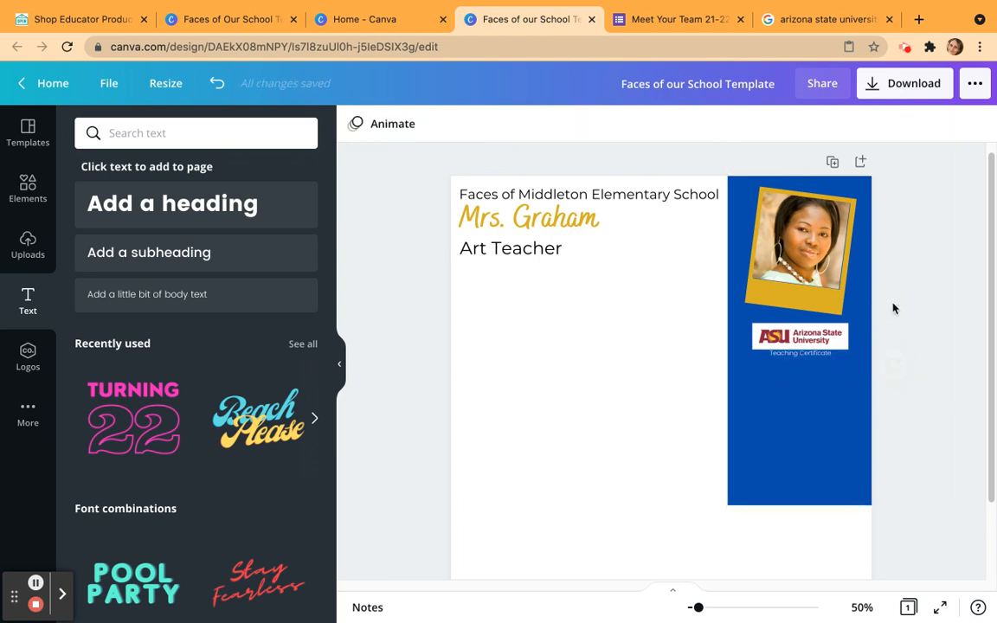
# Nudge the "Teaching Certificate" text slightly down, away from the logo.
pyautogui.click(825, 357)
pyautogui.moveTo(825, 357); pyautogui.dragTo(824, 357)
pyautogui.press('Down')
pyautogui.press('Down')
pyautogui.press('Down')
pyautogui.press('Down')
pyautogui.press('Down')
pyautogui.press('Down')
pyautogui.press('Down')
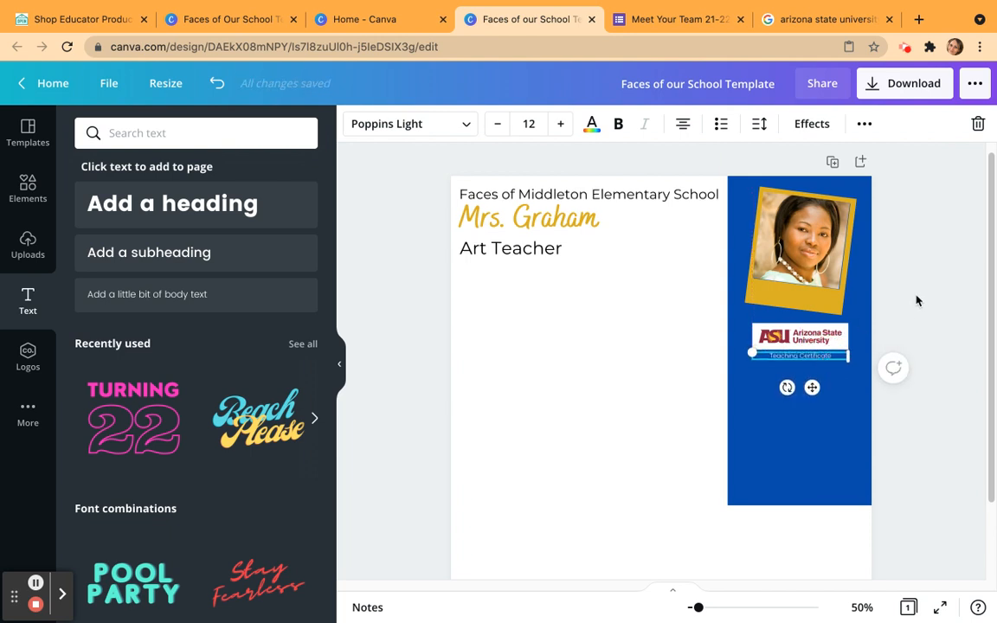
pyautogui.click(917, 300)
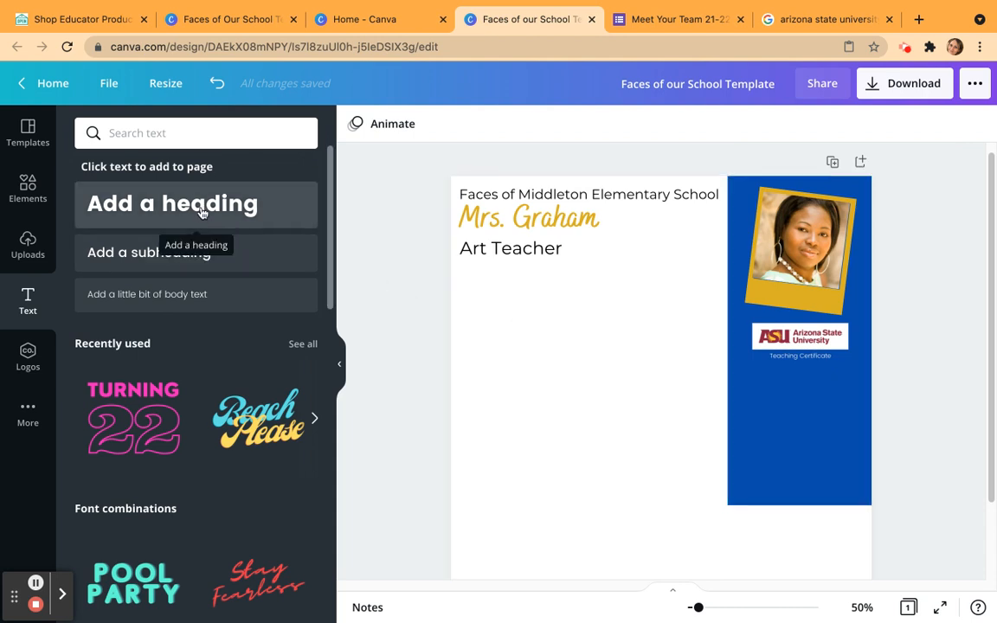
# Add a subheading reading "Part of the Lion Pack since".
pyautogui.click(127, 252)
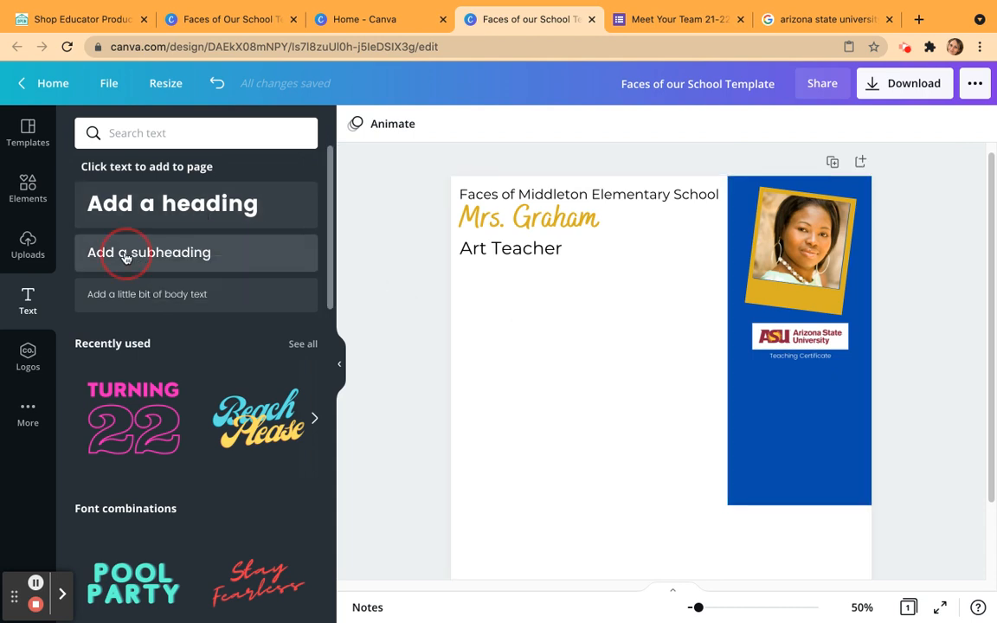
pyautogui.write('Art')
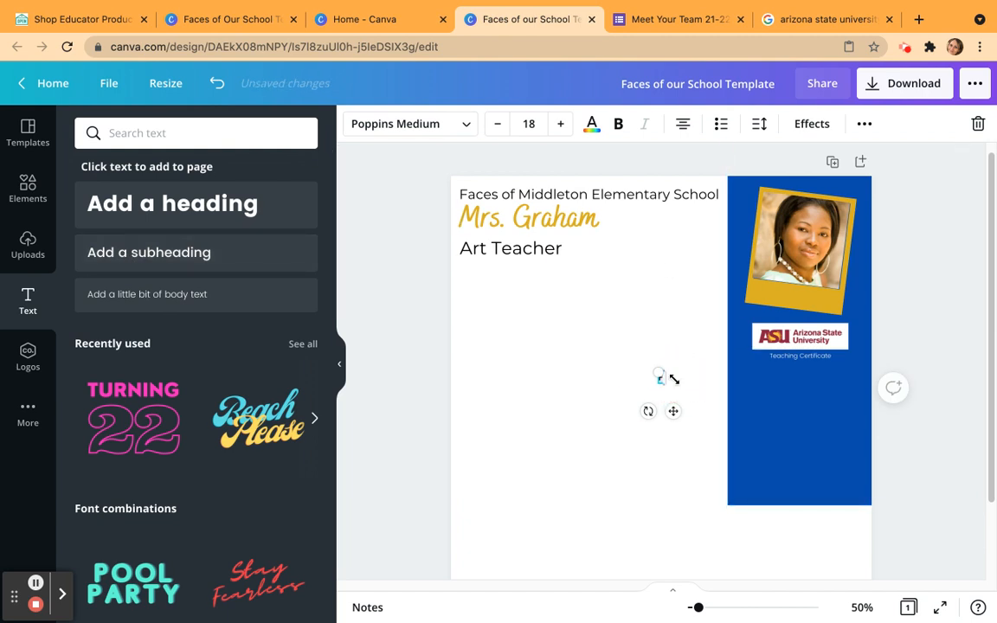
pyautogui.write(' of the Lion Pack since')
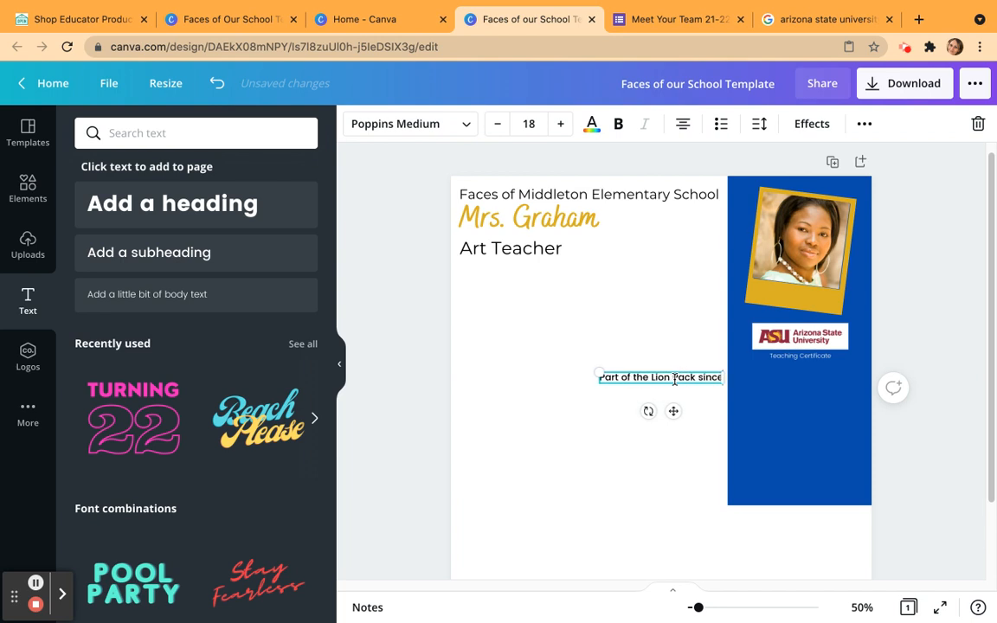
# Add the year 2012 to the subheading and break the text so "since 2012" forms the second line.
pyautogui.press('Return')
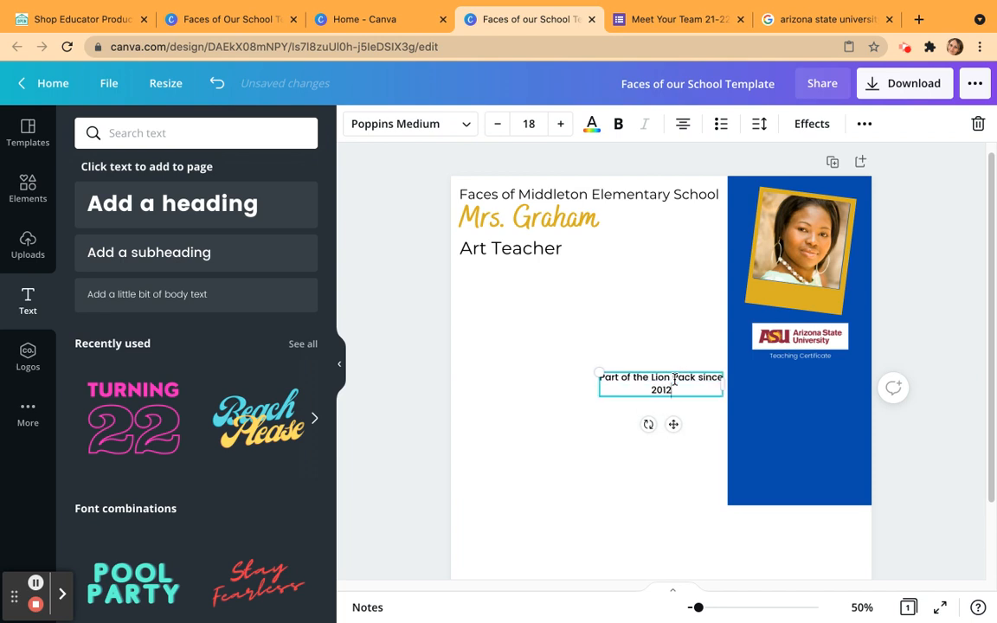
pyautogui.click(701, 378)
pyautogui.press('Return')
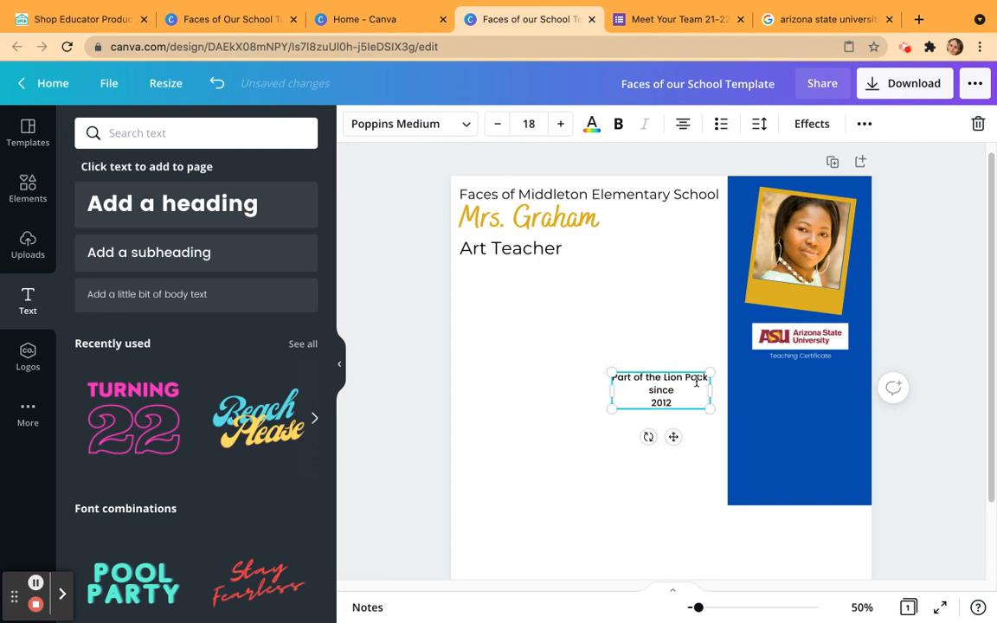
pyautogui.click(648, 403)
pyautogui.press('BackSpace')
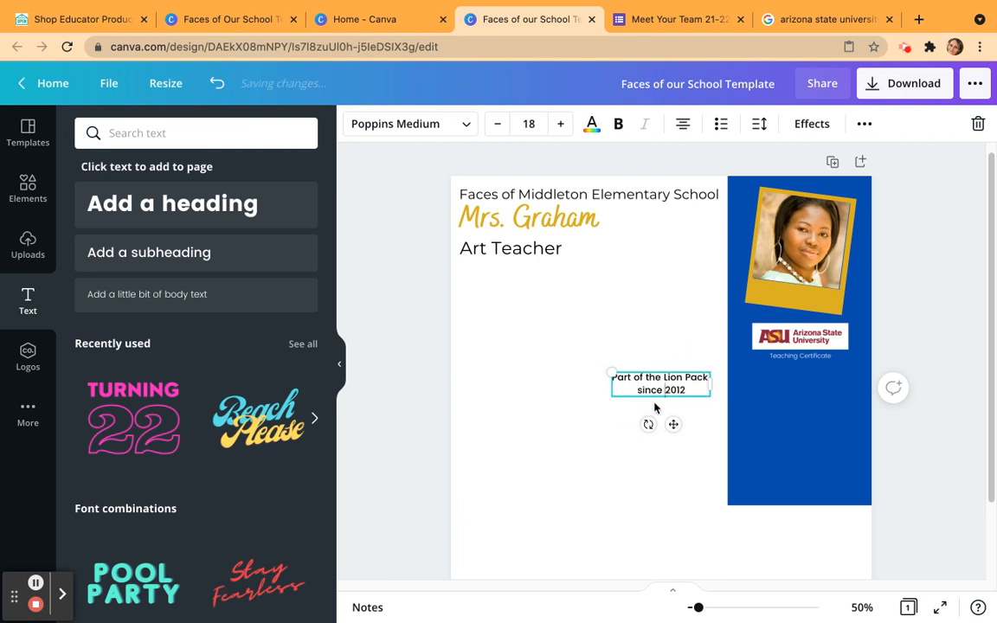
# Move the Lion Pack text onto the blue rectangle below "Teaching Certificate" and colour it white.
pyautogui.moveTo(674, 372); pyautogui.dragTo(752, 399)
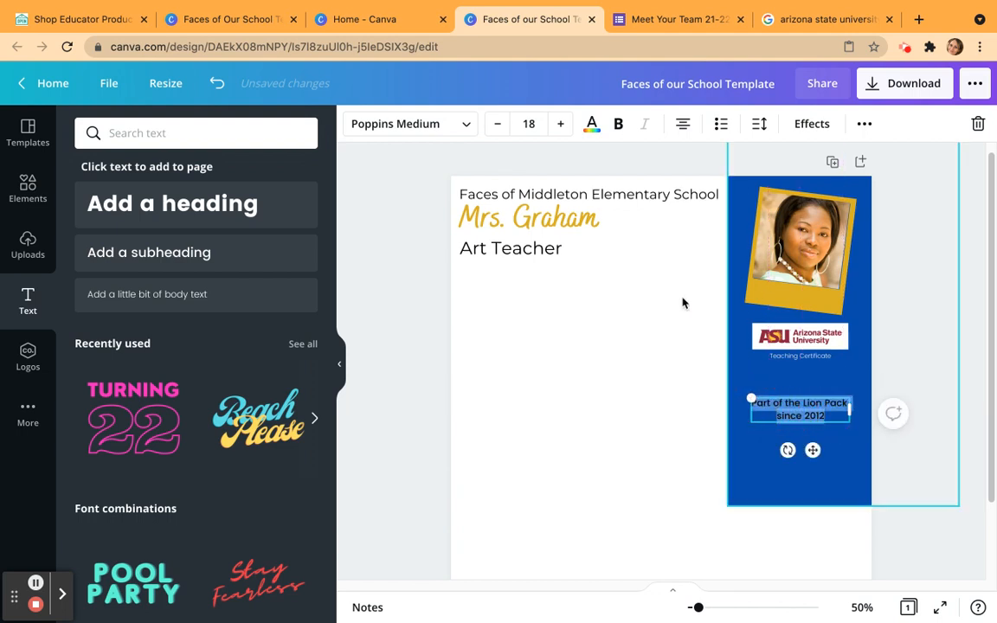
pyautogui.click(592, 124)
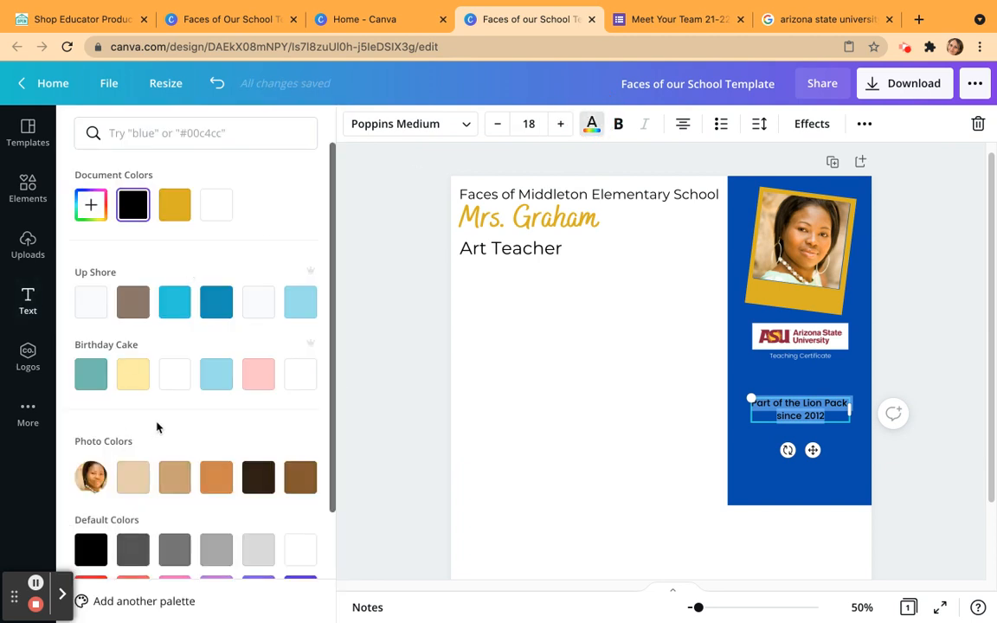
pyautogui.click(215, 205)
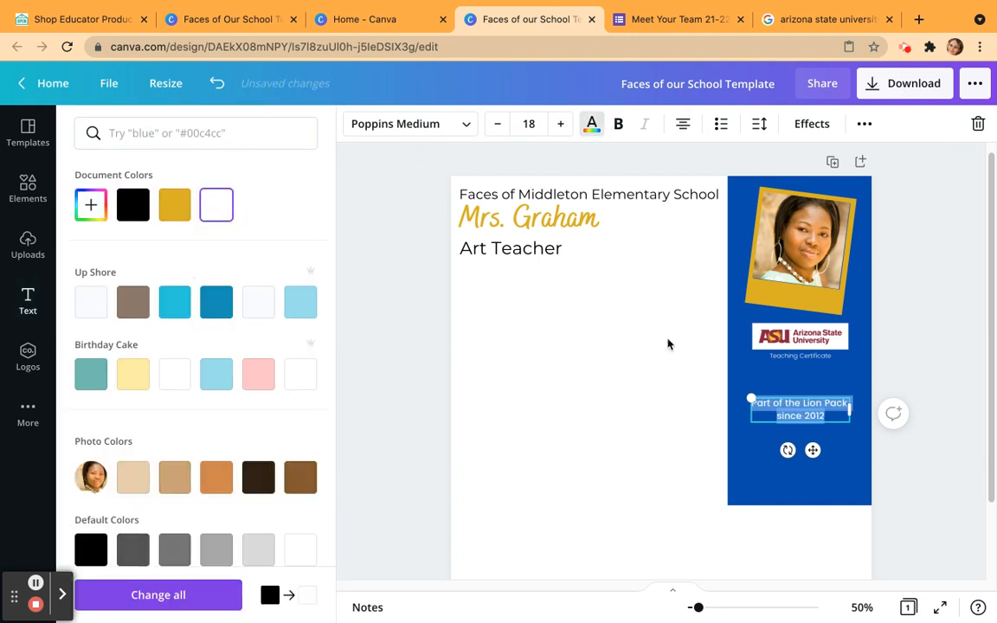
# Delete the year from the Lion Pack text so the second line reads only "since".
pyautogui.click(824, 414)
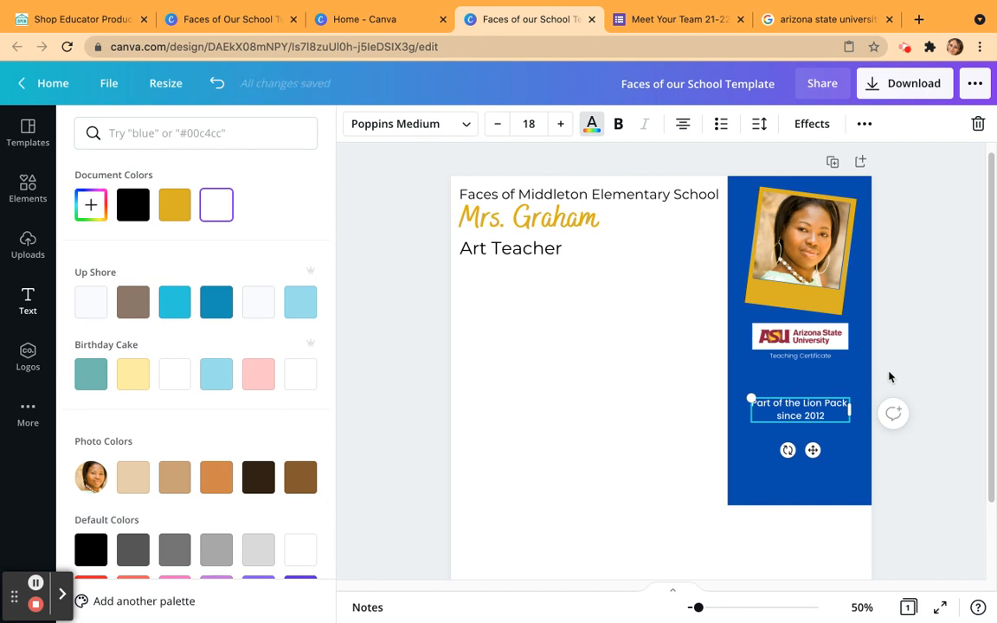
pyautogui.doubleClick(819, 416)
pyautogui.press('BackSpace')
pyautogui.click(908, 363)
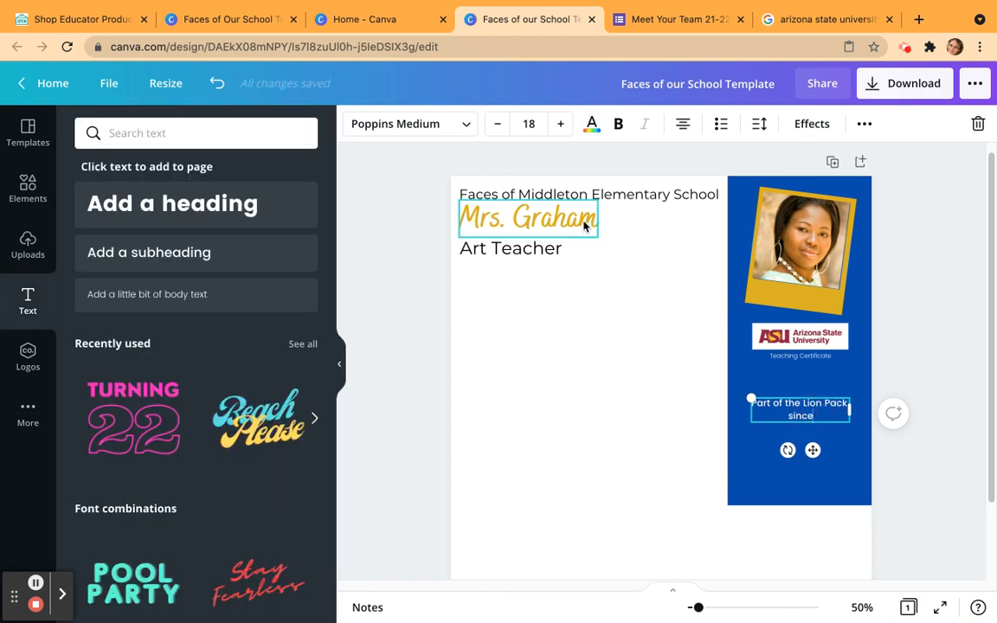
# Duplicate the gold staff-name text, place the copy below the Lion Pack text on the blue rectangle, and change it to 2012.
pyautogui.click(530, 212)
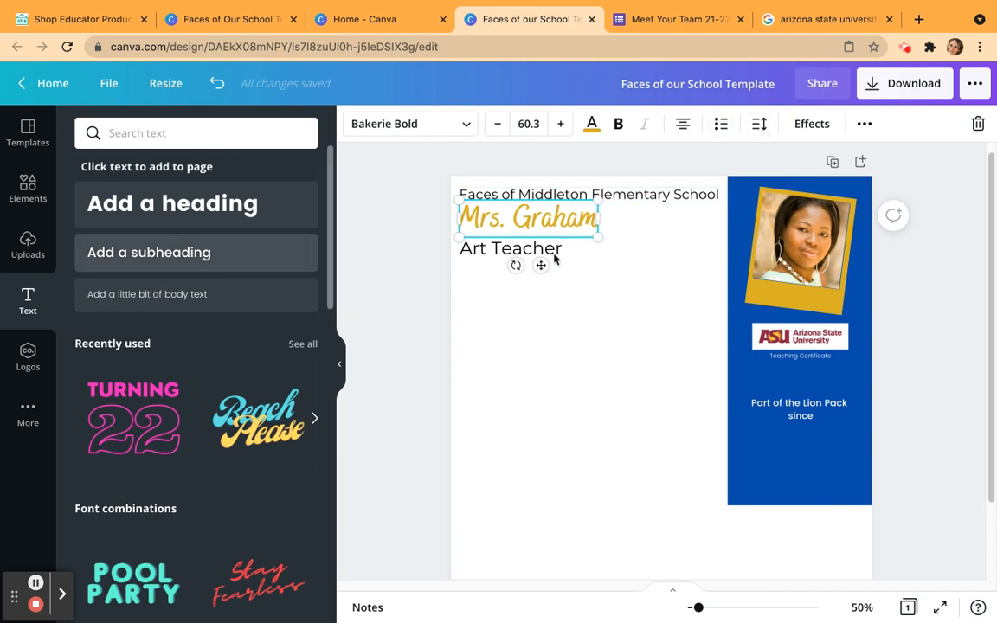
pyautogui.click(863, 126)
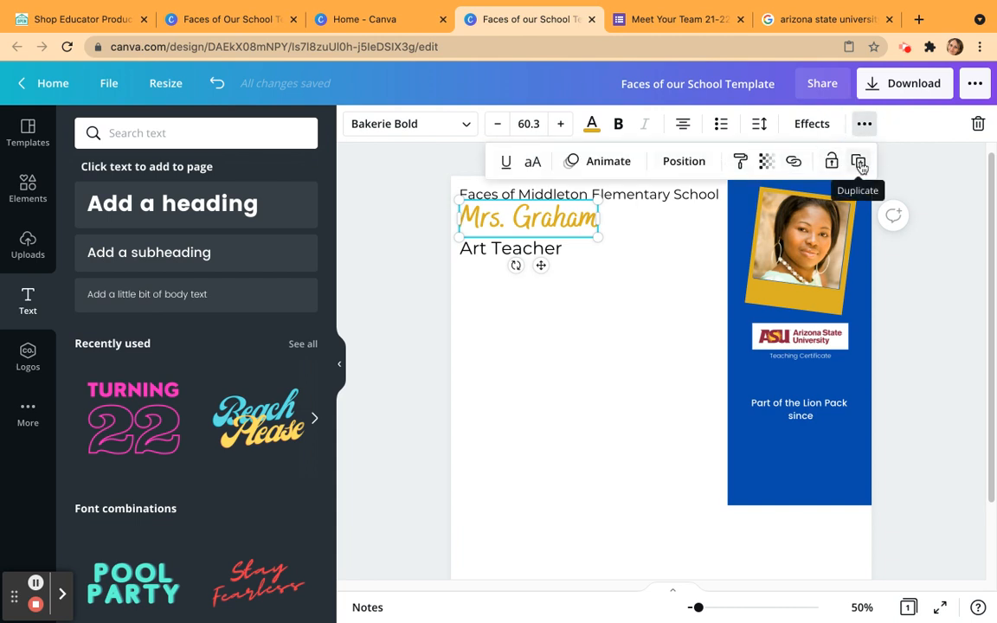
pyautogui.click(860, 164)
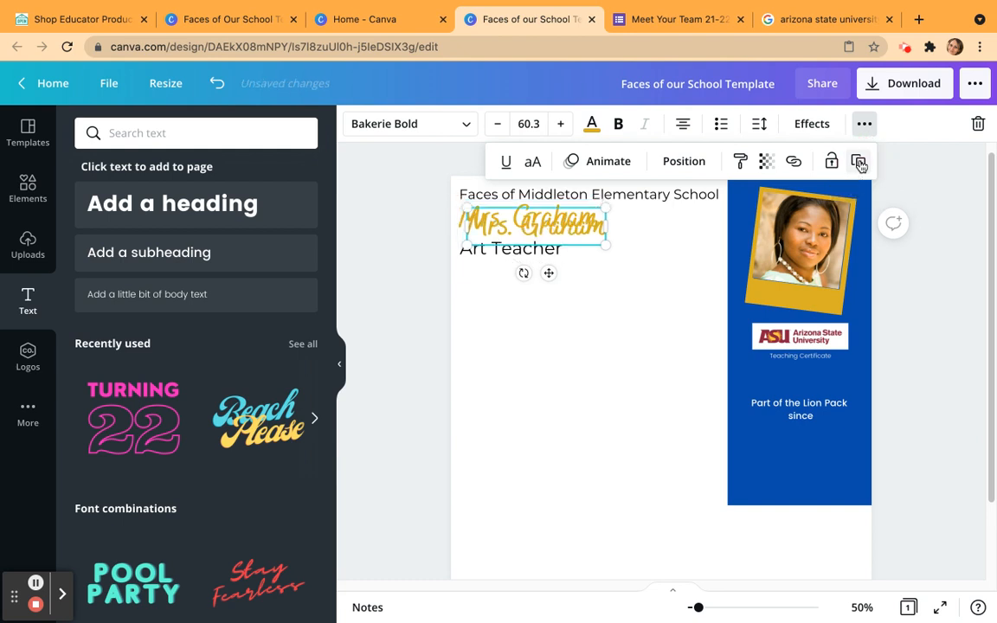
pyautogui.moveTo(576, 242); pyautogui.dragTo(812, 444)
pyautogui.doubleClick(812, 444)
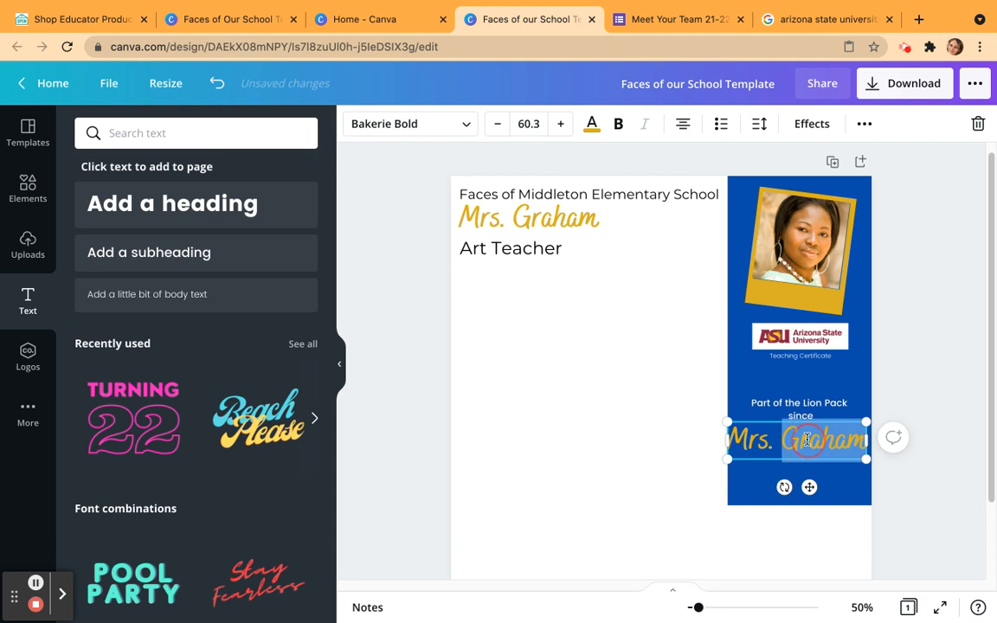
pyautogui.write('2012')
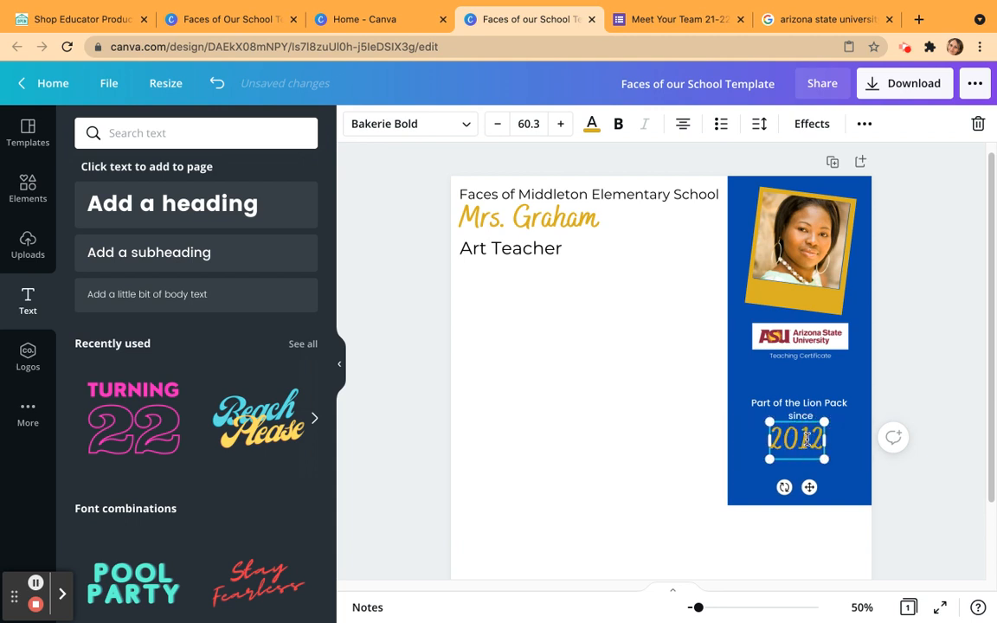
pyautogui.click(649, 411)
# Move the Lion Pack text up closer to "Teaching Certificate" and centre the gold 2012 directly beneath "since".
pyautogui.moveTo(812, 408); pyautogui.dragTo(814, 391)
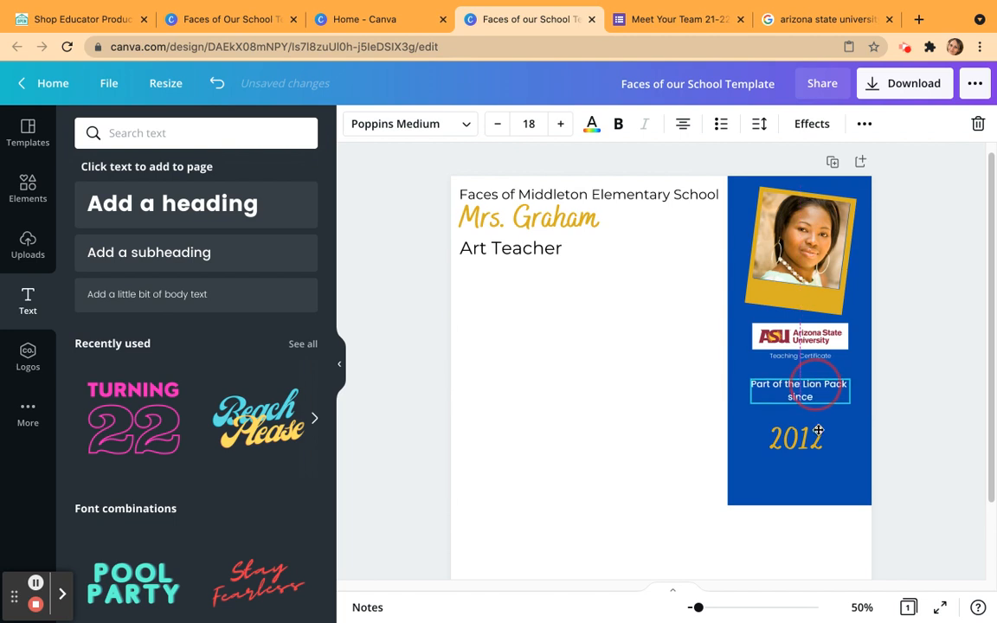
pyautogui.moveTo(811, 457); pyautogui.dragTo(811, 423)
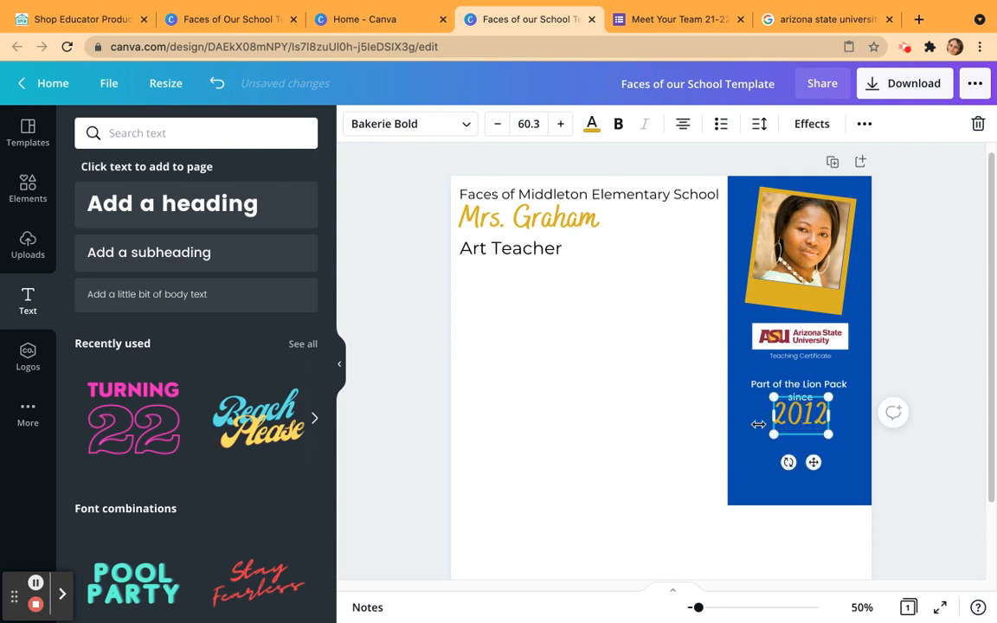
pyautogui.click(592, 407)
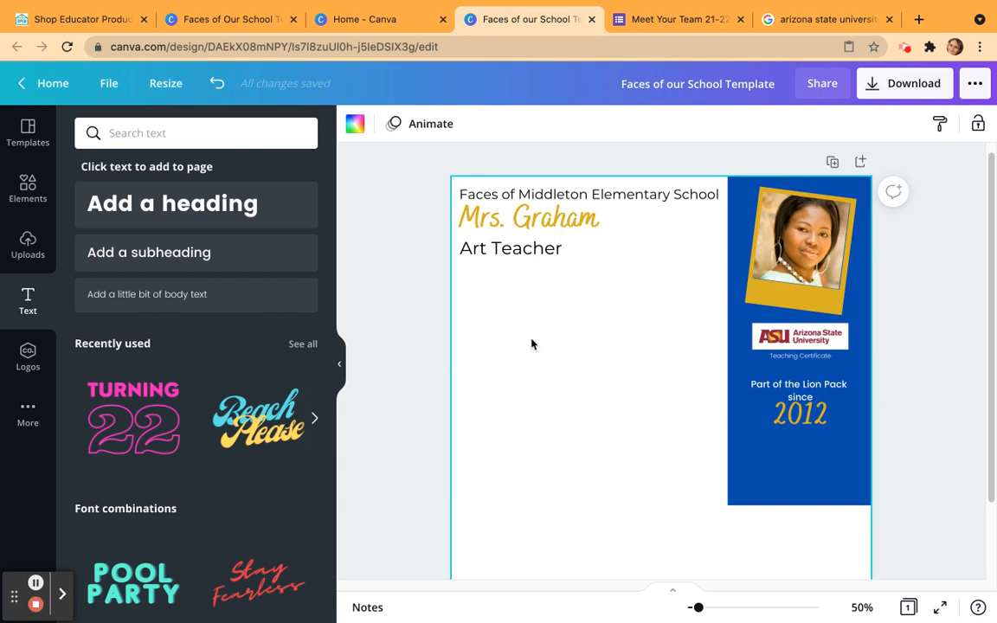
# After checking the finished example design, search the elements for "quotation" and add the square-bracket frame with quotation marks.
pyautogui.click(227, 19)
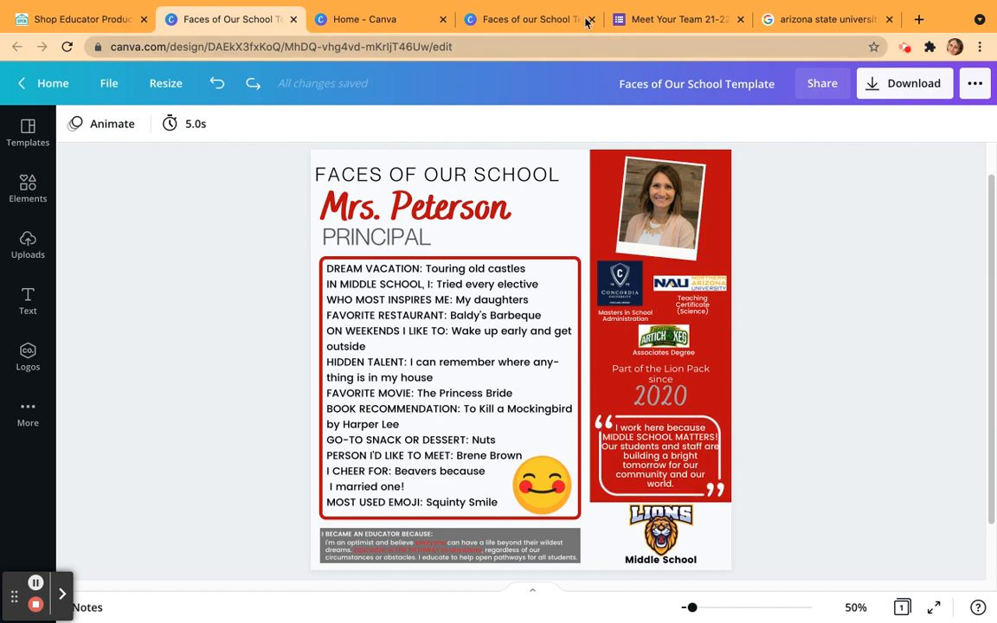
pyautogui.click(536, 21)
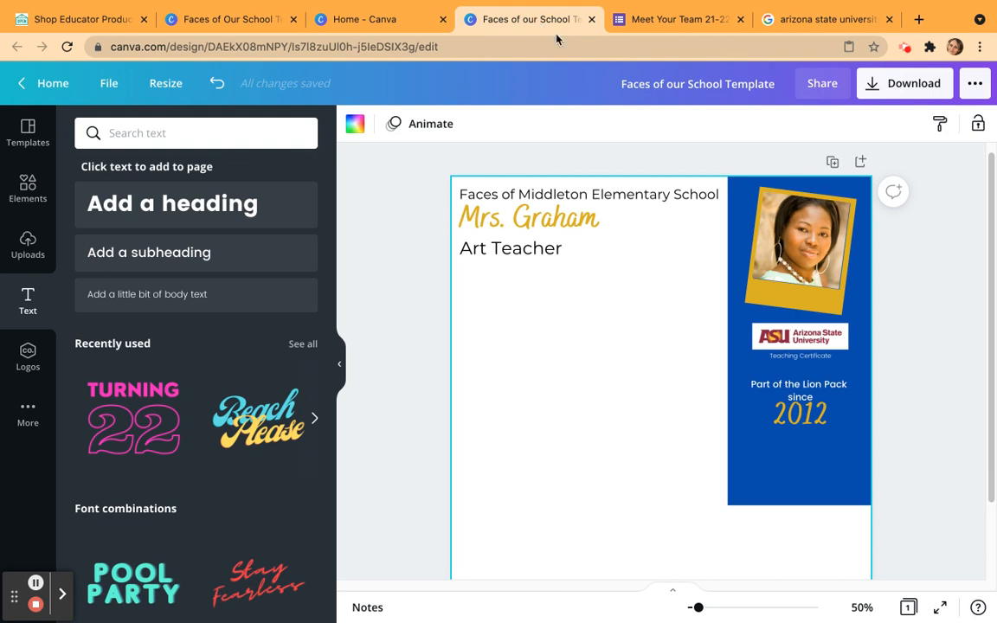
pyautogui.click(28, 184)
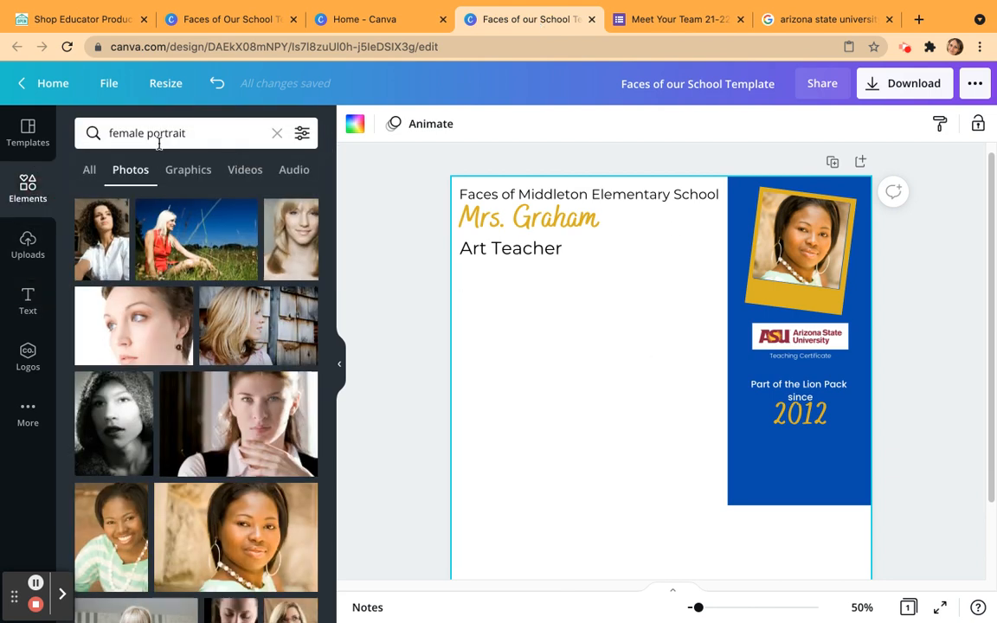
pyautogui.click(201, 134)
pyautogui.write('quotation')
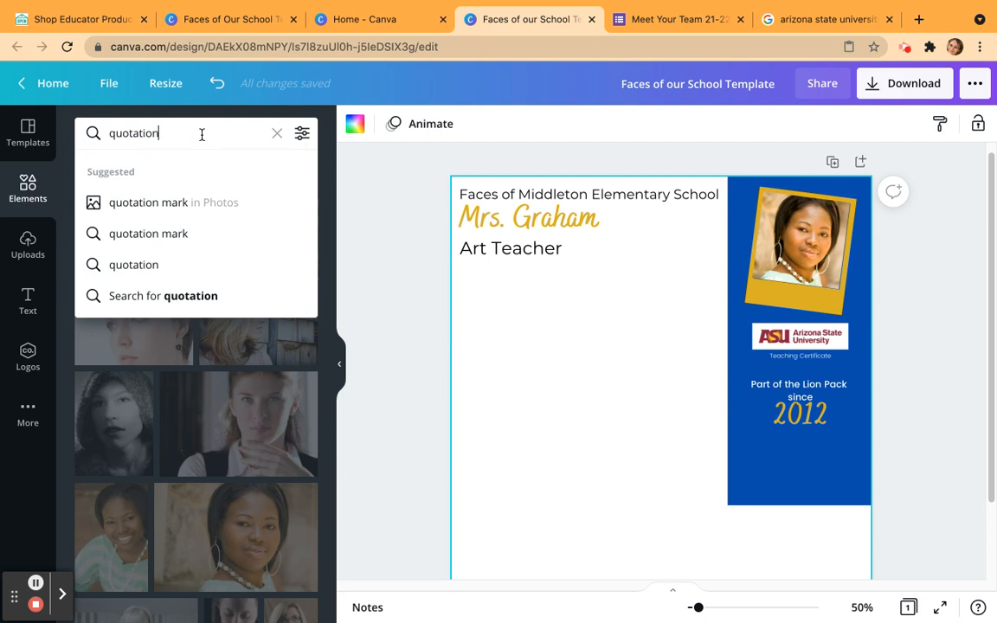
pyautogui.press('Return')
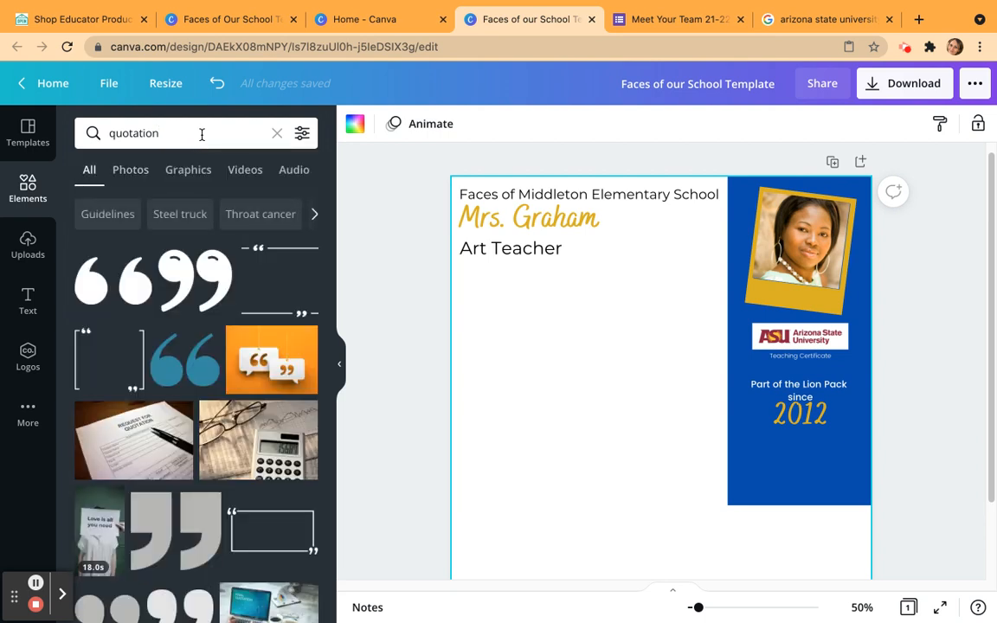
pyautogui.click(103, 288)
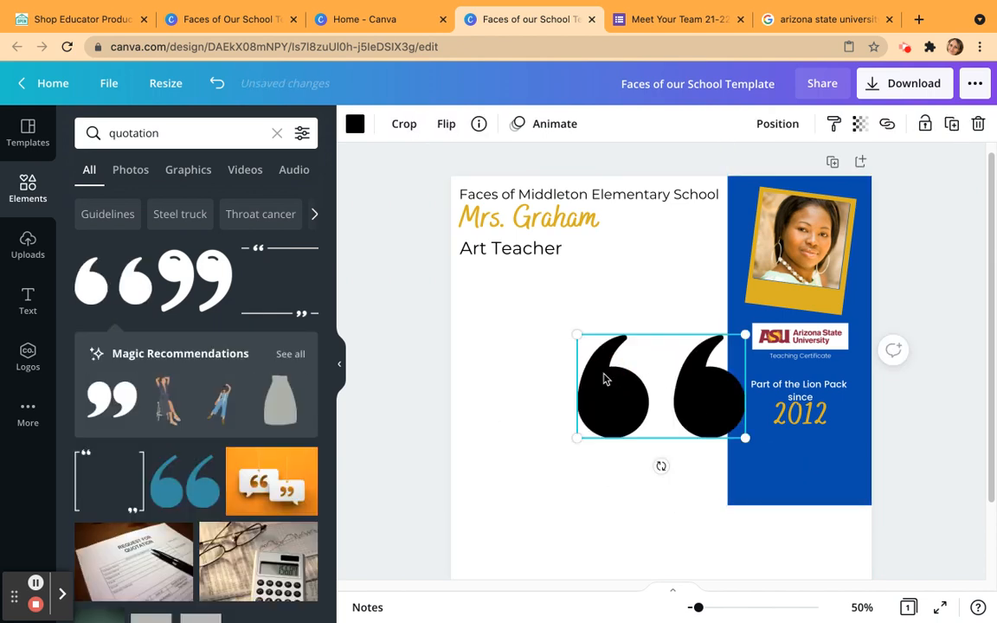
pyautogui.press('Delete')
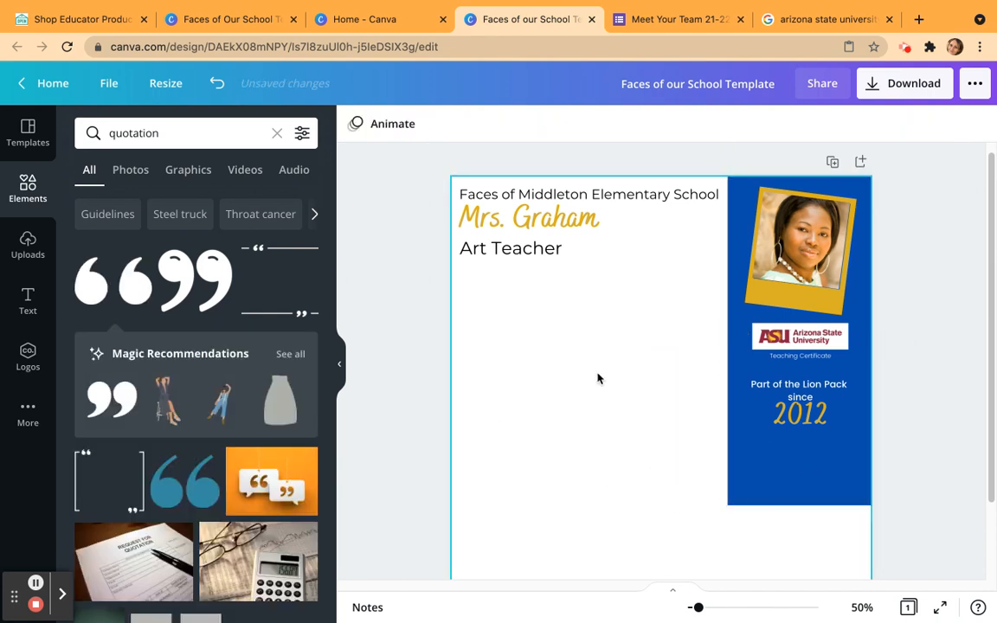
pyautogui.click(114, 494)
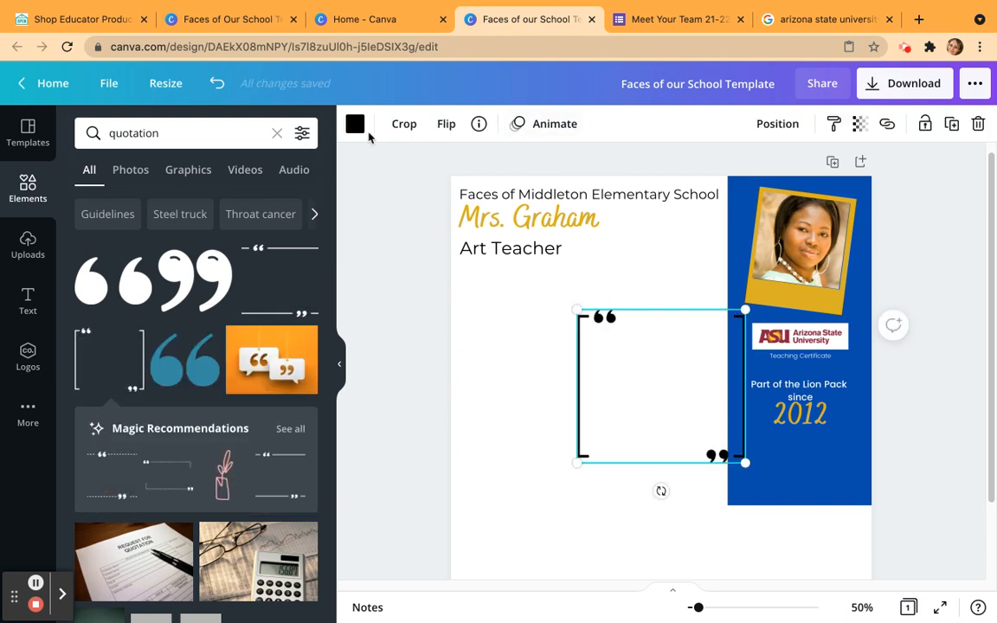
# Colour the quotation frame white, and shrink it to fit centred on the blue rectangle below 2012.
pyautogui.click(355, 124)
pyautogui.click(216, 204)
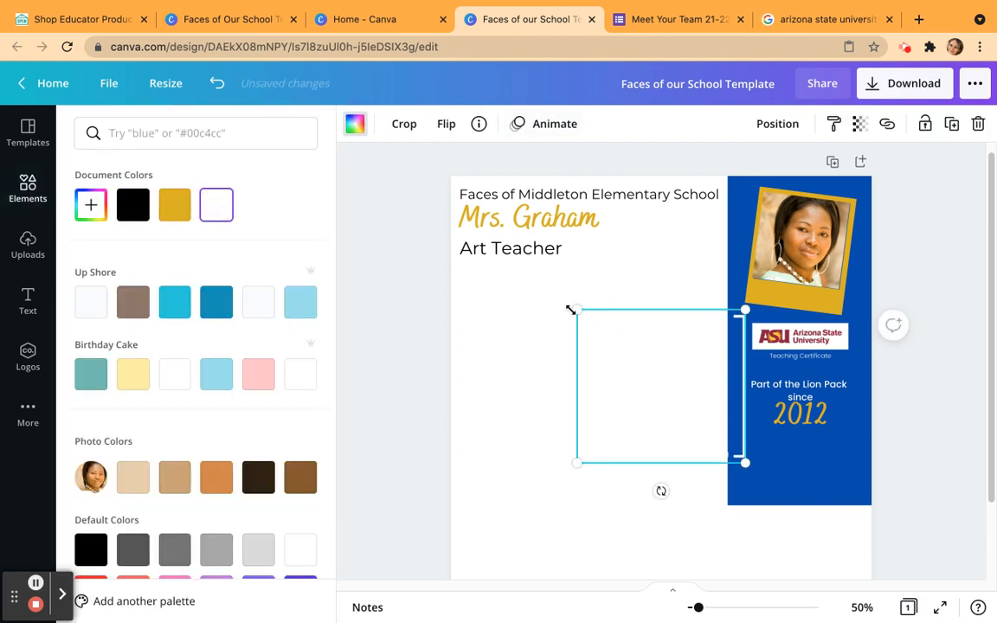
pyautogui.moveTo(579, 307); pyautogui.dragTo(732, 383)
pyautogui.click(616, 467)
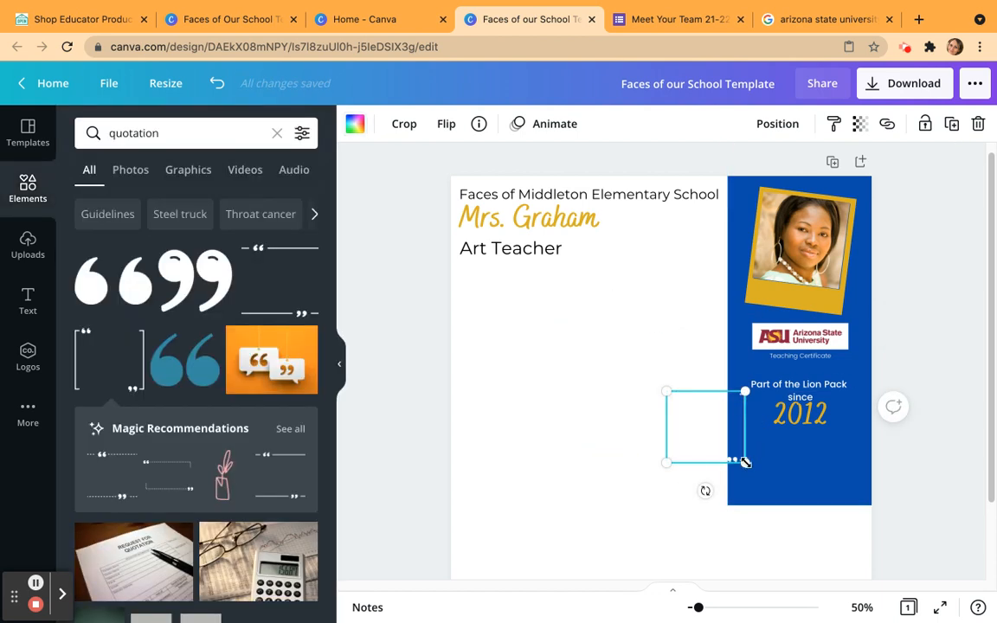
pyautogui.moveTo(697, 418); pyautogui.dragTo(792, 455)
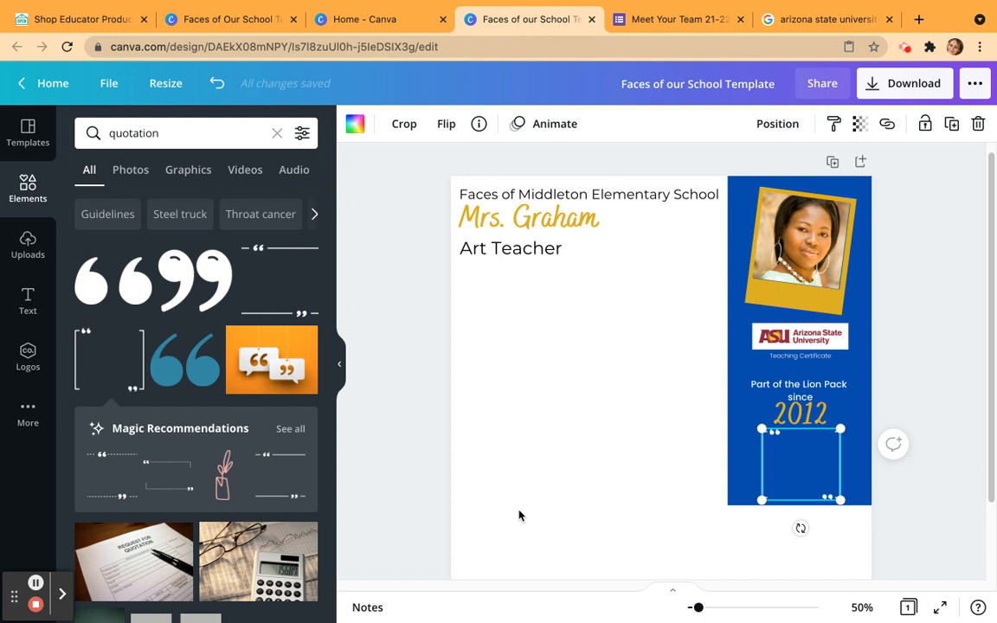
# Search the elements for "mascot" and add the LIONS lion-head logo from the photo results.
pyautogui.scroll(-1, 521, 517)
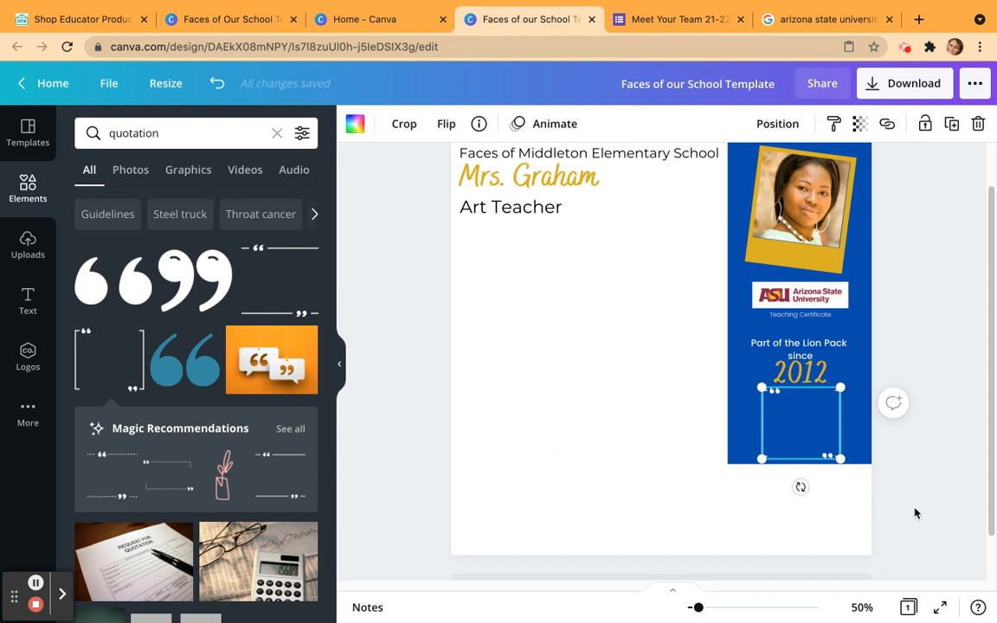
pyautogui.click(828, 521)
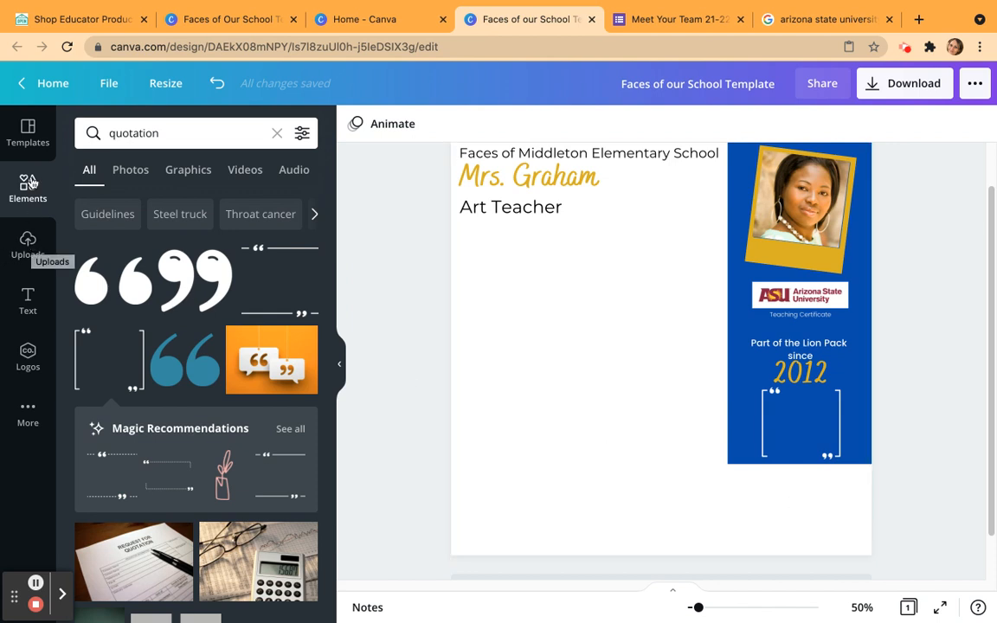
pyautogui.click(185, 130)
pyautogui.click(186, 131)
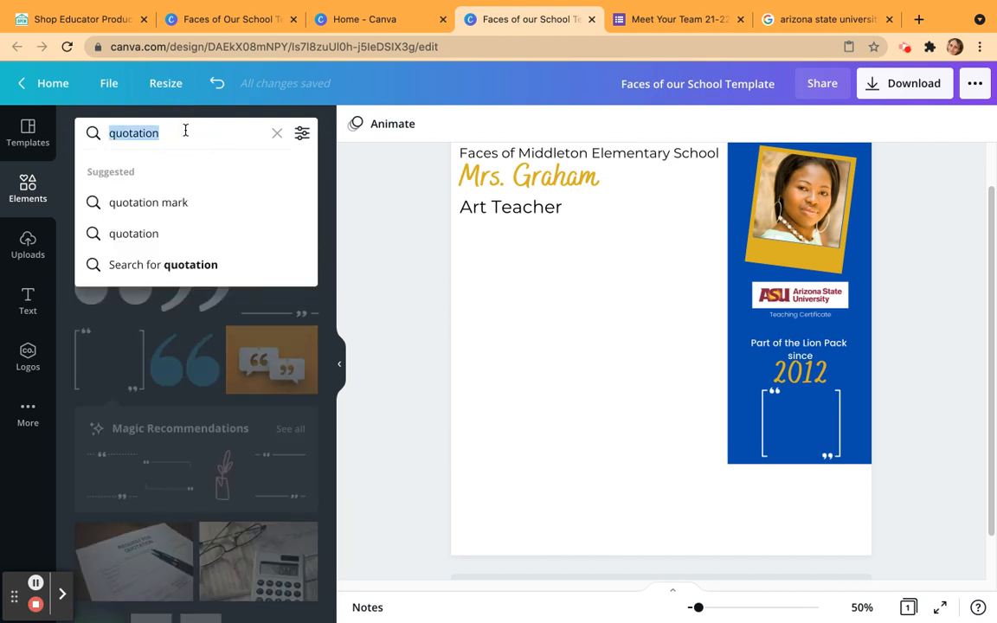
pyautogui.write('mascot')
pyautogui.press('Return')
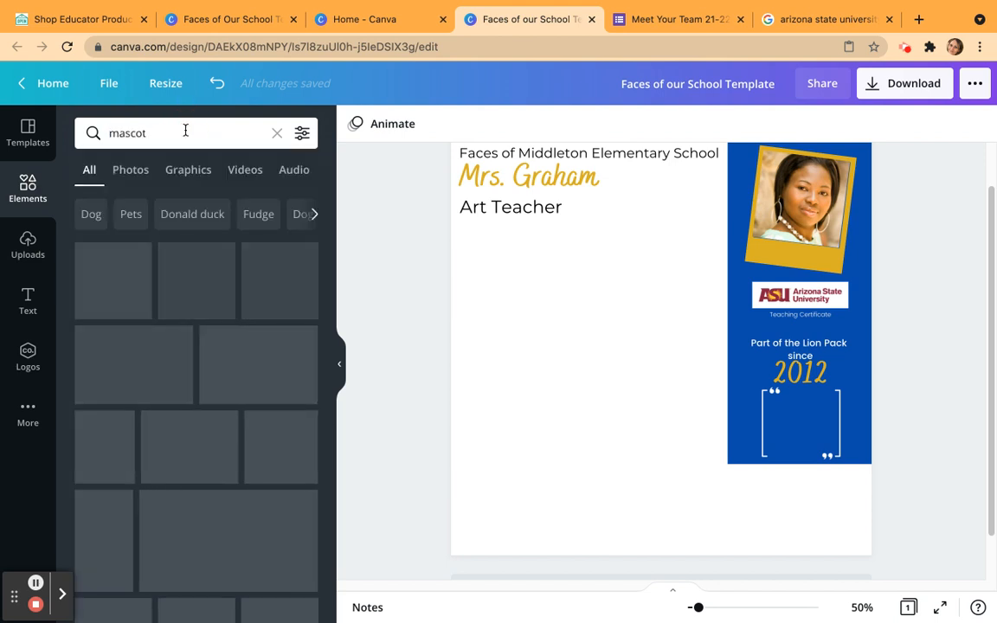
pyautogui.click(188, 169)
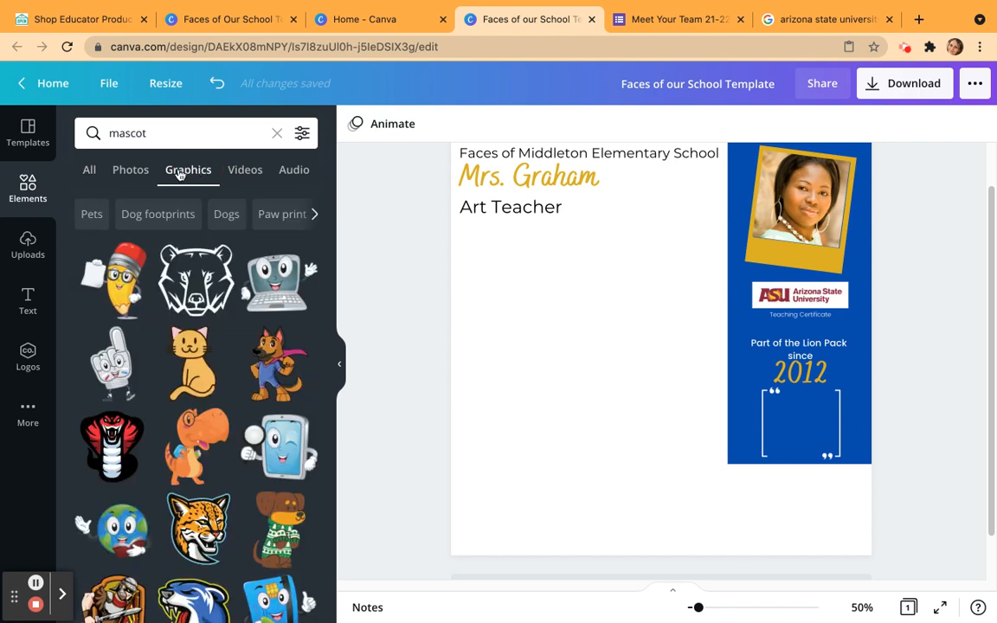
pyautogui.click(131, 170)
pyautogui.scroll(-5, 172, 396)
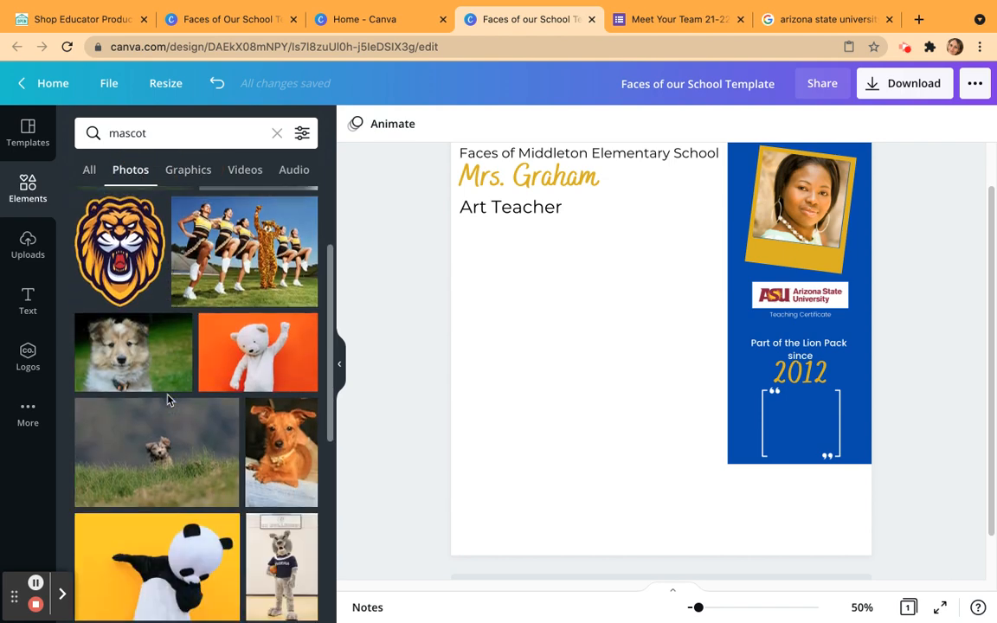
pyautogui.click(122, 370)
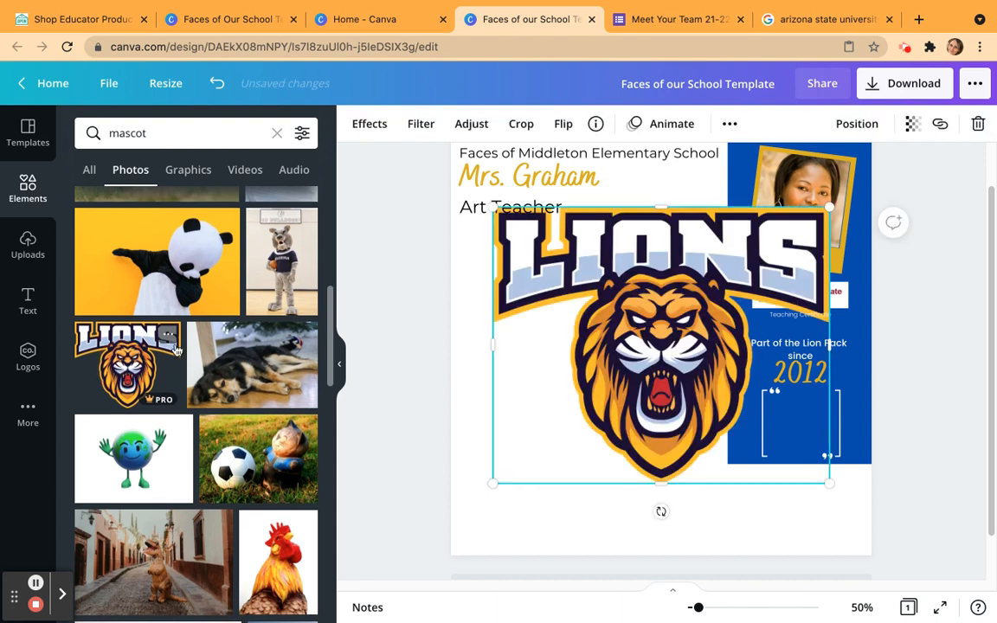
# Shrink the LIONS logo to about 187 by 154 and centre it in the white space below the blue rectangle.
pyautogui.moveTo(518, 213); pyautogui.dragTo(778, 404)
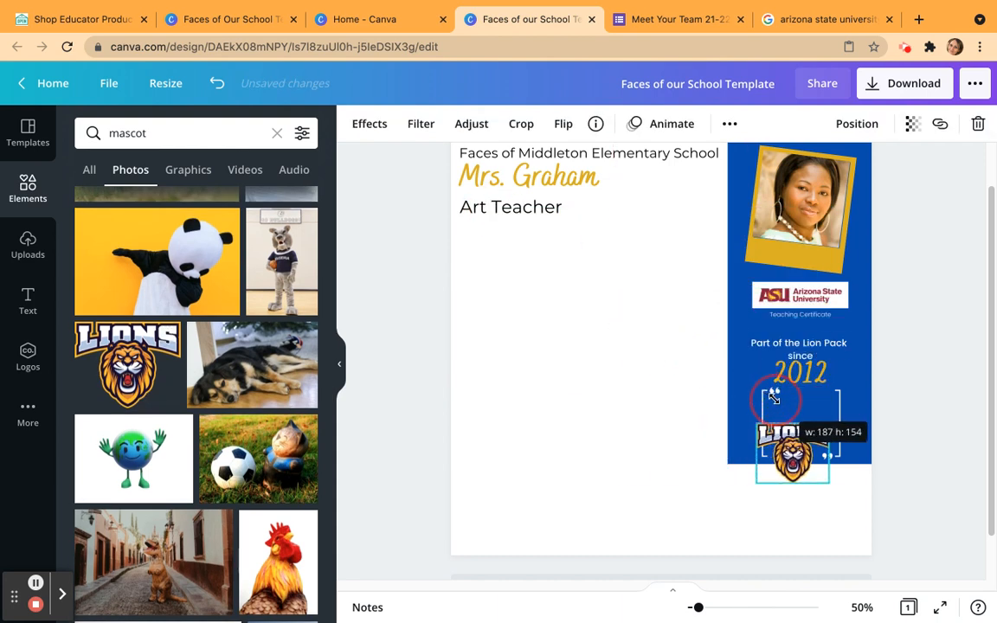
pyautogui.click(752, 471)
pyautogui.moveTo(790, 447); pyautogui.dragTo(796, 511)
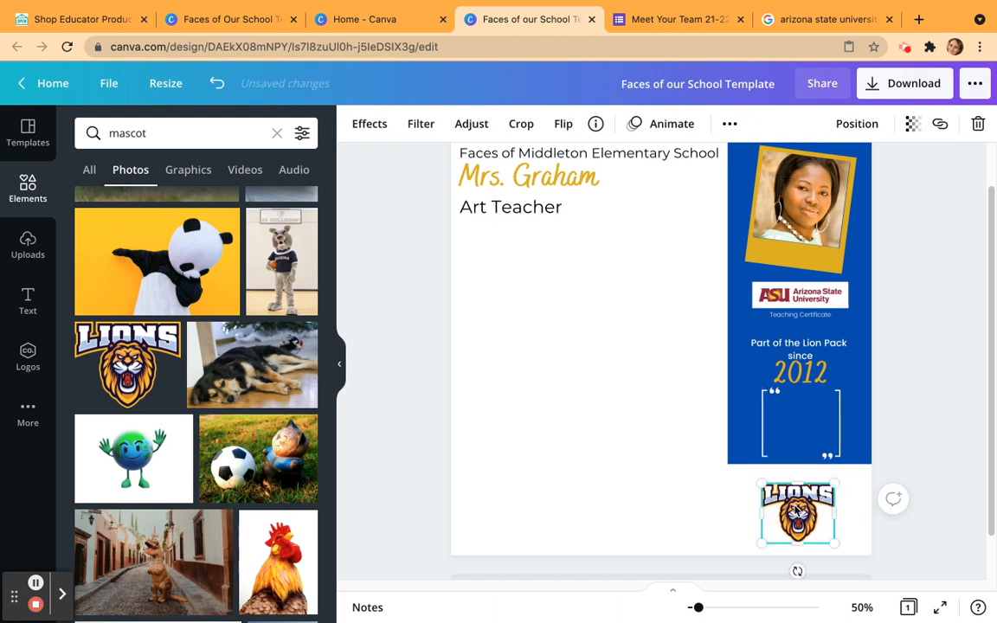
pyautogui.moveTo(797, 510); pyautogui.dragTo(795, 498)
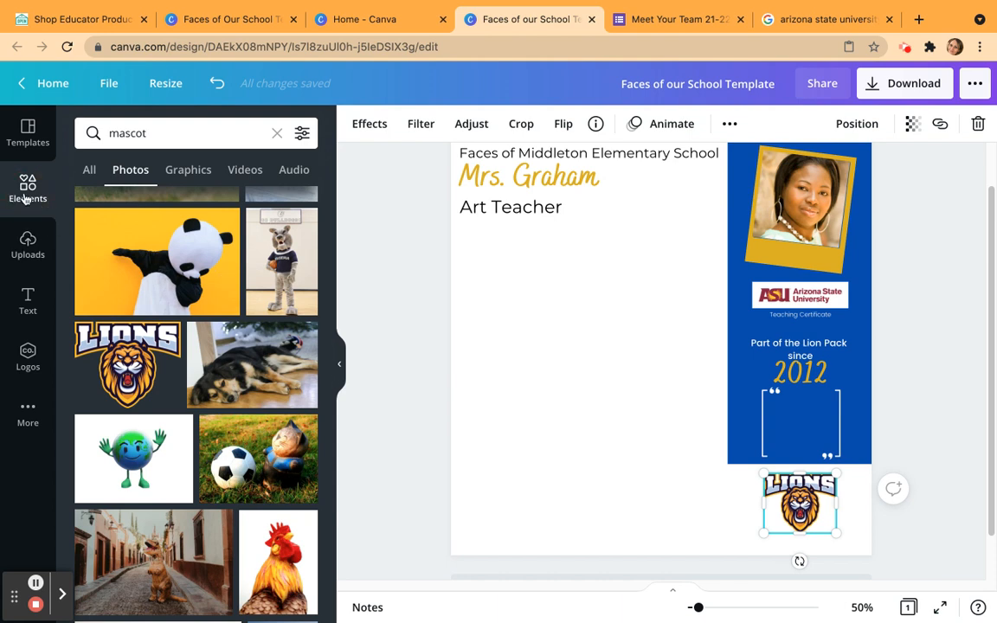
pyautogui.click(181, 132)
pyautogui.doubleClick(181, 132)
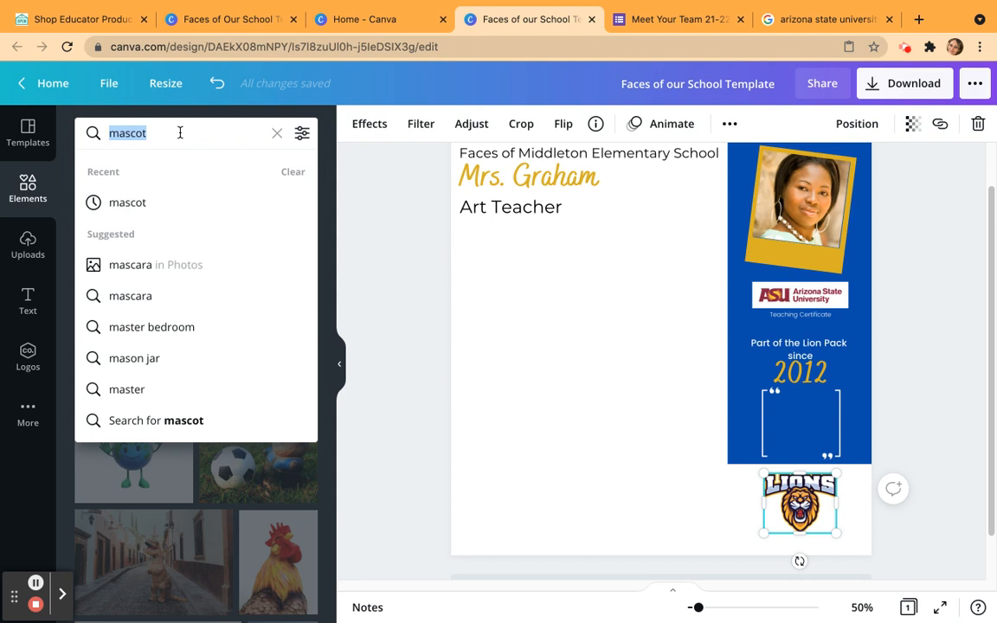
pyautogui.write('frm')
pyautogui.press('BackSpace')
pyautogui.write('ame')
pyautogui.press('Return')
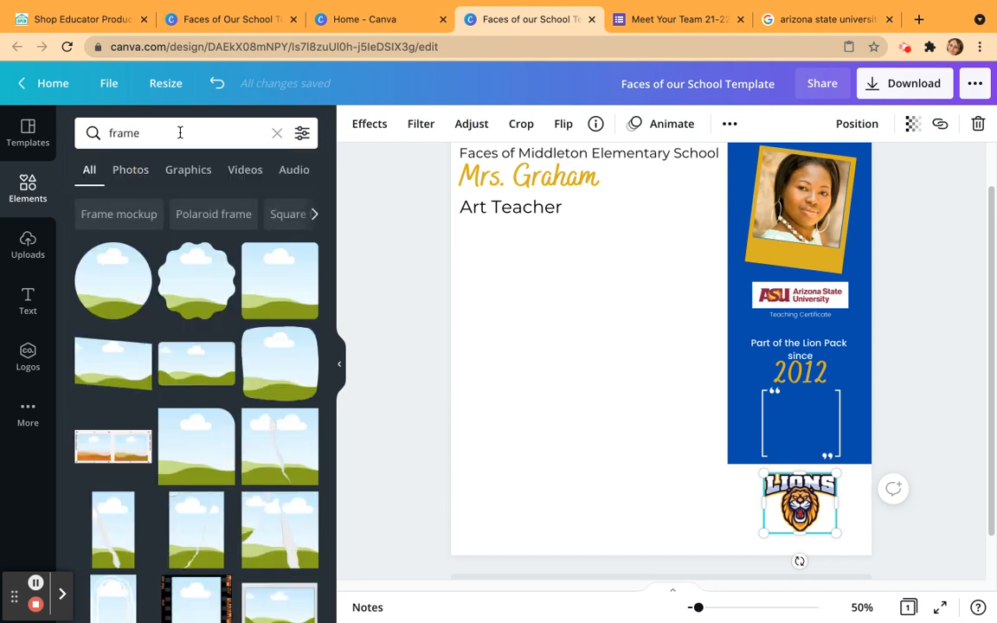
# Add a rounded outline shape found by searching the elements for "rectangle", and place it below "Art Teacher", aligned with that text's left edge.
pyautogui.doubleClick(174, 133)
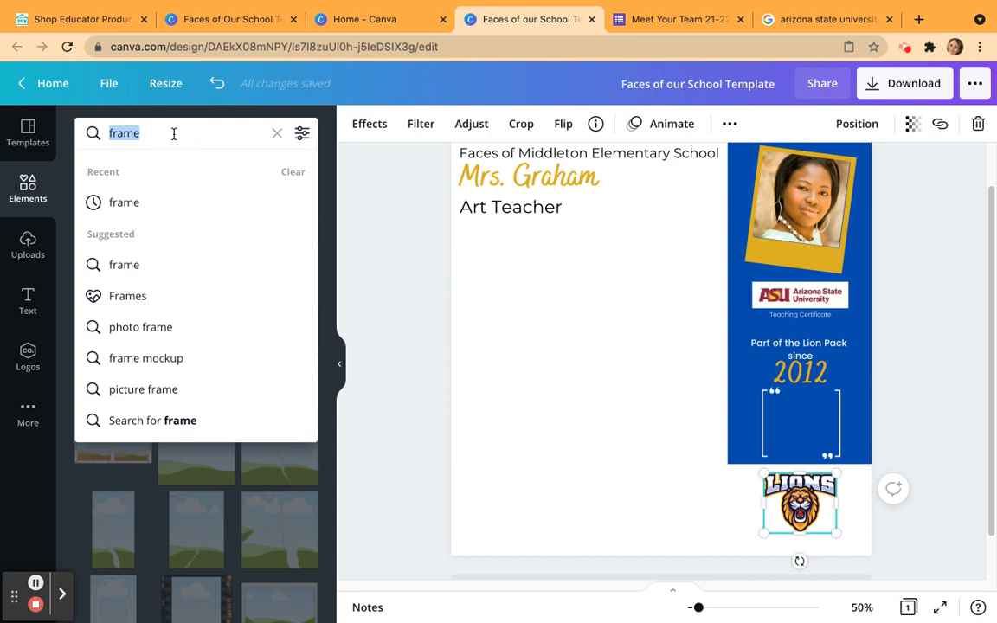
pyautogui.write('rectangle')
pyautogui.press('Return')
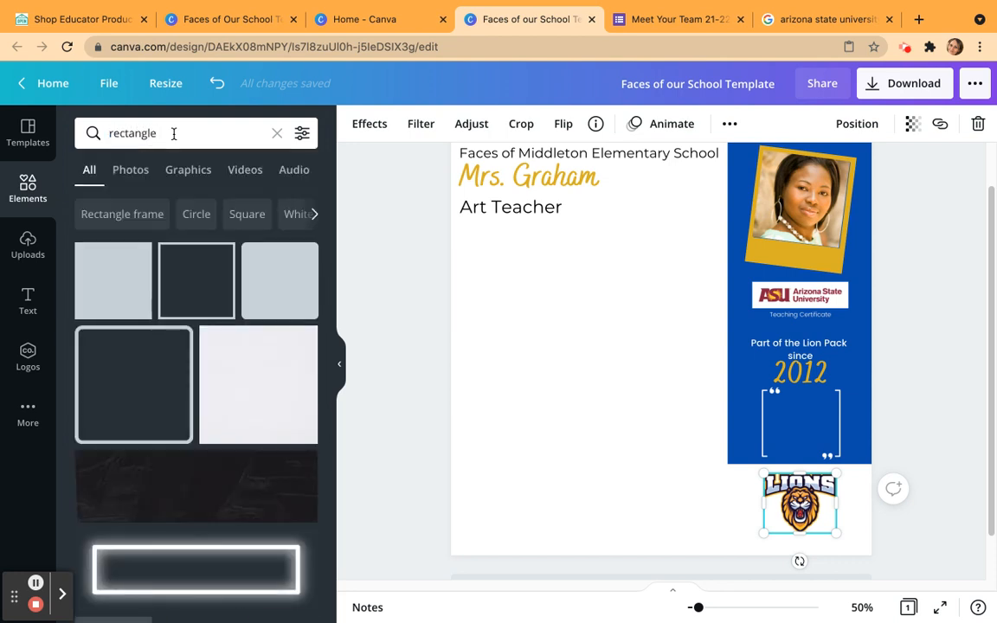
pyautogui.click(112, 379)
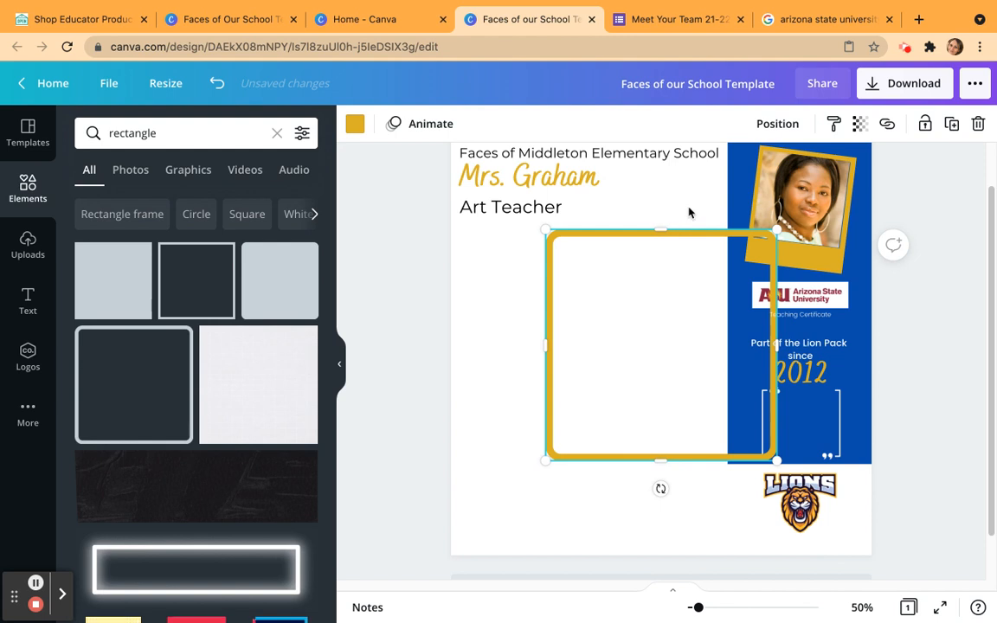
pyautogui.click(592, 505)
pyautogui.moveTo(612, 460); pyautogui.dragTo(529, 460)
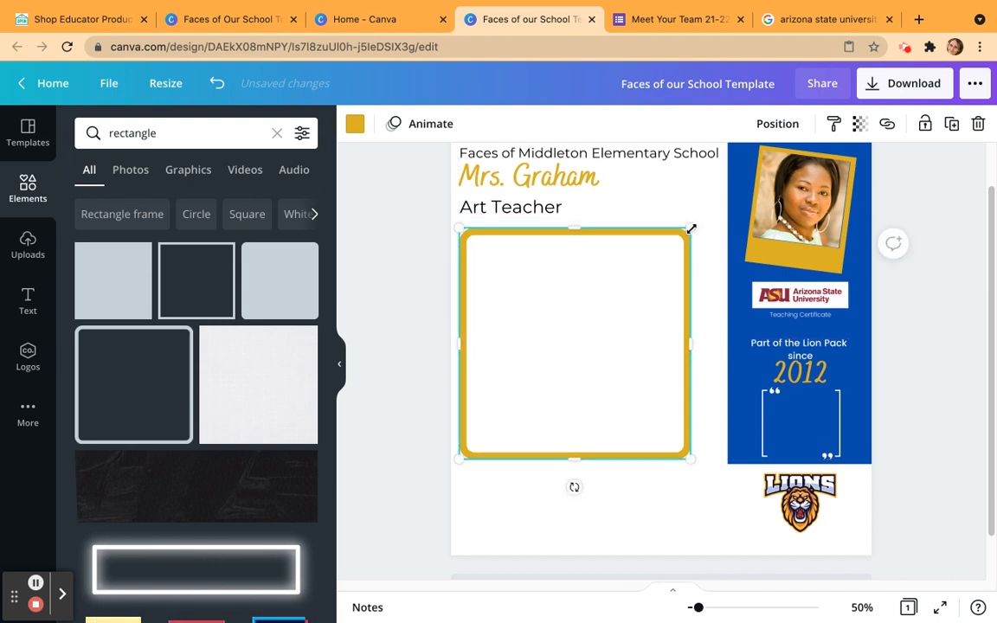
# Resize the gold outline to fill the area below "Art Teacher", stretching nearly to the blue rectangle and level with its lower edge.
pyautogui.moveTo(691, 229); pyautogui.dragTo(543, 374)
pyautogui.moveTo(547, 416); pyautogui.dragTo(715, 415)
pyautogui.moveTo(592, 376); pyautogui.dragTo(567, 222)
pyautogui.moveTo(592, 460); pyautogui.dragTo(589, 471)
pyautogui.click(543, 517)
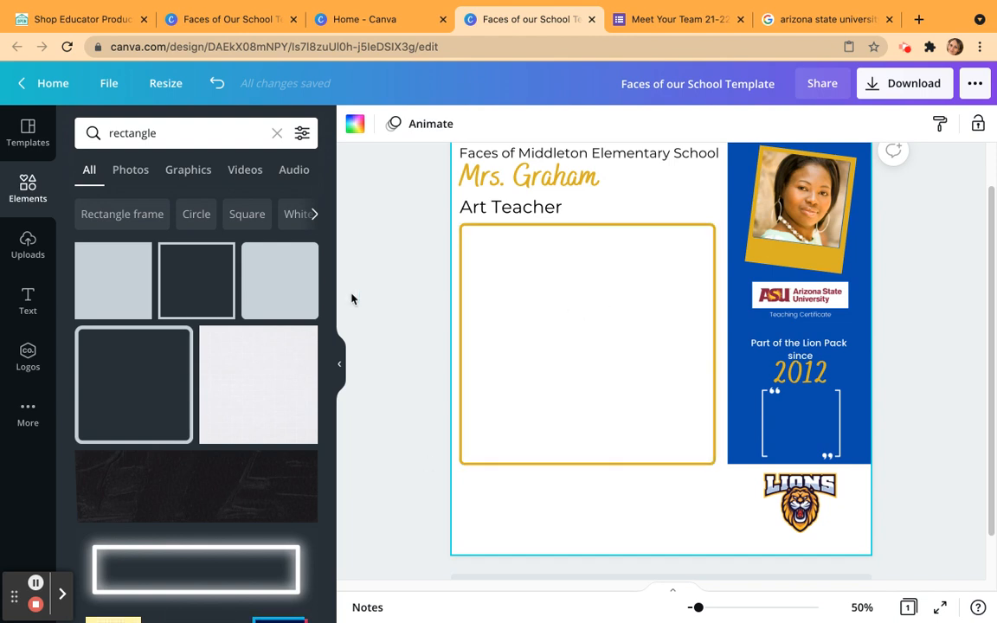
# Lock the gold outline box in place and deselect it.
pyautogui.click(634, 226)
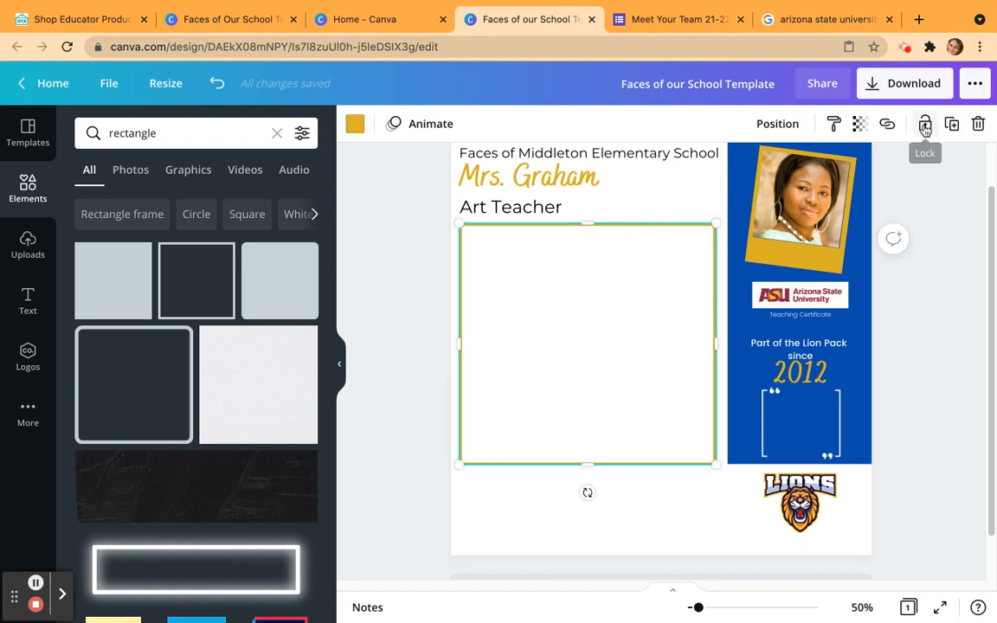
pyautogui.click(924, 125)
pyautogui.click(598, 467)
pyautogui.moveTo(587, 402); pyautogui.dragTo(657, 531)
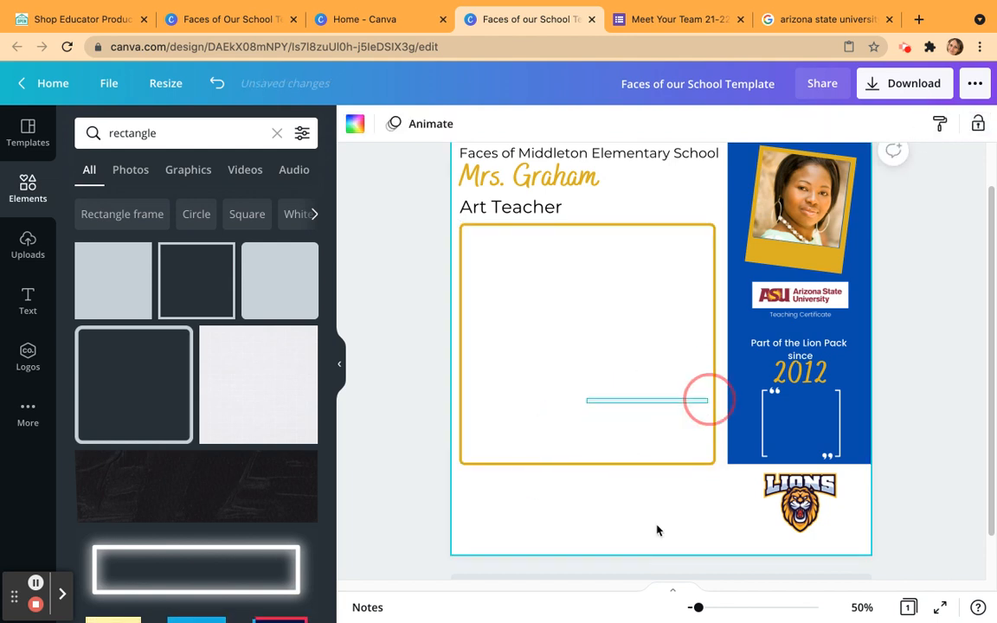
pyautogui.click(512, 468)
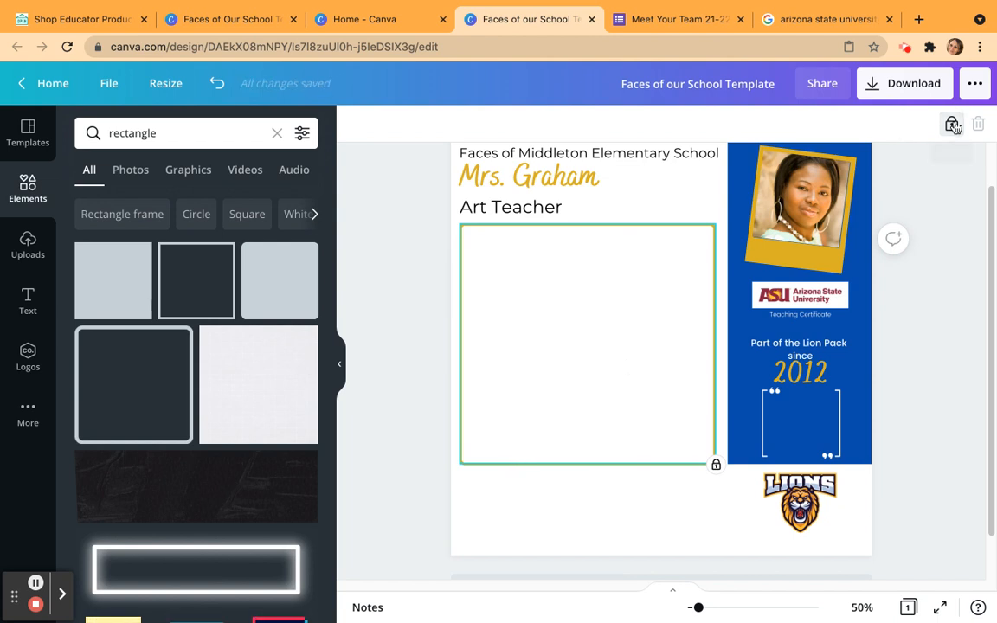
pyautogui.click(906, 414)
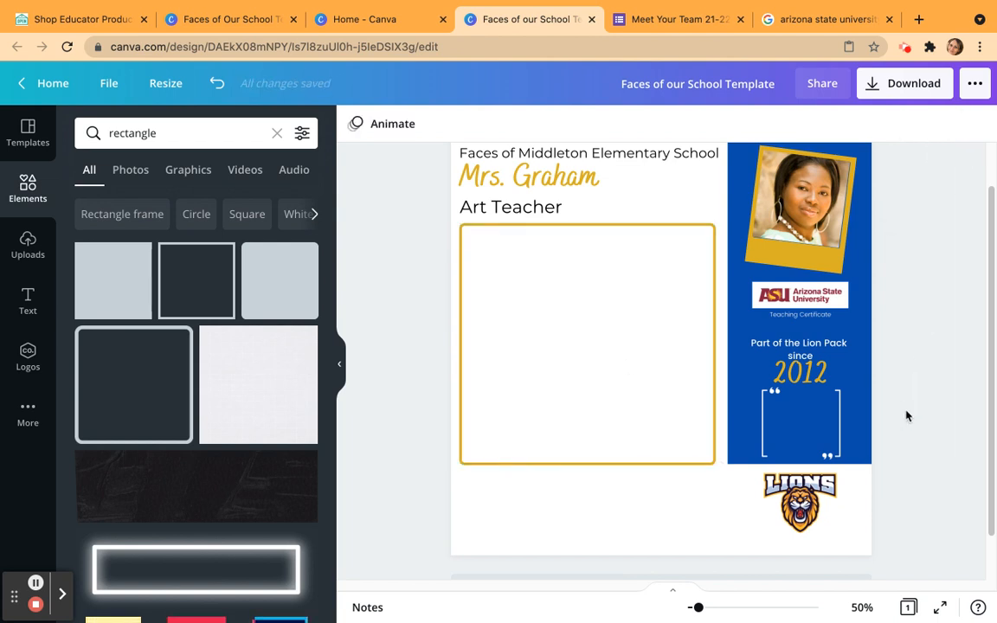
# Select all the unlocked texts, frames and logos on the page together and lock them in place.
pyautogui.scroll(2, 906, 417)
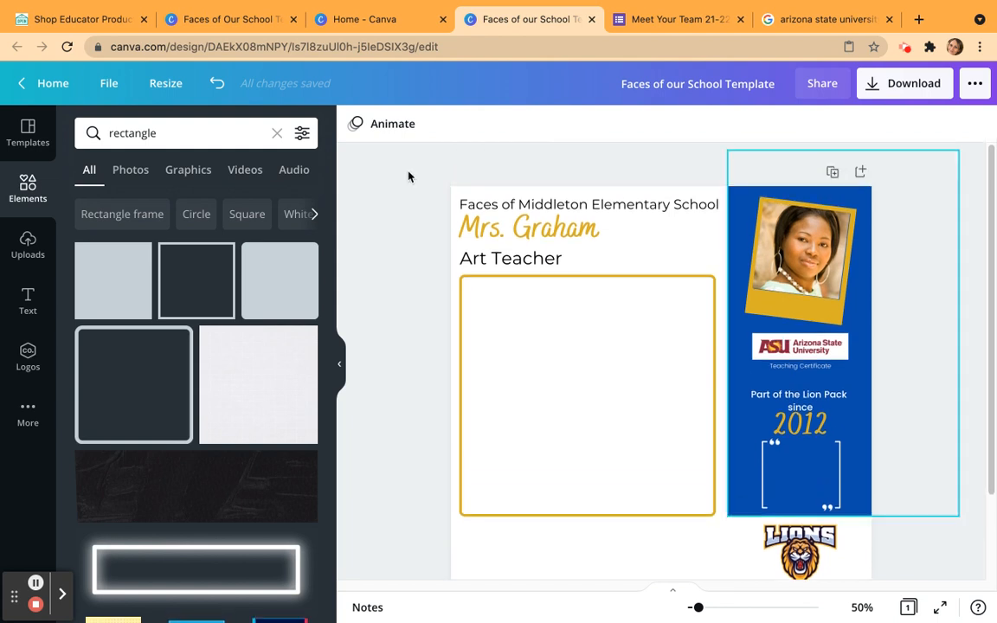
pyautogui.scroll(-1, 403, 199)
pyautogui.moveTo(405, 162); pyautogui.dragTo(869, 558)
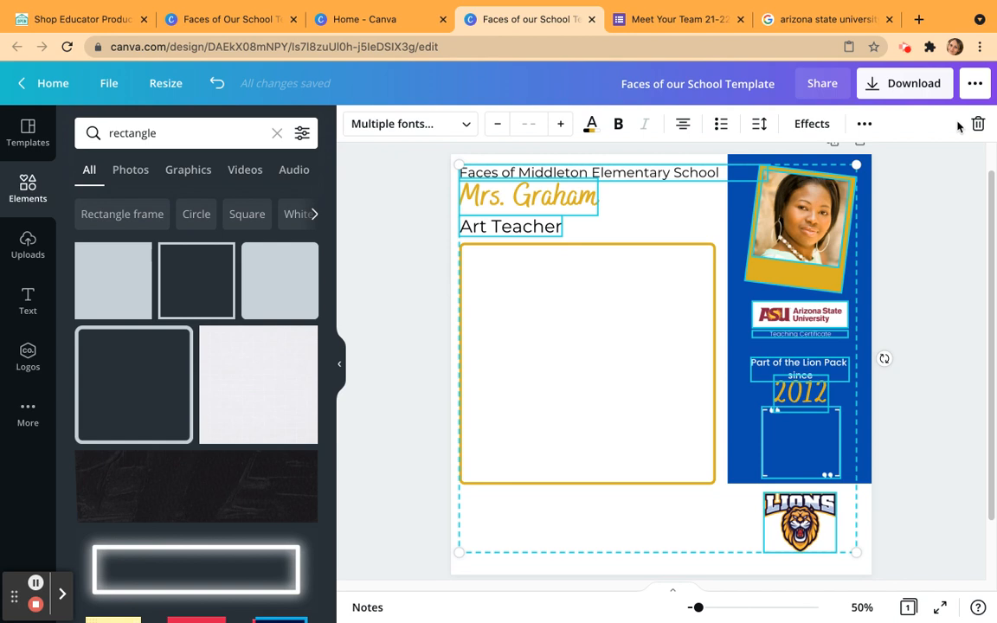
pyautogui.click(864, 124)
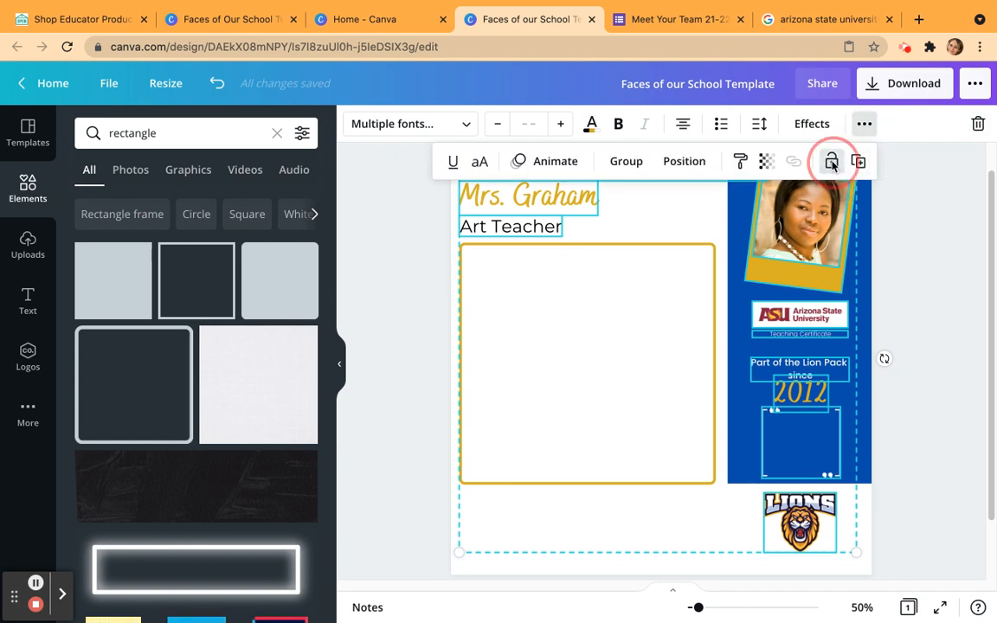
pyautogui.click(831, 161)
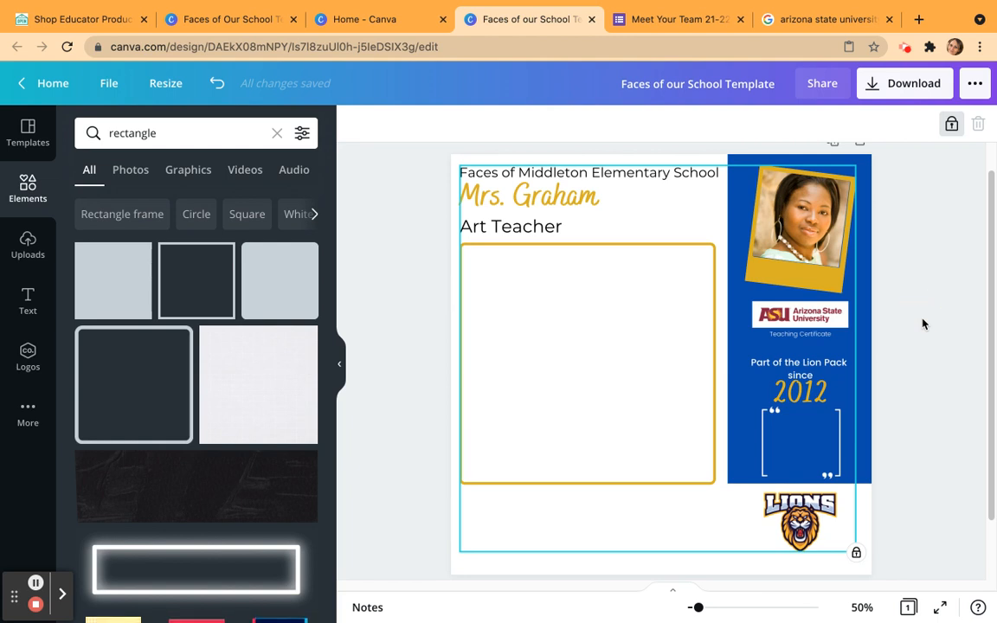
pyautogui.click(592, 152)
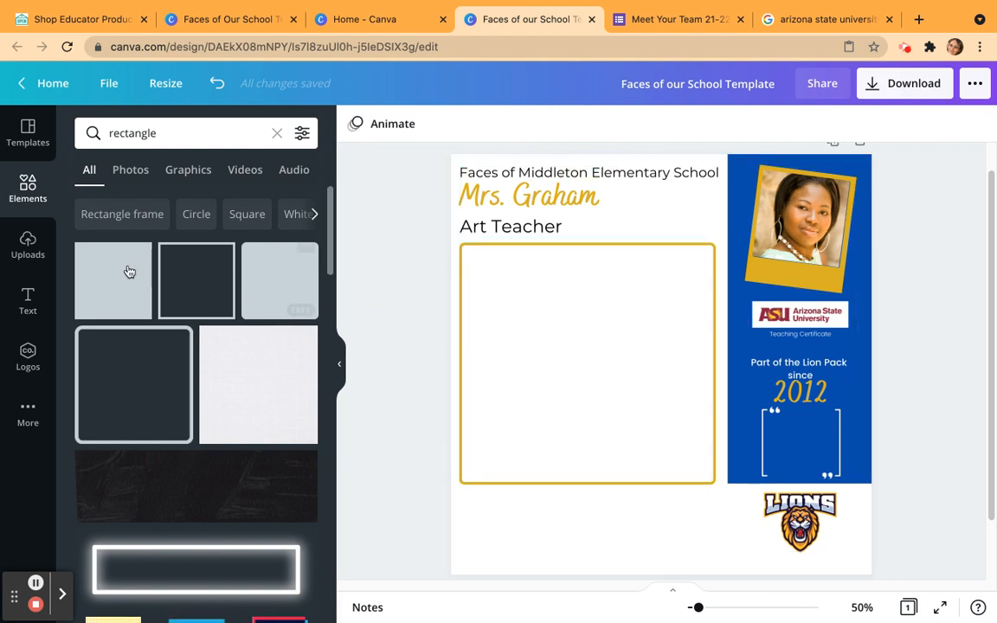
# Add a subheading reading "MY DREAM VACATION:" and place it in the upper-left corner inside the gold outline.
pyautogui.click(31, 299)
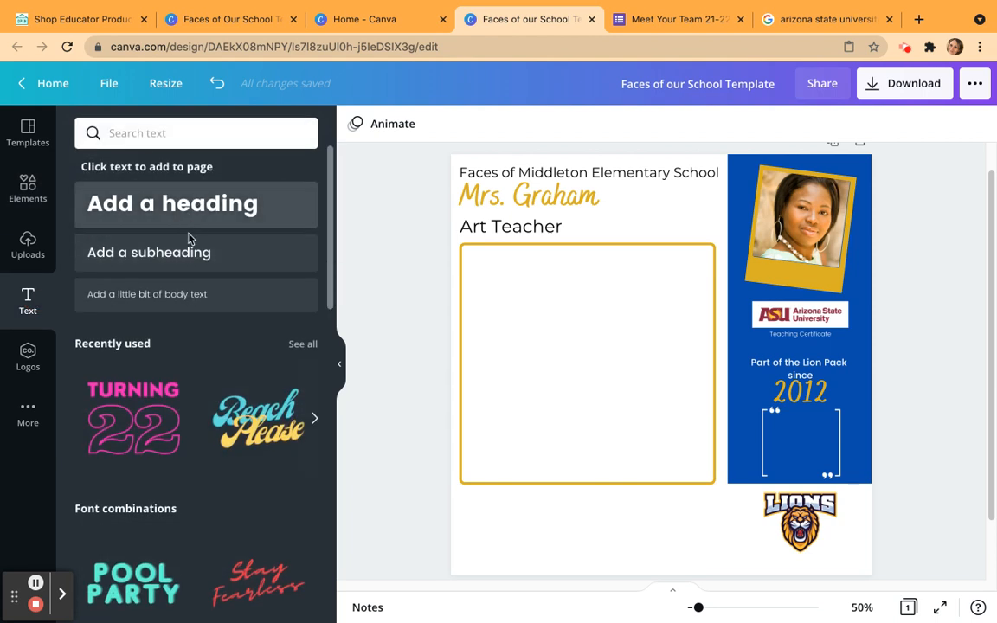
pyautogui.click(118, 252)
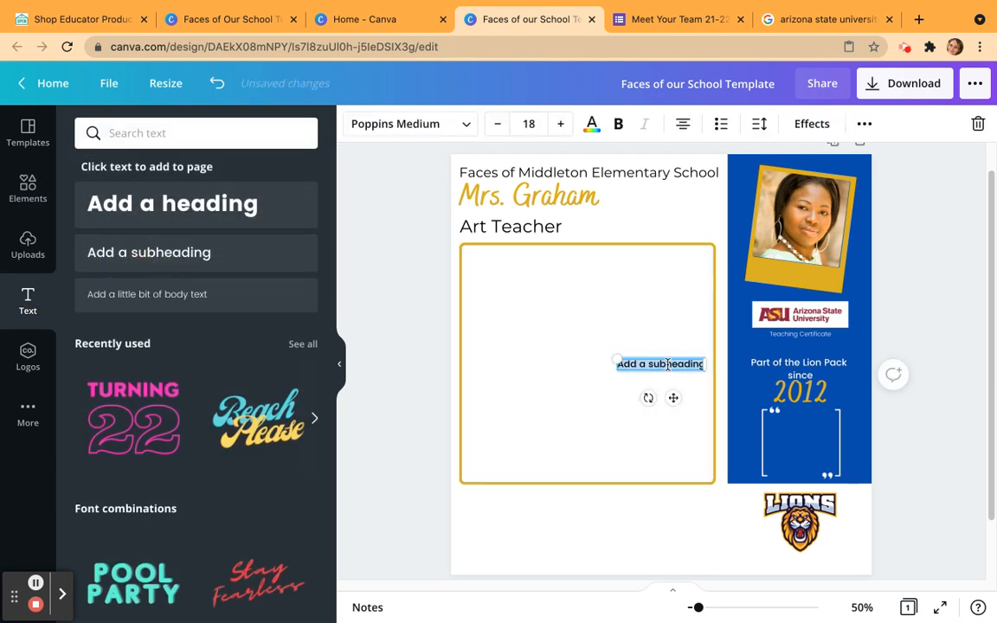
pyautogui.moveTo(668, 356); pyautogui.dragTo(518, 254)
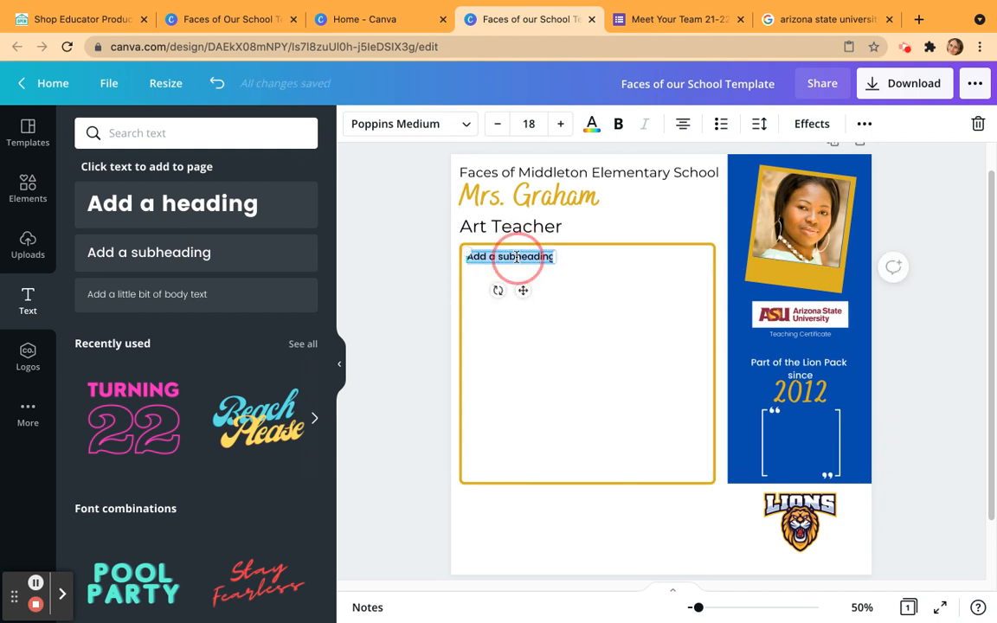
pyautogui.press('BackSpace')
pyautogui.write('MY DREAM VACA')
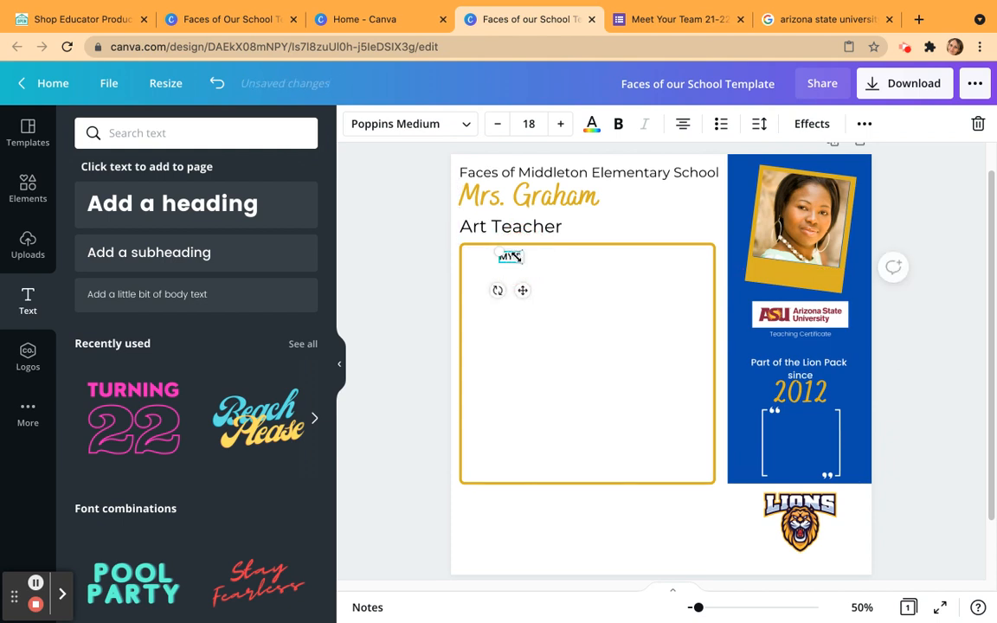
pyautogui.write('TION:')
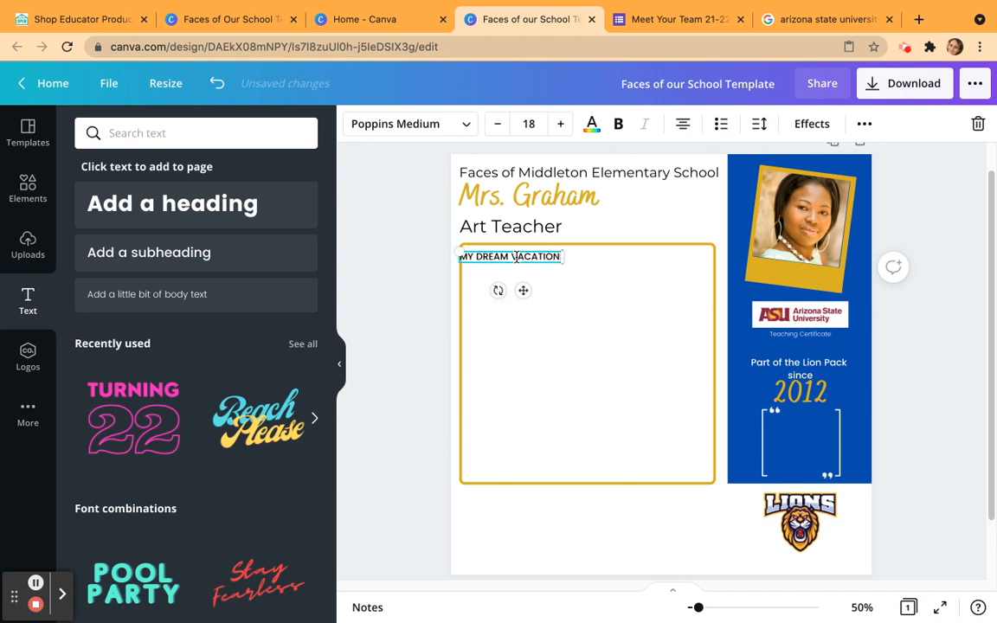
pyautogui.click(583, 309)
pyautogui.moveTo(541, 258); pyautogui.dragTo(546, 253)
pyautogui.click(546, 255)
pyautogui.doubleClick(546, 254)
pyautogui.click(545, 253)
# Add the lines "I CHEER FOR:" and "MY FAVORITE RESTAURANT:" beneath the dream vacation line.
pyautogui.press('Return')
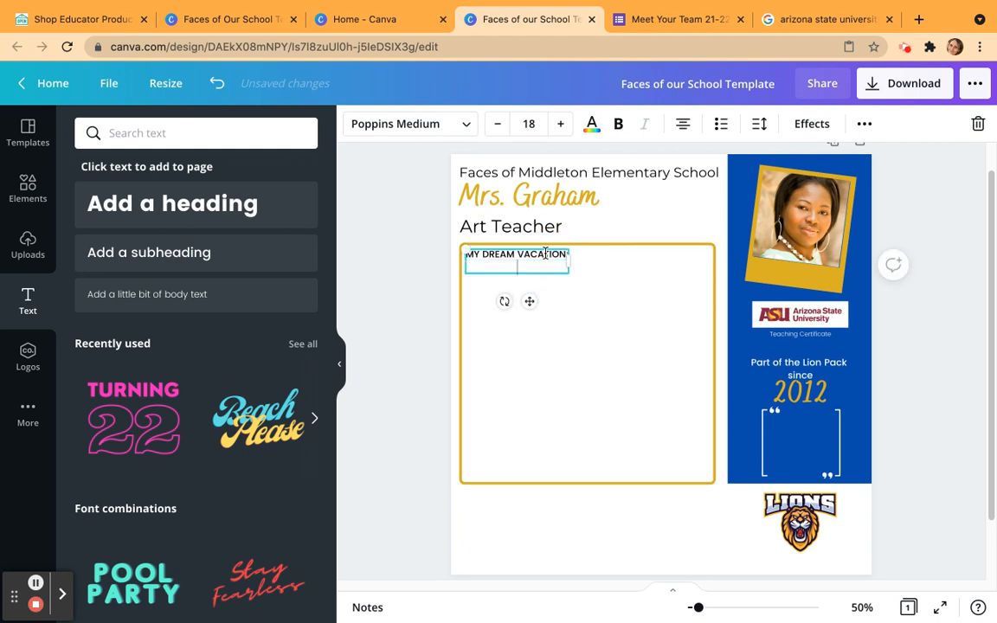
pyautogui.click(683, 124)
pyautogui.press('BackSpace')
pyautogui.press('BackSpace')
pyautogui.press('Return')
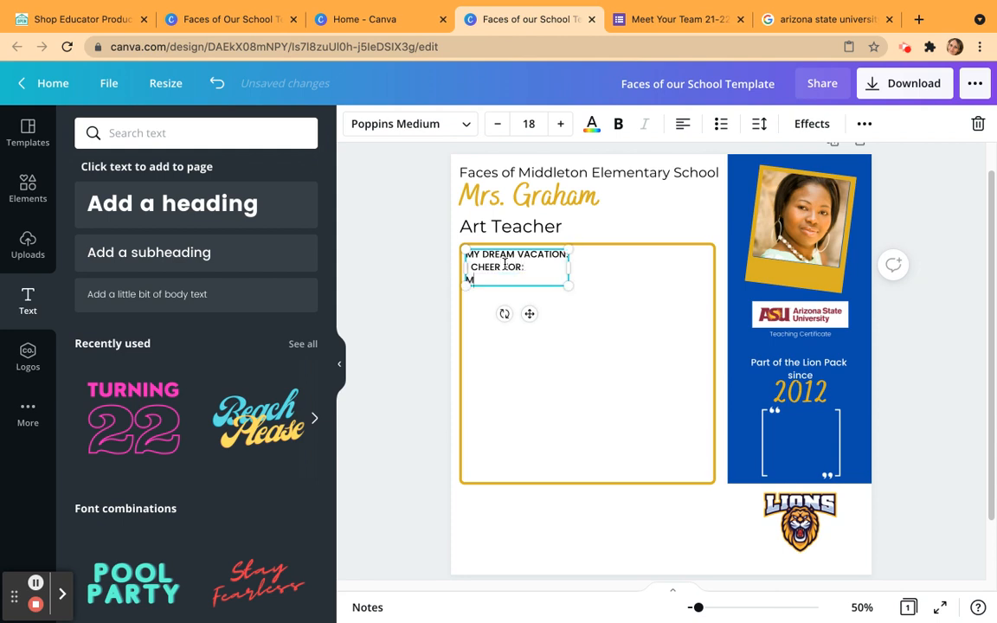
pyautogui.write('MY FAVORITE RESTAURANT')
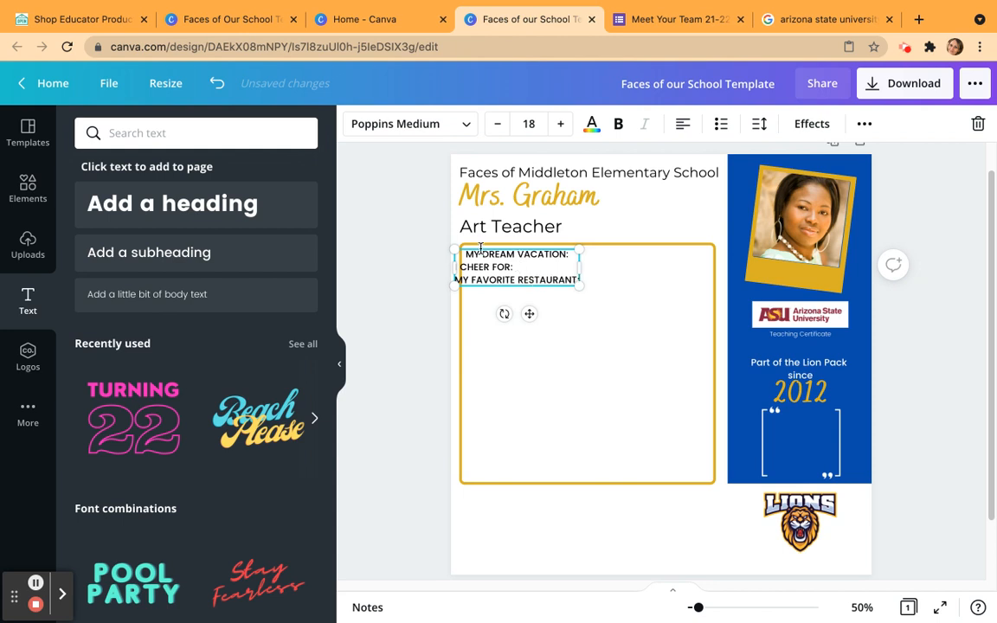
# Left-align all three lines of the facts text.
pyautogui.moveTo(466, 251); pyautogui.dragTo(574, 283)
pyautogui.click(683, 123)
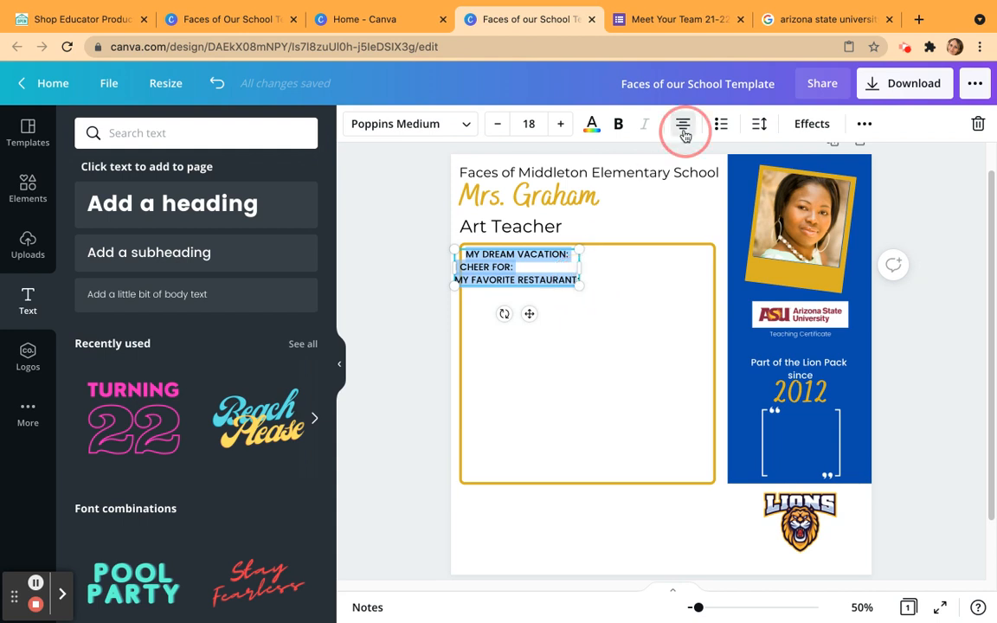
pyautogui.click(554, 275)
pyautogui.press('BackSpace')
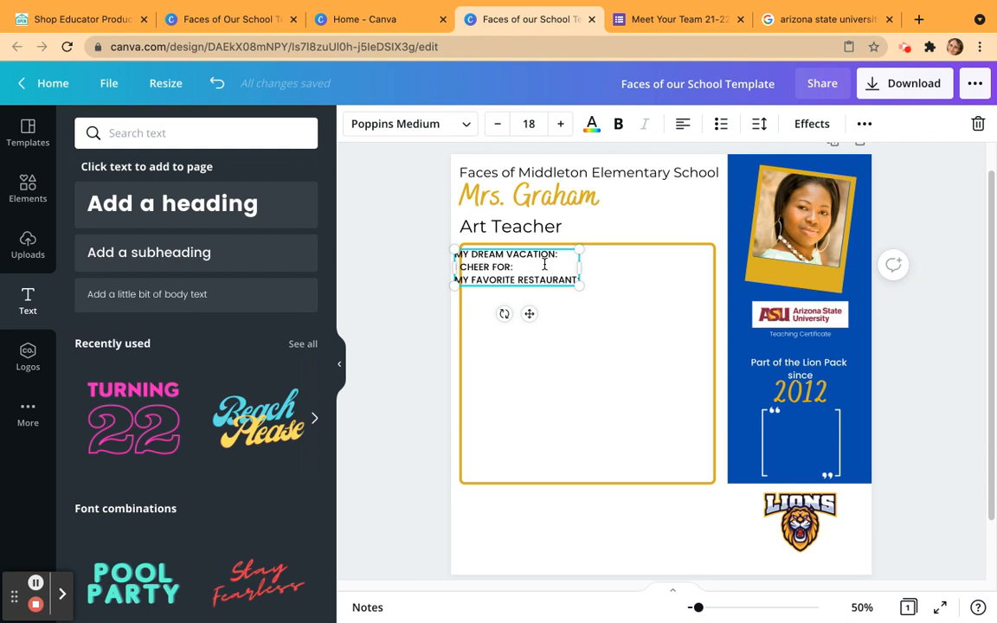
# Move the facts text fully inside the gold outline's upper-left corner and shrink it to font size 17.5.
pyautogui.moveTo(564, 249); pyautogui.dragTo(566, 248)
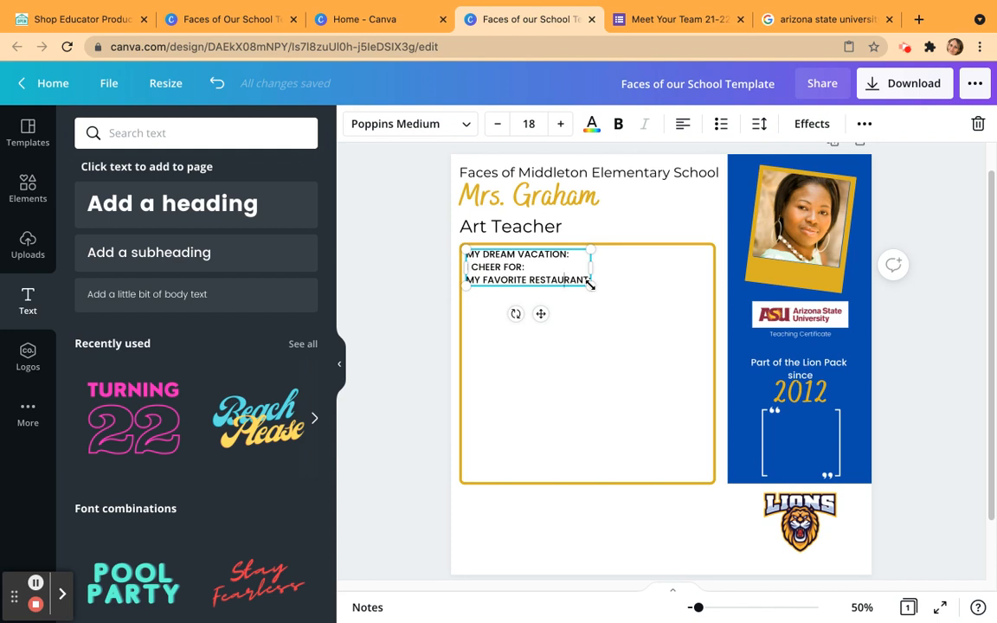
pyautogui.click(589, 285)
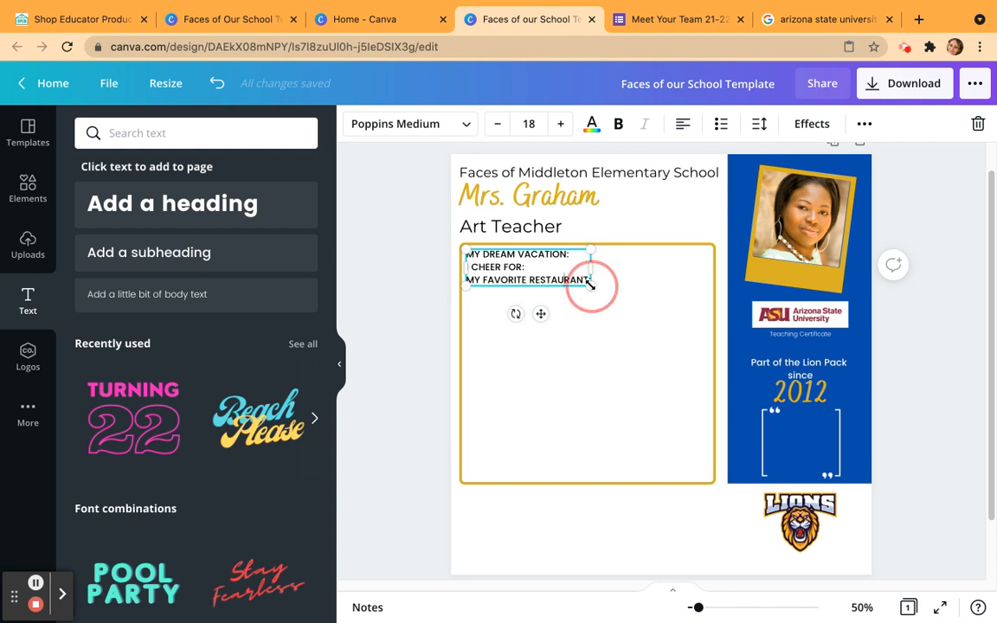
pyautogui.moveTo(592, 286); pyautogui.dragTo(575, 306)
# Widen the letter spacing of the three facts lines.
pyautogui.click(469, 254)
pyautogui.moveTo(468, 255); pyautogui.dragTo(589, 281)
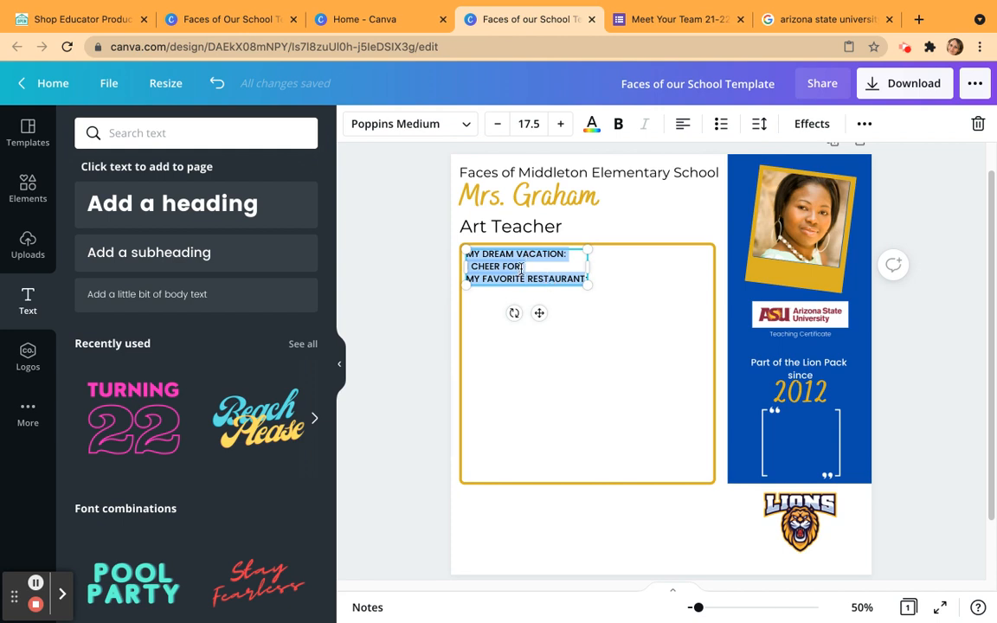
pyautogui.click(762, 129)
pyautogui.click(851, 178)
pyautogui.moveTo(851, 178)
pyautogui.mouseDown()
pyautogui.moveTo(884, 178)
pyautogui.moveTo(854, 183)
pyautogui.moveTo(878, 212)
pyautogui.moveTo(922, 214)
pyautogui.moveTo(845, 220)
pyautogui.moveTo(869, 218)
pyautogui.mouseUp()
pyautogui.click(699, 527)
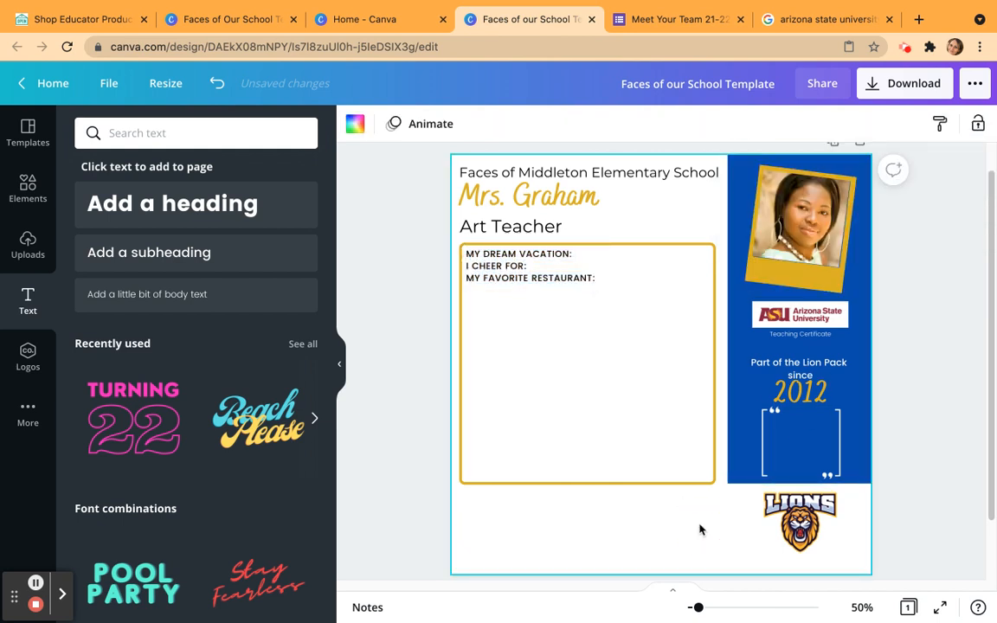
# Switch to the Google Forms "Meet Your Team 21-22" form to check its questions, and return to the Canva template.
pyautogui.click(670, 19)
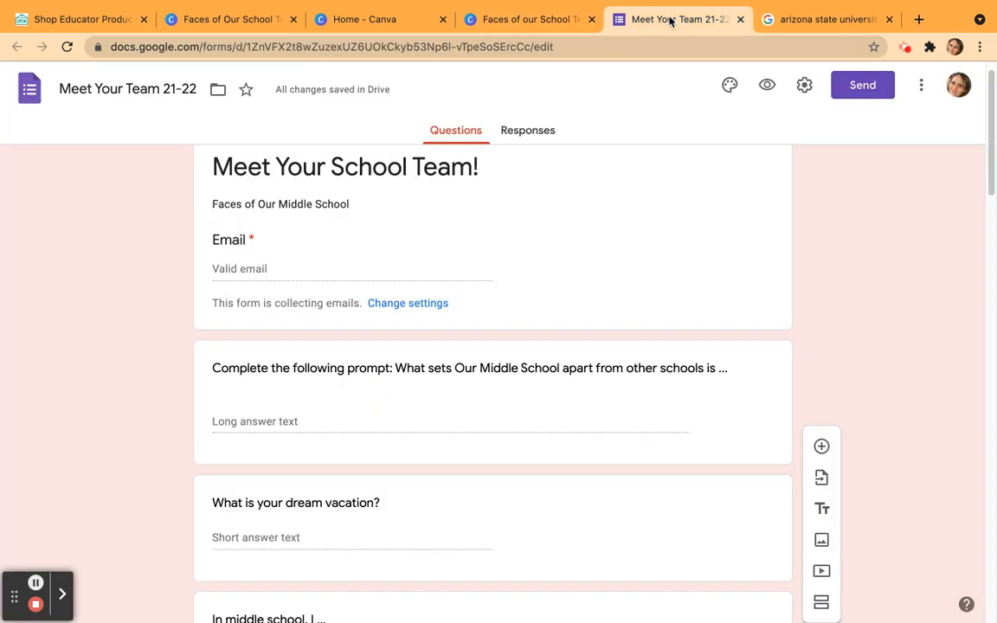
pyautogui.click(491, 19)
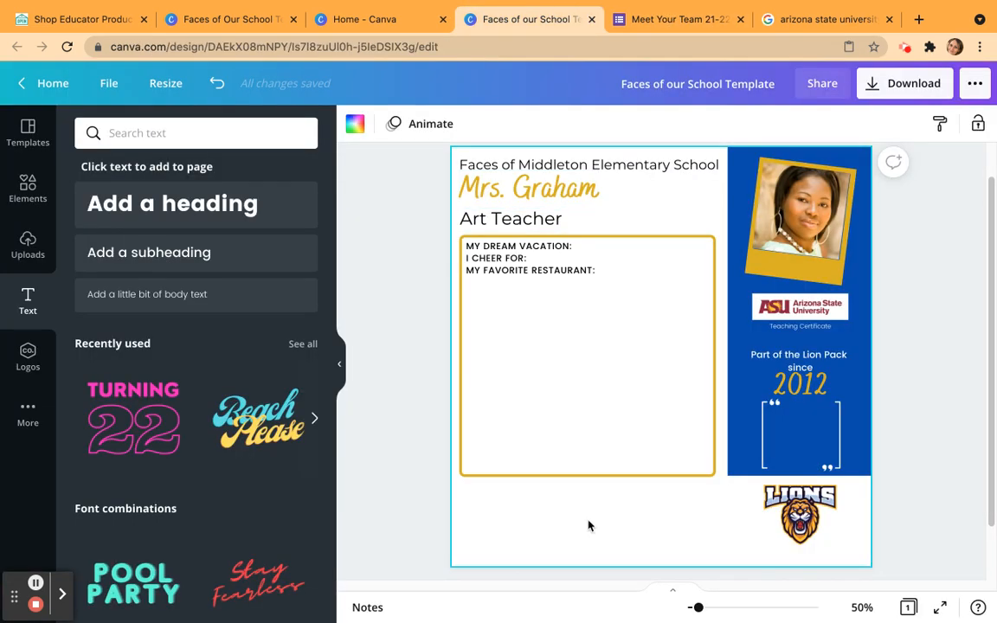
pyautogui.scroll(-2, 586, 493)
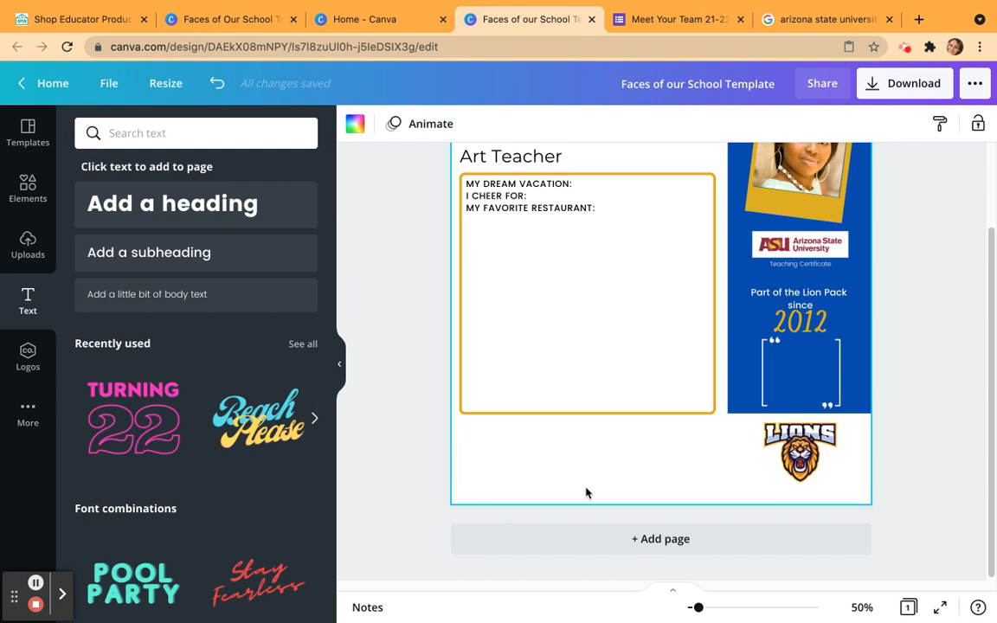
pyautogui.scroll(2, 586, 492)
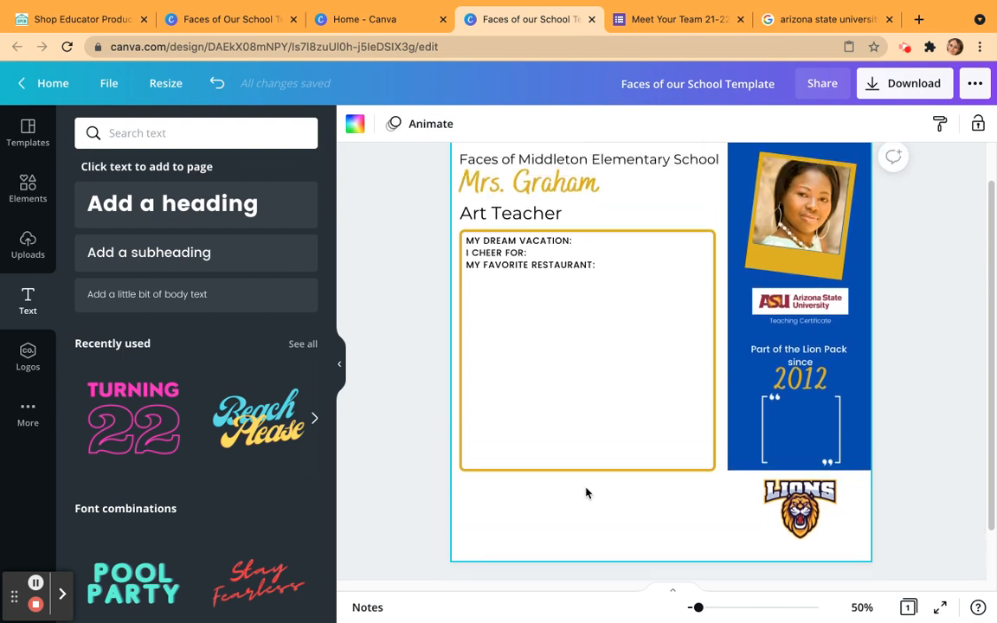
pyautogui.scroll(1, 586, 492)
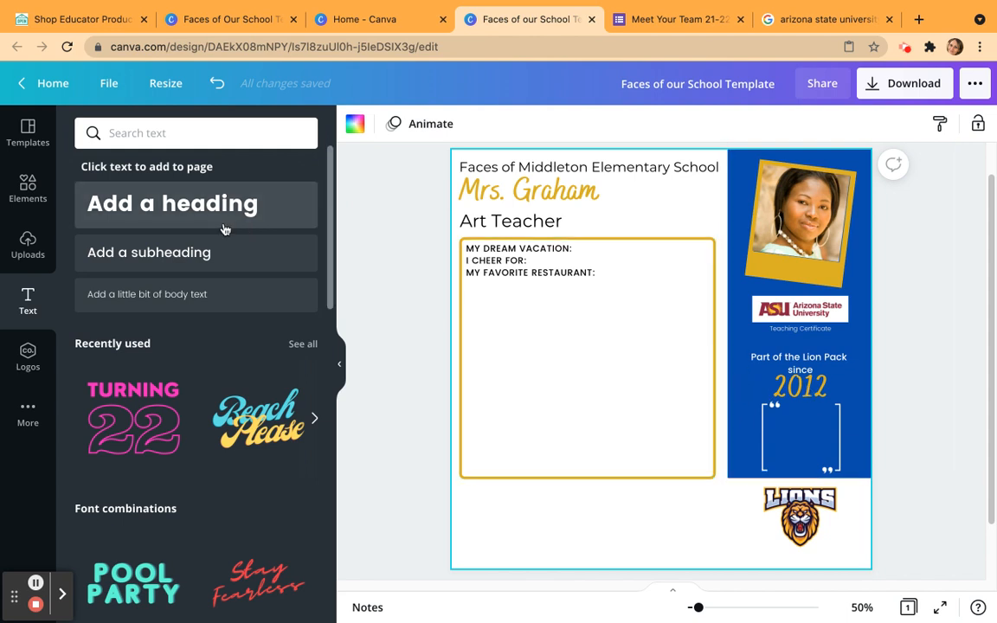
# Add a plain square from the recently used elements, shrink it, and place it below the gold outline, aligned with the outline's left edge.
pyautogui.click(29, 187)
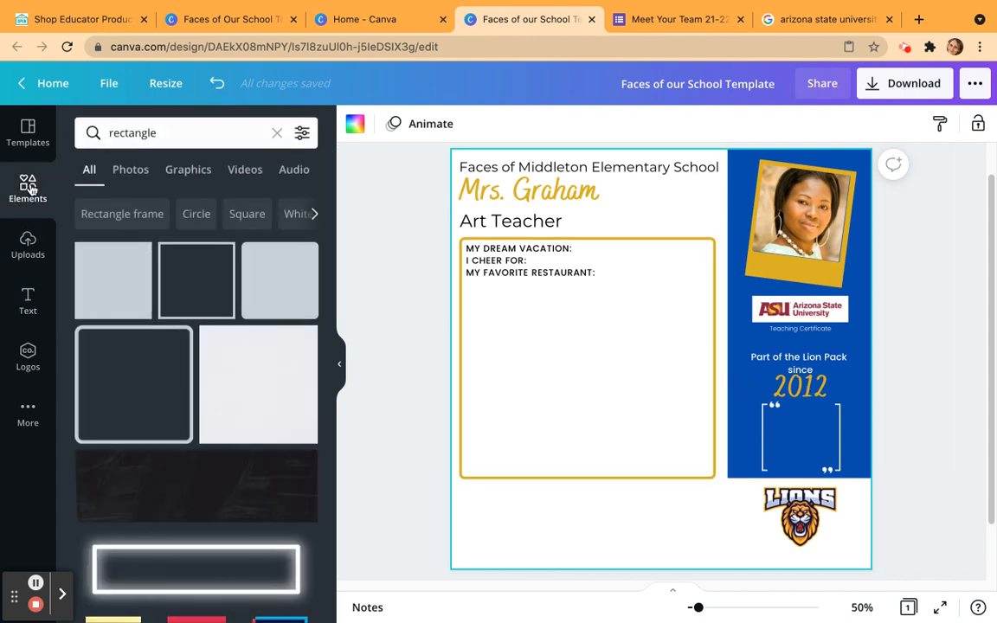
pyautogui.click(276, 135)
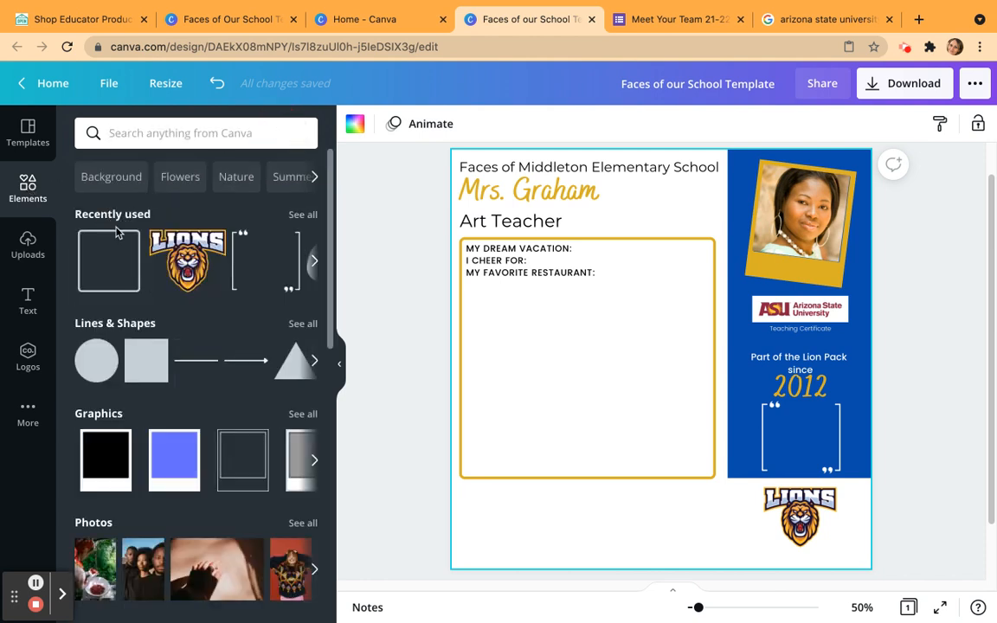
pyautogui.click(316, 267)
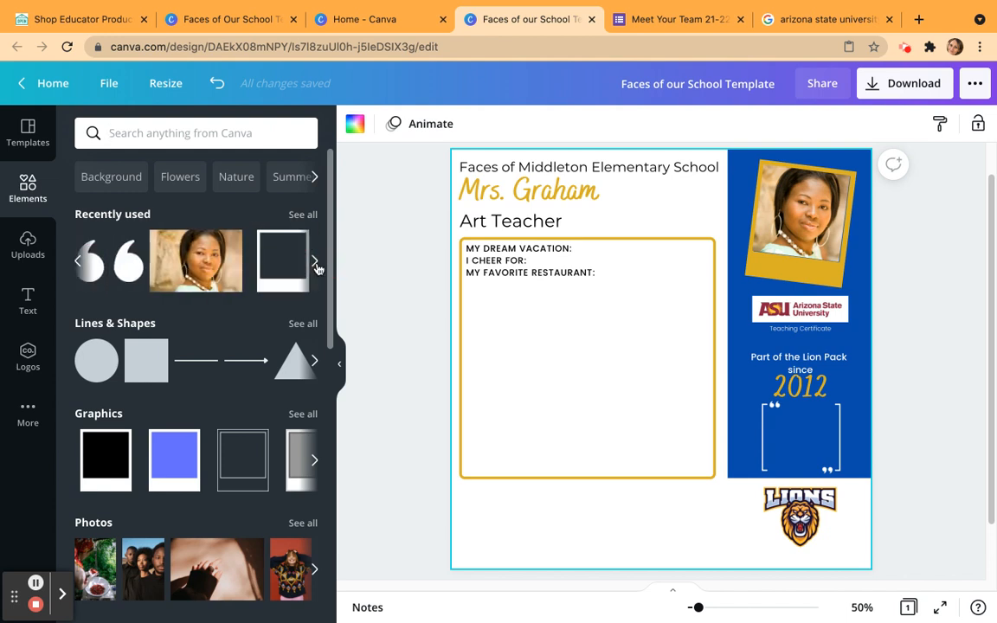
pyautogui.click(315, 263)
pyautogui.click(314, 264)
pyautogui.click(244, 260)
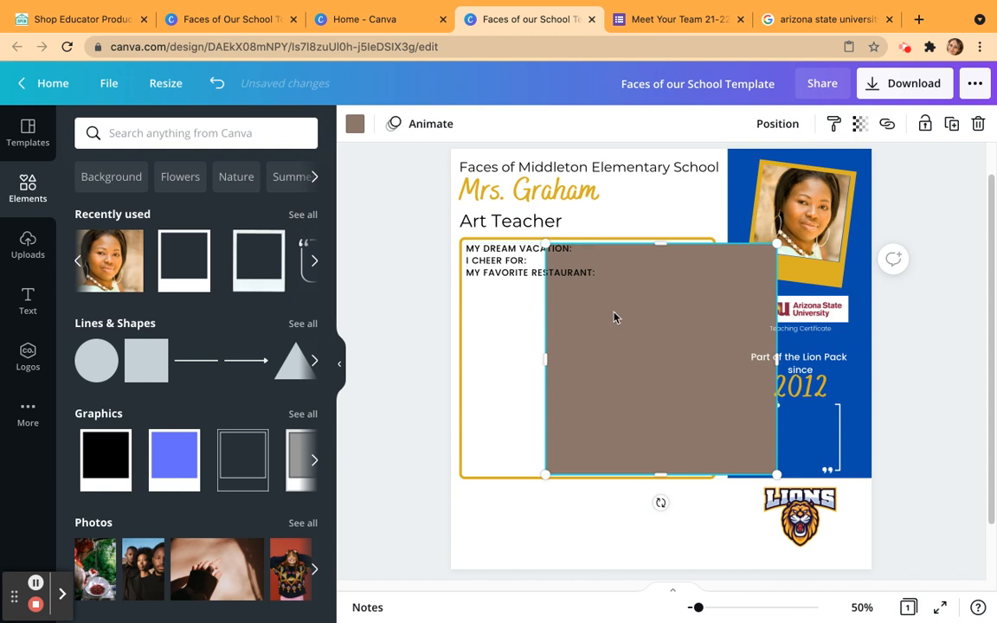
pyautogui.moveTo(776, 244); pyautogui.dragTo(620, 402)
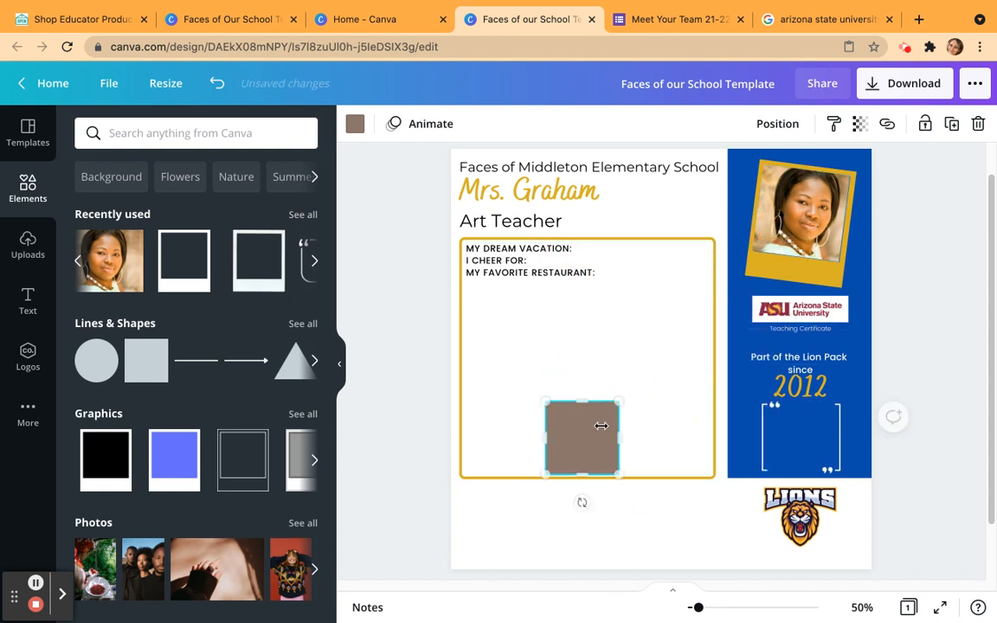
pyautogui.click(581, 442)
pyautogui.moveTo(581, 441); pyautogui.dragTo(496, 491)
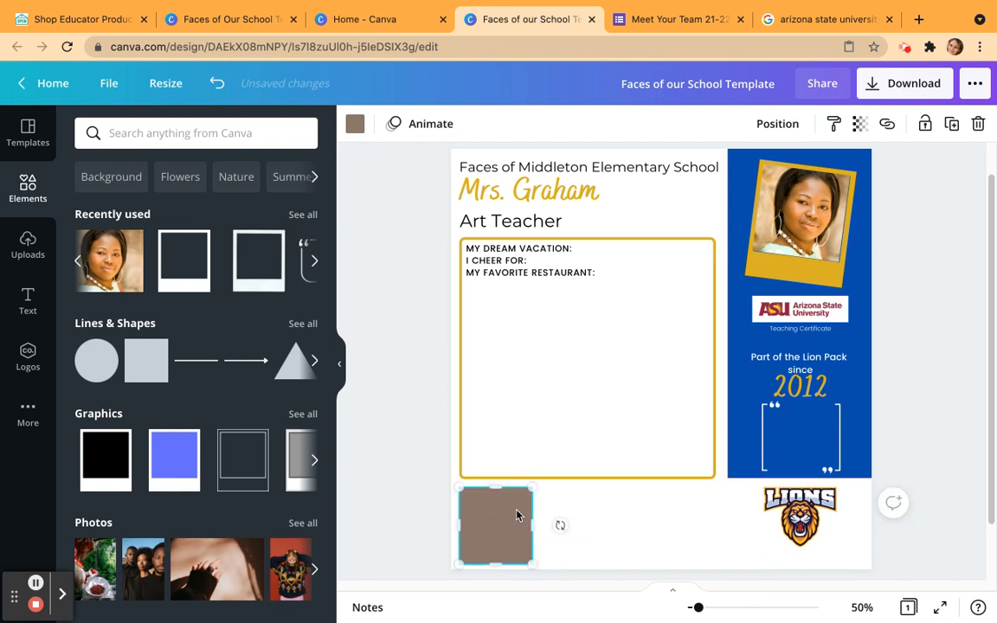
# Widen the square below the gold outline to match the outline's width and fill it with the default dark blue.
pyautogui.moveTo(539, 526); pyautogui.dragTo(721, 517)
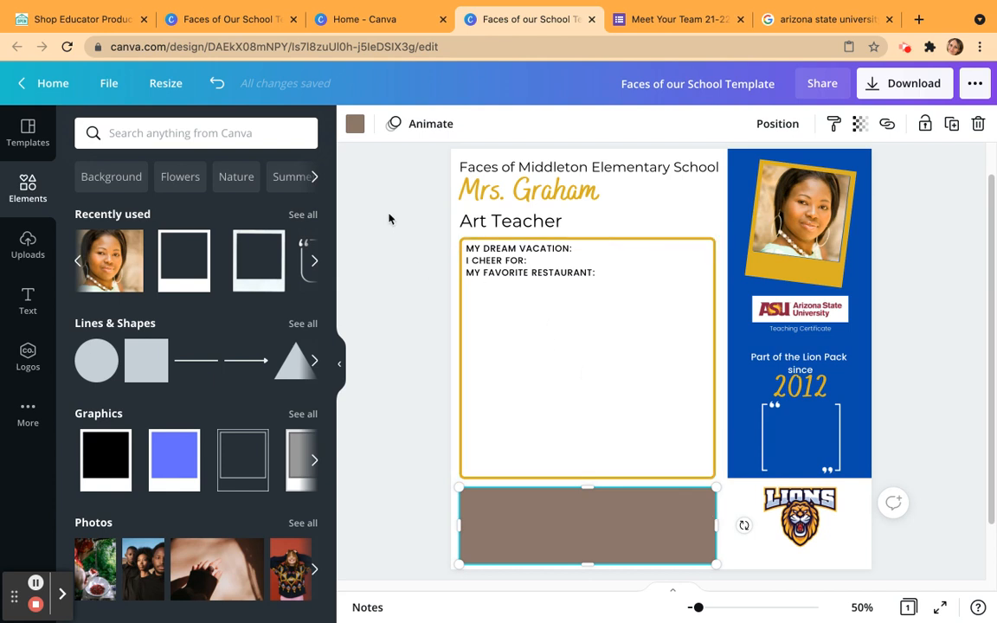
pyautogui.click(355, 123)
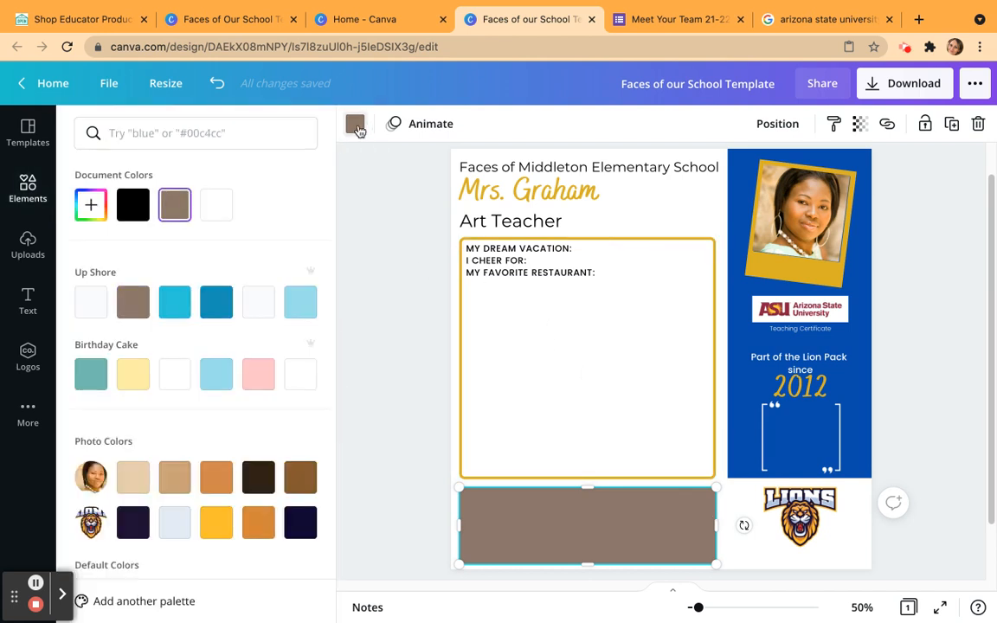
pyautogui.scroll(-3, 286, 470)
pyautogui.click(301, 490)
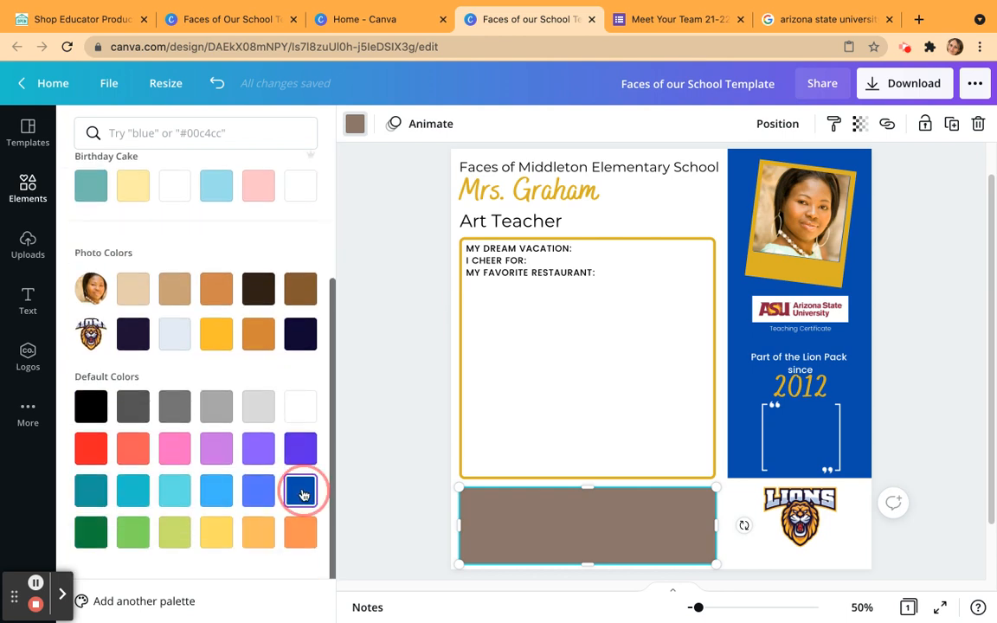
# Lock the blue rectangle below the gold outline in place.
pyautogui.click(385, 438)
pyautogui.click(750, 547)
pyautogui.click(646, 538)
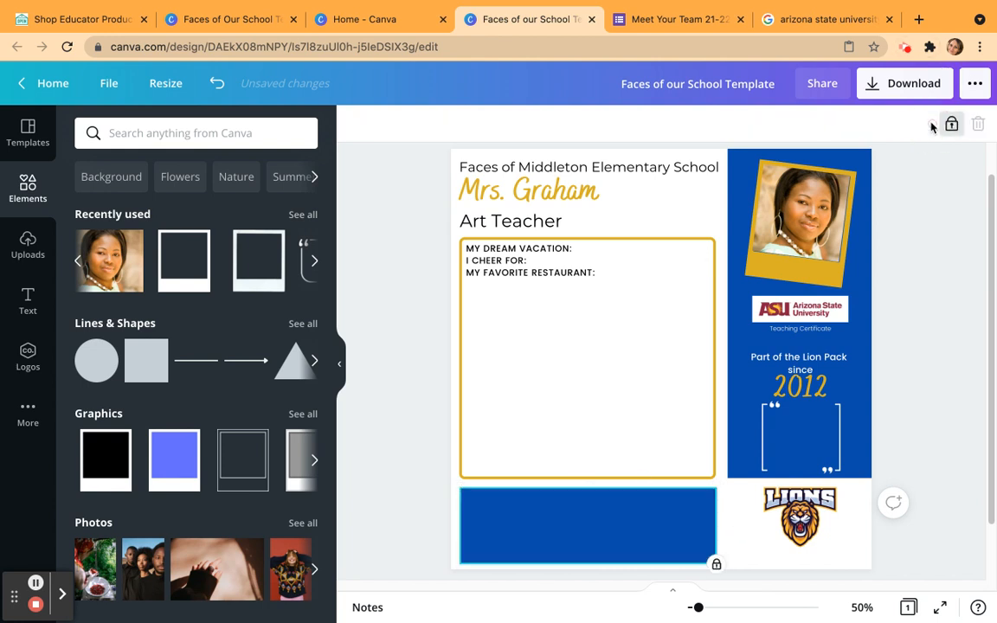
pyautogui.click(436, 405)
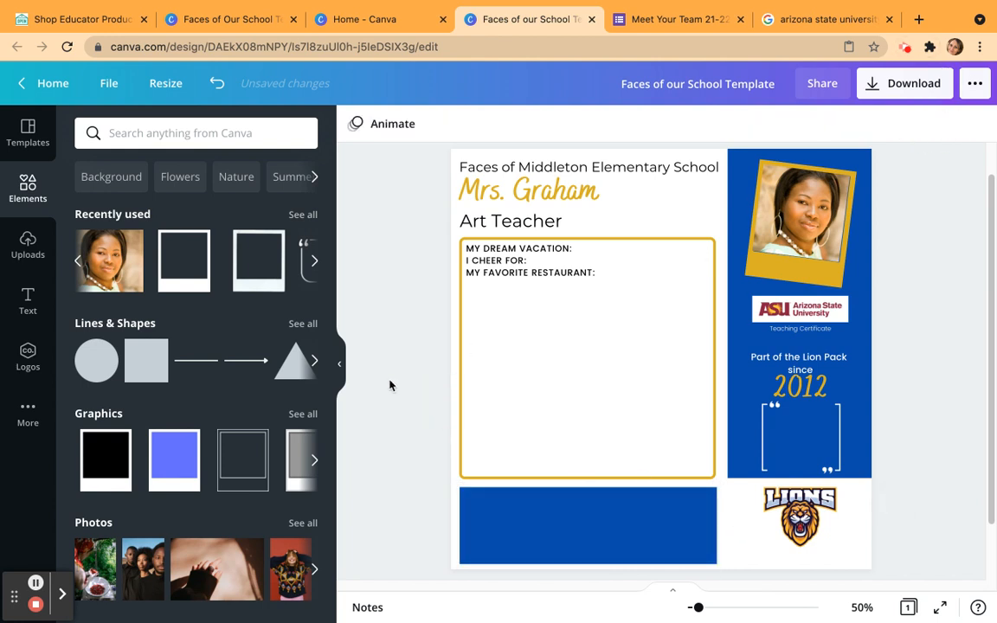
# Add a subheading text, place it in the upper-left part of the blue rectangle, and colour it white.
pyautogui.click(27, 302)
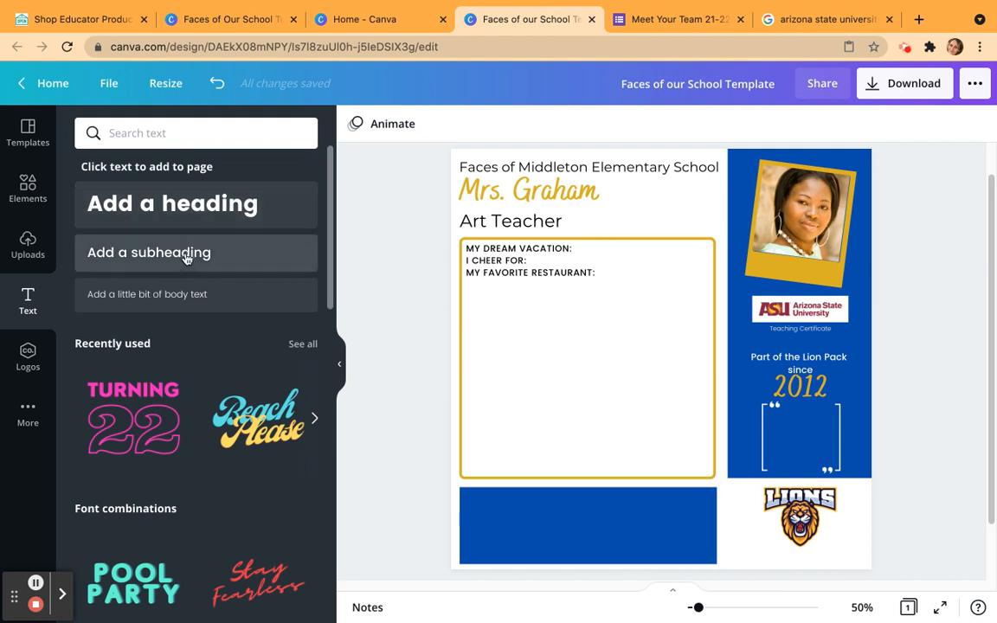
pyautogui.click(144, 252)
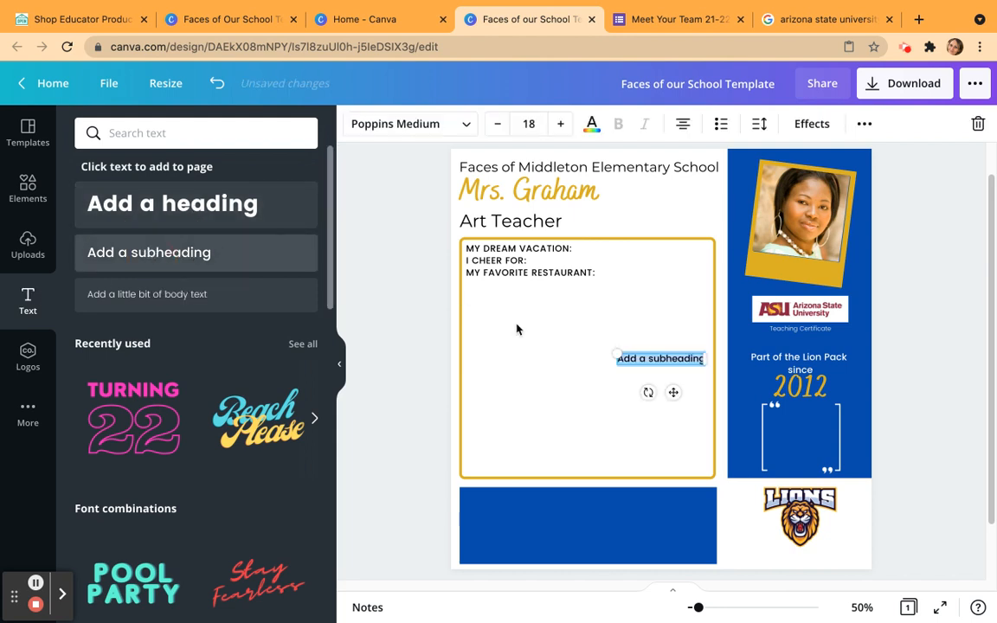
pyautogui.moveTo(680, 353); pyautogui.dragTo(522, 499)
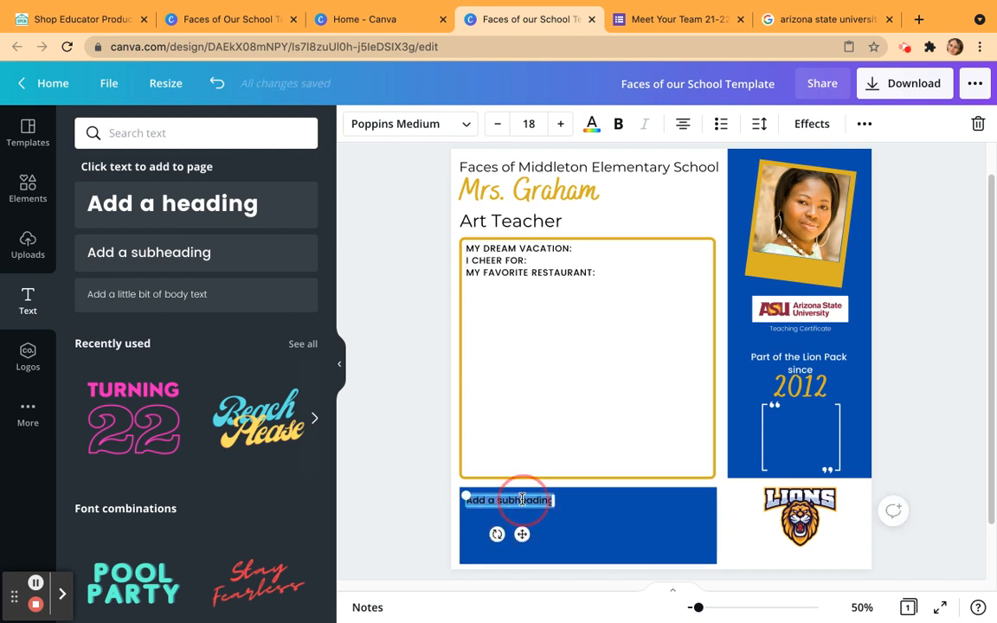
pyautogui.click(592, 123)
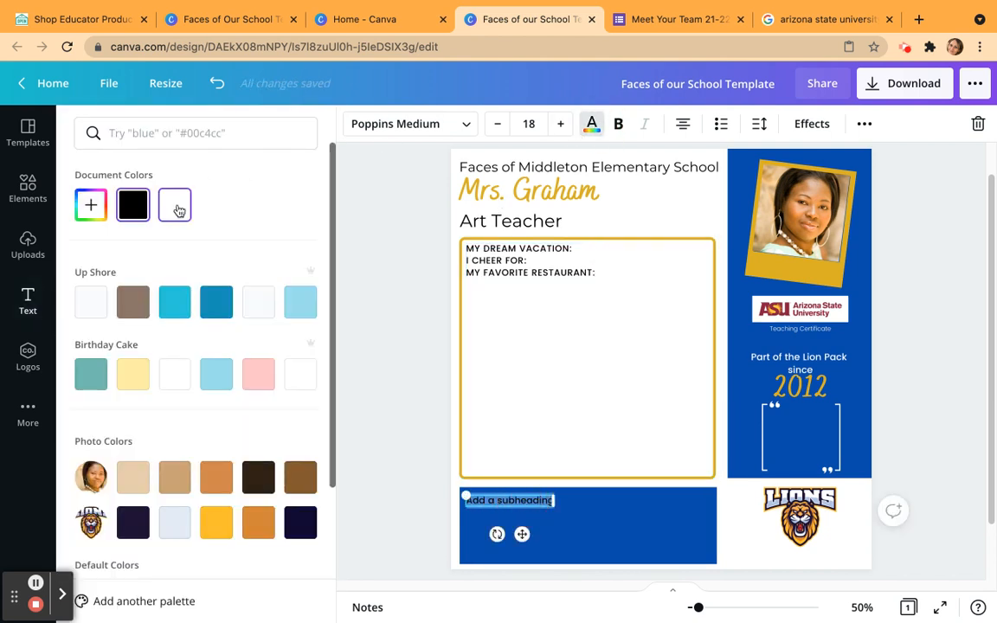
pyautogui.click(176, 208)
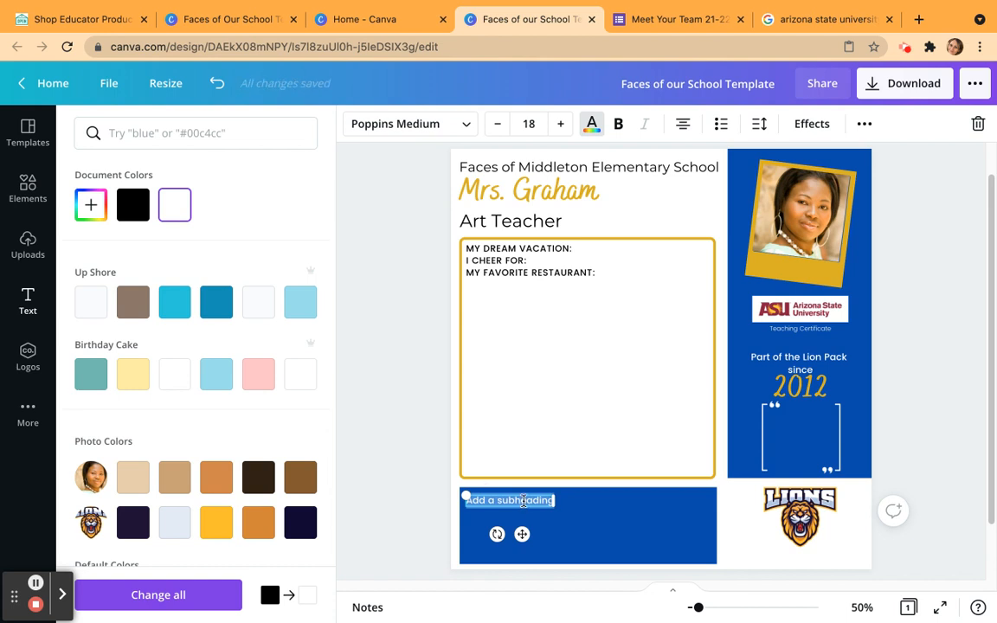
# Replace the subheading text with "I BECAME AN EDUCATOR BECAUSE:" and fit it on one line at the blue rectangle's upper-left corner.
pyautogui.press('BackSpace')
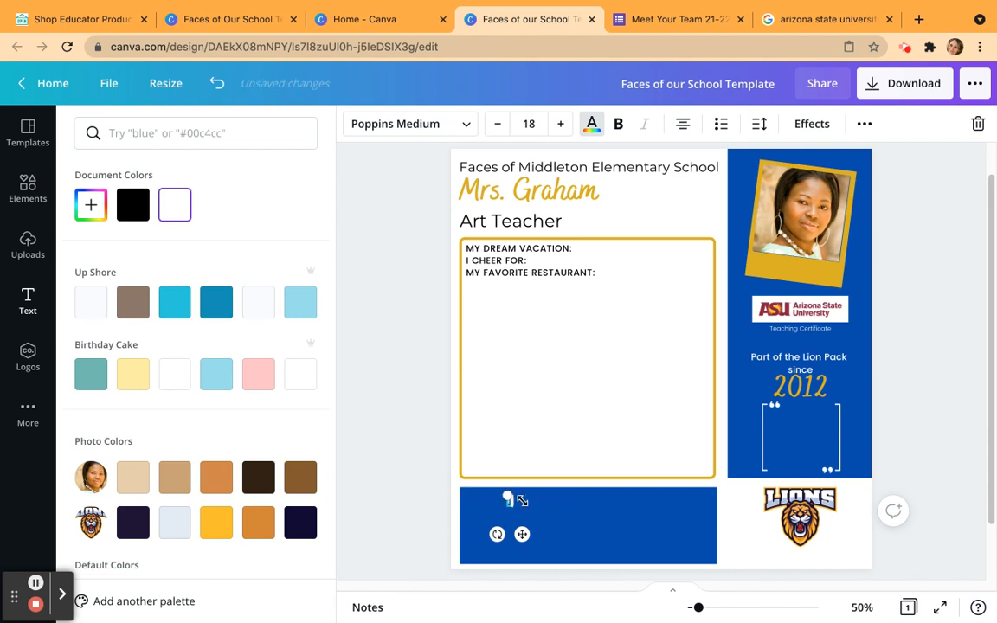
pyautogui.write('I BECAME AN EDUCA')
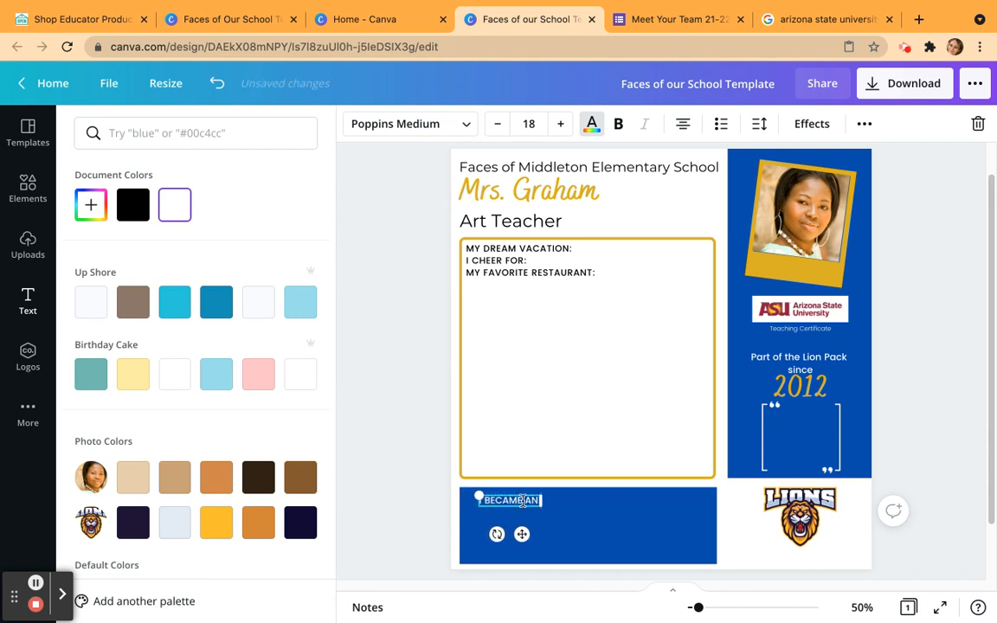
pyautogui.write('TOR BECAUSE')
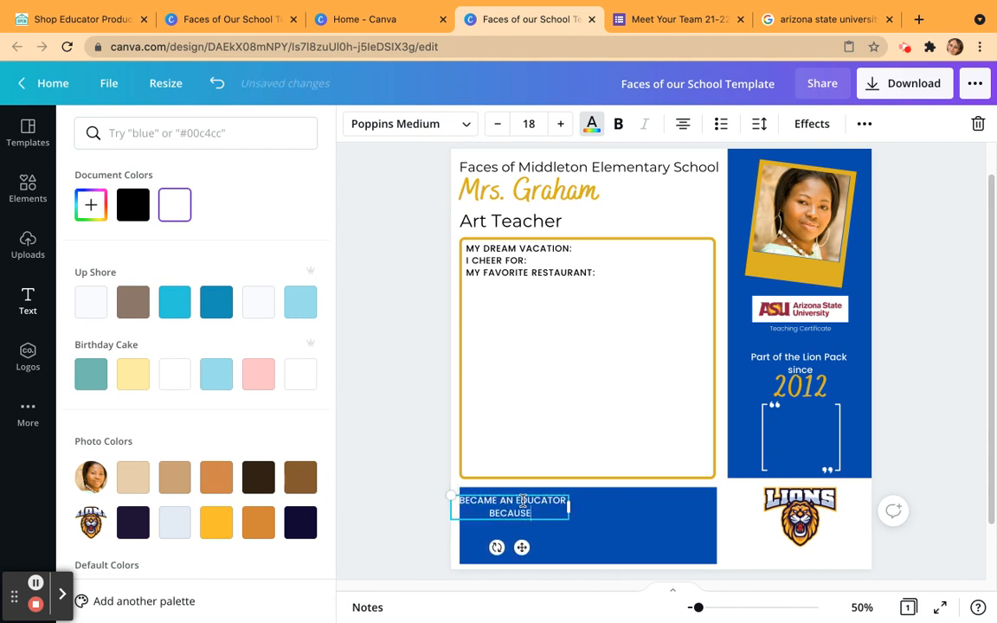
pyautogui.write(':')
pyautogui.moveTo(569, 507); pyautogui.dragTo(591, 490)
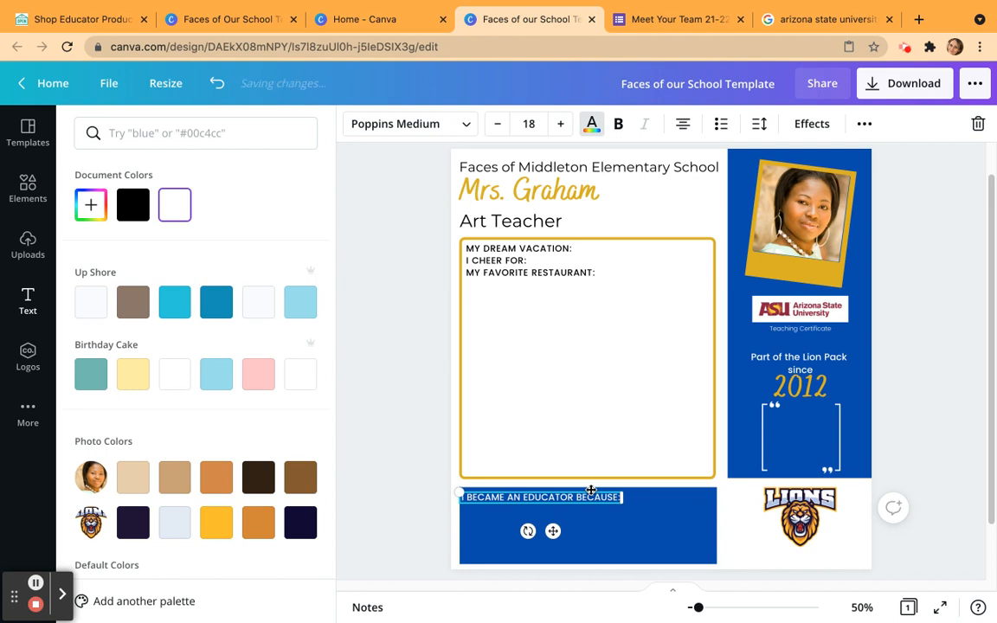
# Nudge the "I BECAME AN EDUCATOR BECAUSE:" text slightly up and to the right within the blue rectangle.
pyautogui.click(657, 515)
pyautogui.click(605, 500)
pyautogui.press('Up')
pyautogui.press('Up')
pyautogui.press('Up')
pyautogui.press('Up')
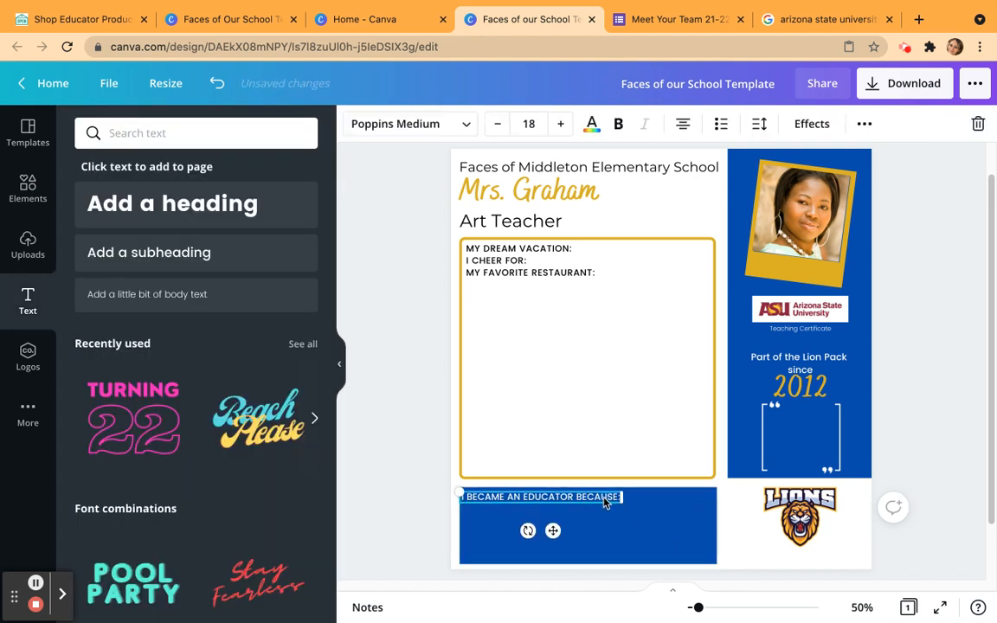
pyautogui.press('Right')
pyautogui.press('Right')
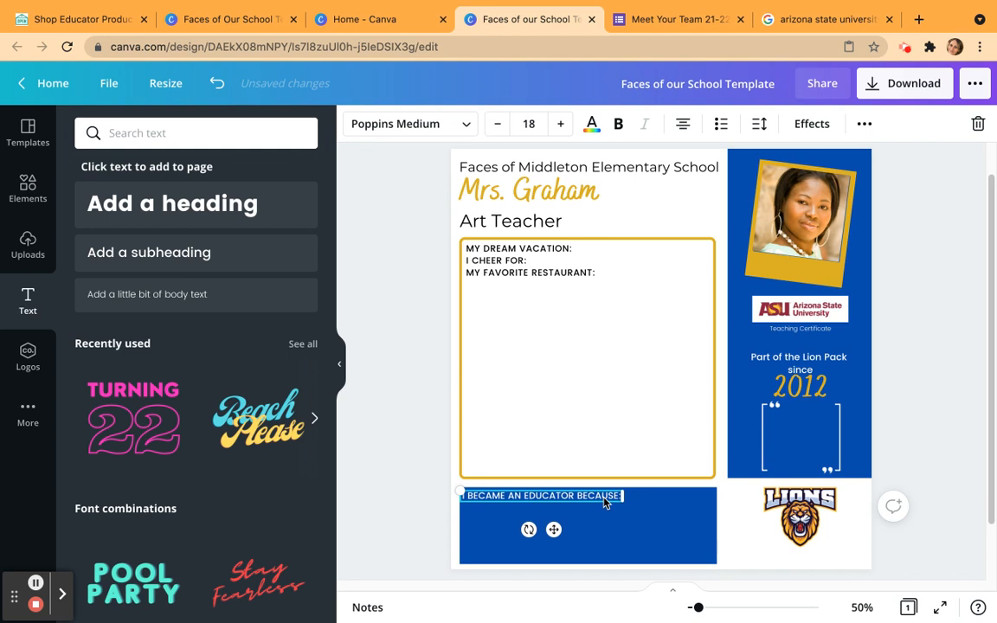